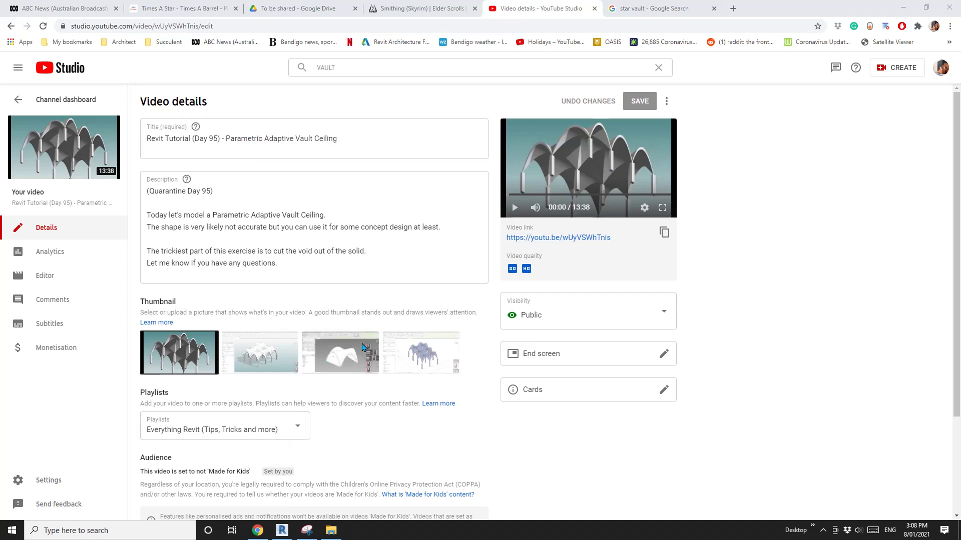
# Step: Switch to Revit and examine the finished vaulted ceiling model from the side, underneath and above, including one repeated vault module
pyautogui.click(283, 534)
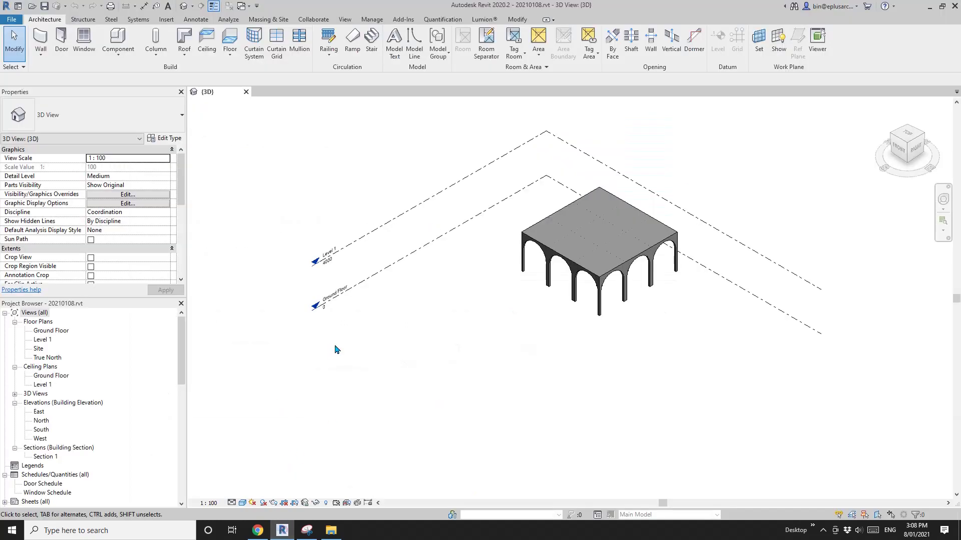
pyautogui.scroll(5, 523, 337)
pyautogui.keyDown('shift'); pyautogui.moveTo(501, 340); pyautogui.dragTo(469, 218, button='middle'); pyautogui.keyUp('shift')
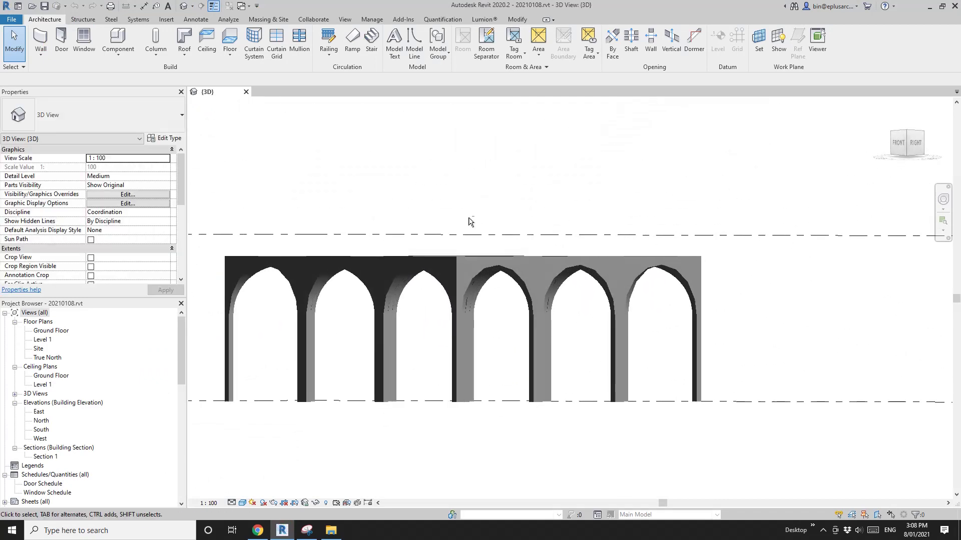
pyautogui.keyDown('shift'); pyautogui.moveTo(487, 315); pyautogui.dragTo(500, 242, button='middle'); pyautogui.keyUp('shift')
pyautogui.scroll(2, 465, 316)
pyautogui.click(481, 323)
pyautogui.moveTo(504, 337); pyautogui.dragTo(515, 231, button='middle')
pyautogui.press('Escape')
pyautogui.click(490, 261)
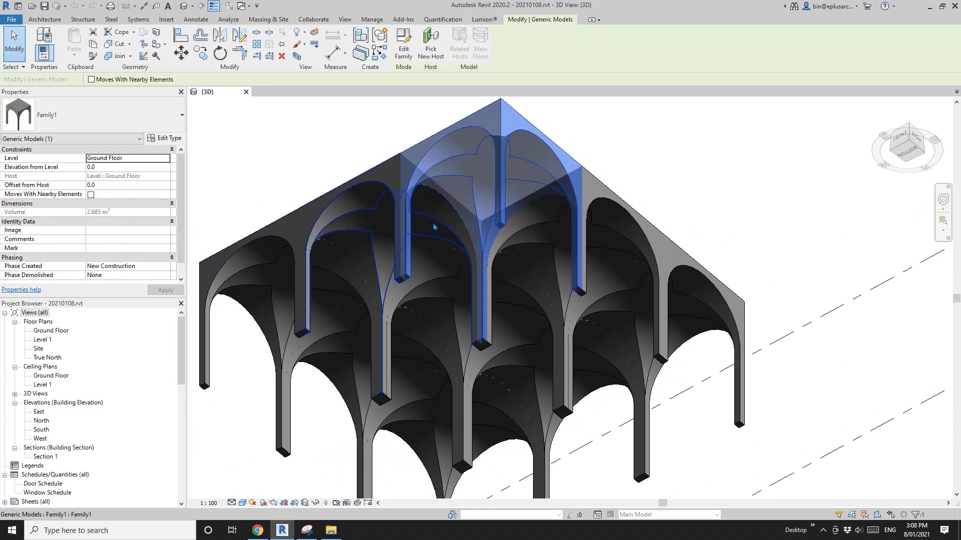
pyautogui.keyDown('shift'); pyautogui.moveTo(433, 218); pyautogui.dragTo(482, 360, button='middle'); pyautogui.keyUp('shift')
pyautogui.press('Escape')
# Step: Close the project's 3D view and start a new family from the Metric Generic Model.rft template
pyautogui.click(246, 92)
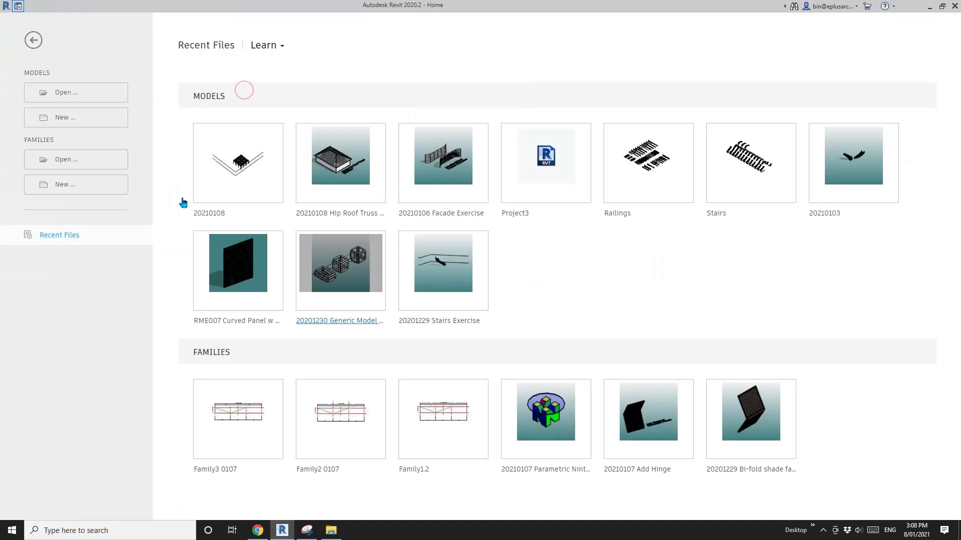
pyautogui.click(70, 184)
pyautogui.scroll(-7, 350, 200)
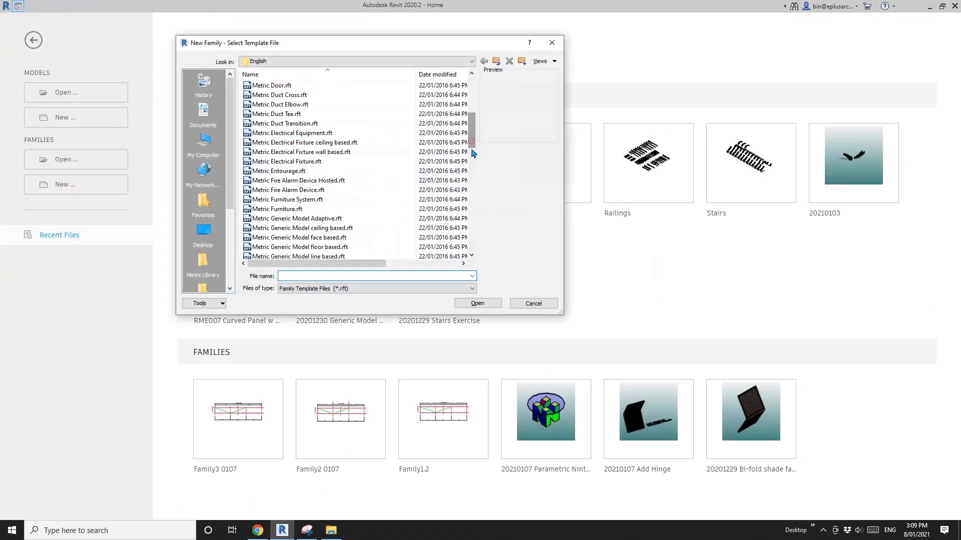
pyautogui.scroll(-6, 475, 170)
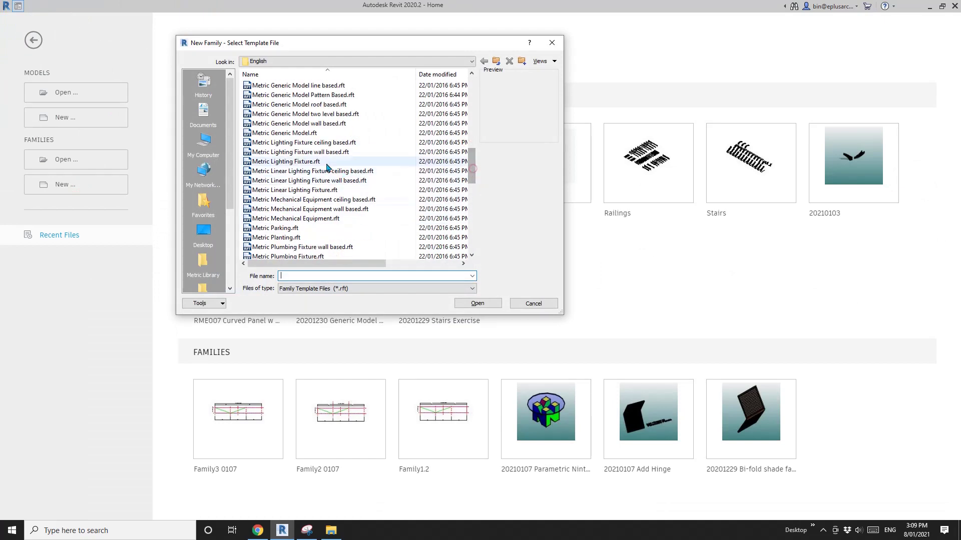
pyautogui.click(309, 133)
pyautogui.click(478, 304)
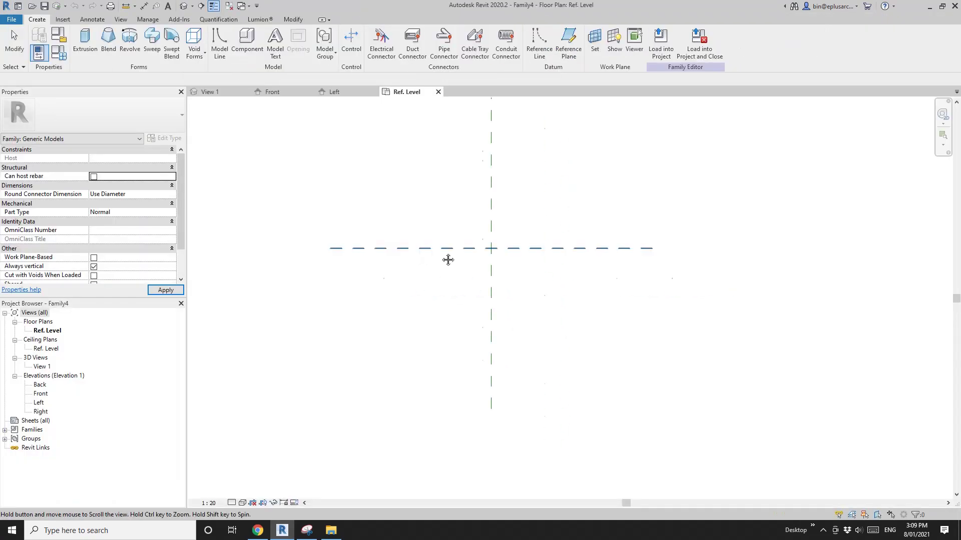
# Step: Draw two vertical reference planes in the plan, about 769 mm left and 700 mm right of the centre plane
pyautogui.moveTo(447, 260); pyautogui.dragTo(430, 251, button='middle')
pyautogui.press('r')
pyautogui.press('p')
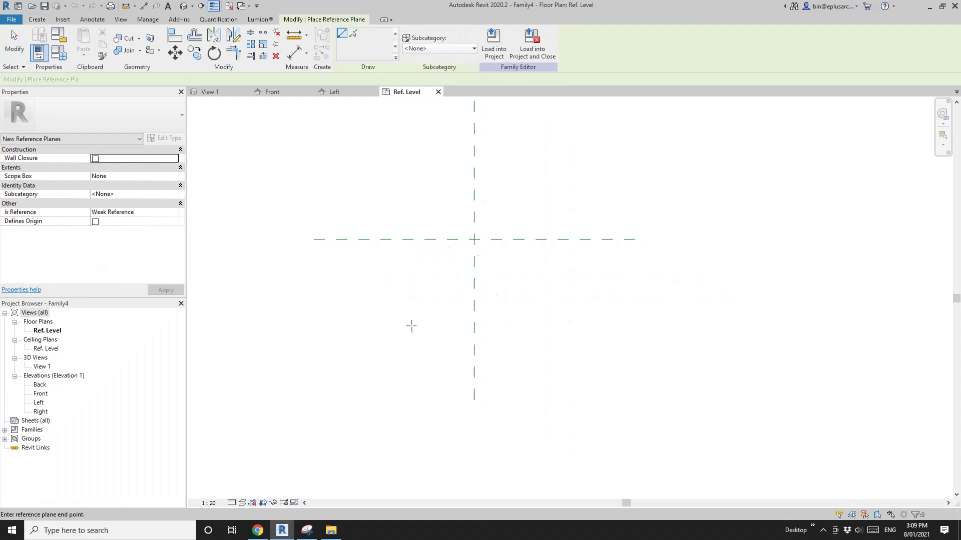
pyautogui.click(412, 331)
pyautogui.click(412, 148)
pyautogui.click(530, 330)
pyautogui.click(530, 150)
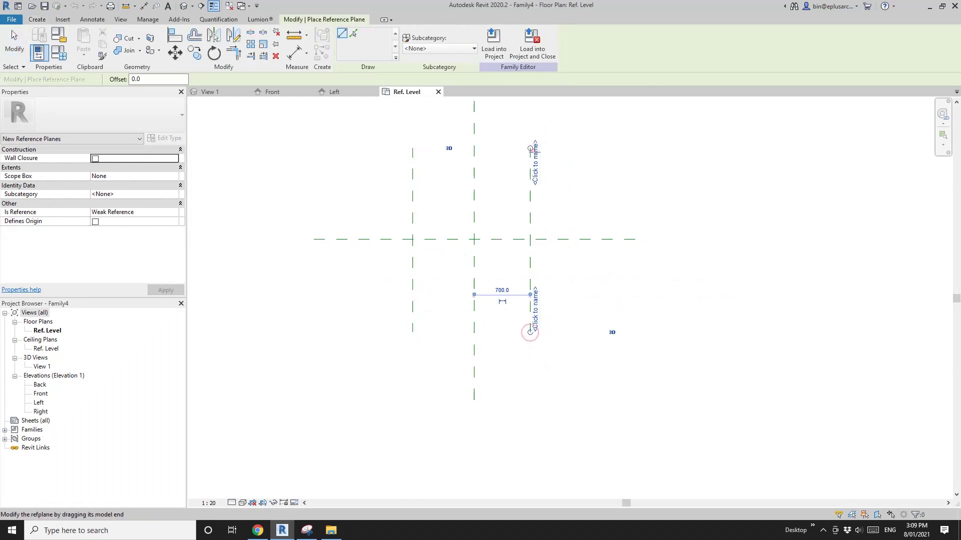
# Step: Draw two horizontal reference planes in the plan, about 741 mm above and 666 mm below the centre plane
pyautogui.click(581, 180)
pyautogui.click(387, 180)
pyautogui.click(603, 292)
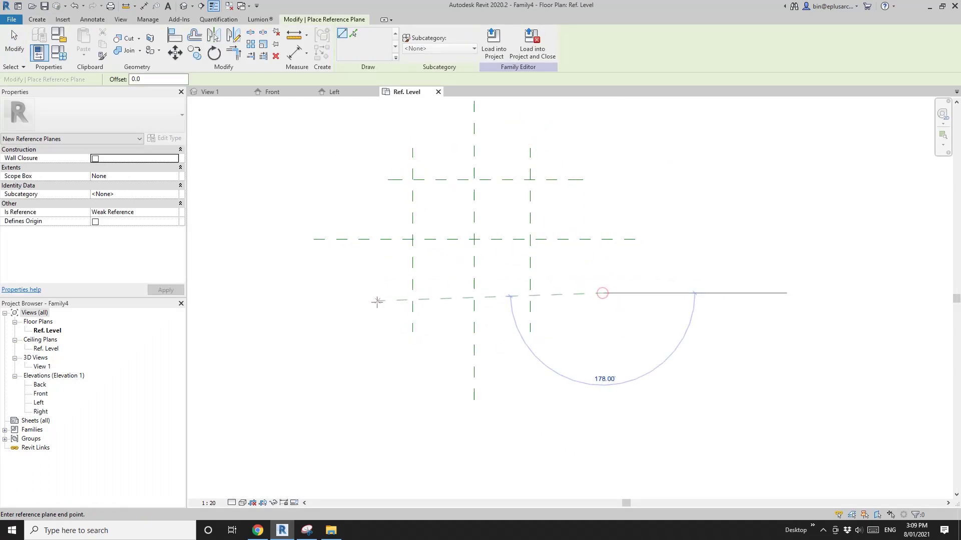
pyautogui.click(371, 293)
# Step: Dimension the three horizontal reference planes in one string and constrain their spacing to be equal
pyautogui.press('d')
pyautogui.press('i')
pyautogui.click(562, 293)
pyautogui.click(561, 239)
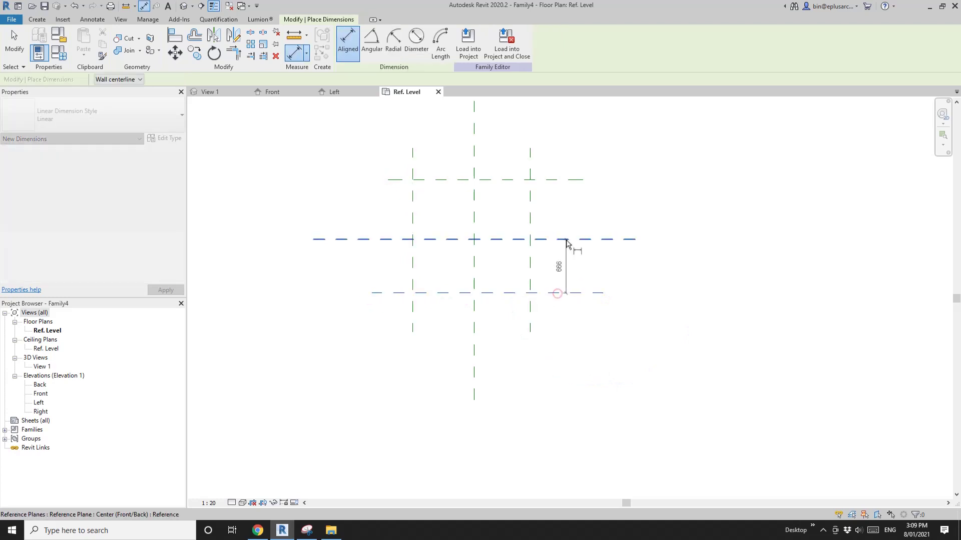
pyautogui.click(564, 179)
pyautogui.click(580, 232)
pyautogui.click(559, 236)
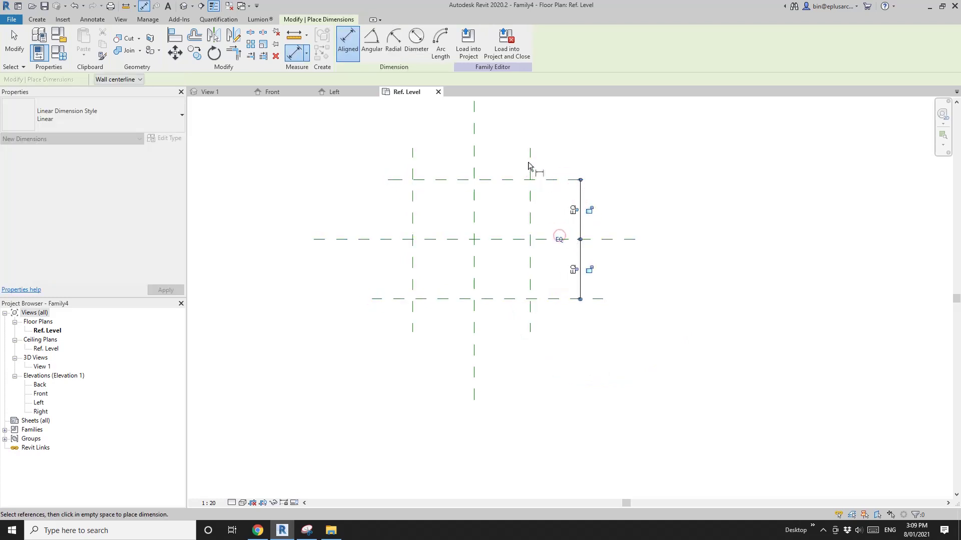
# Step: Dimension the three vertical reference planes in one string and constrain their spacing to be equal
pyautogui.click(529, 162)
pyautogui.click(412, 162)
pyautogui.click(441, 133)
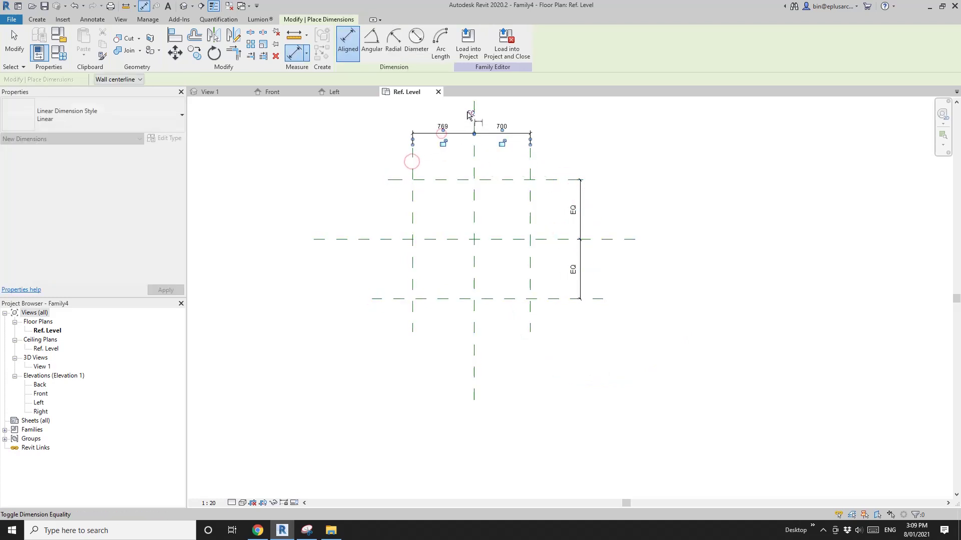
pyautogui.click(473, 113)
# Step: Add overall aligned dimensions between the outer horizontal planes and between the outer vertical planes
pyautogui.moveTo(571, 219); pyautogui.dragTo(559, 247, button='middle')
pyautogui.click(541, 208)
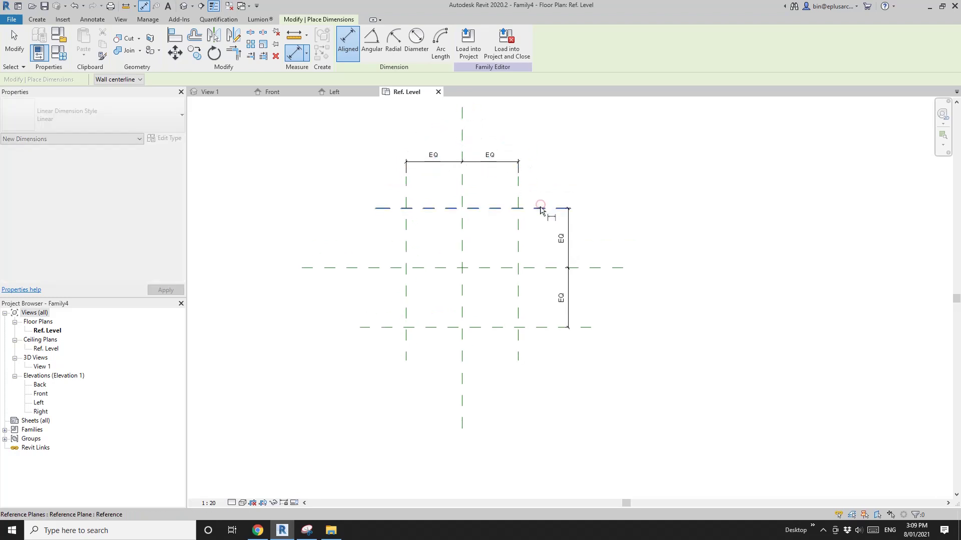
pyautogui.click(539, 328)
pyautogui.click(593, 298)
pyautogui.click(518, 186)
pyautogui.click(406, 189)
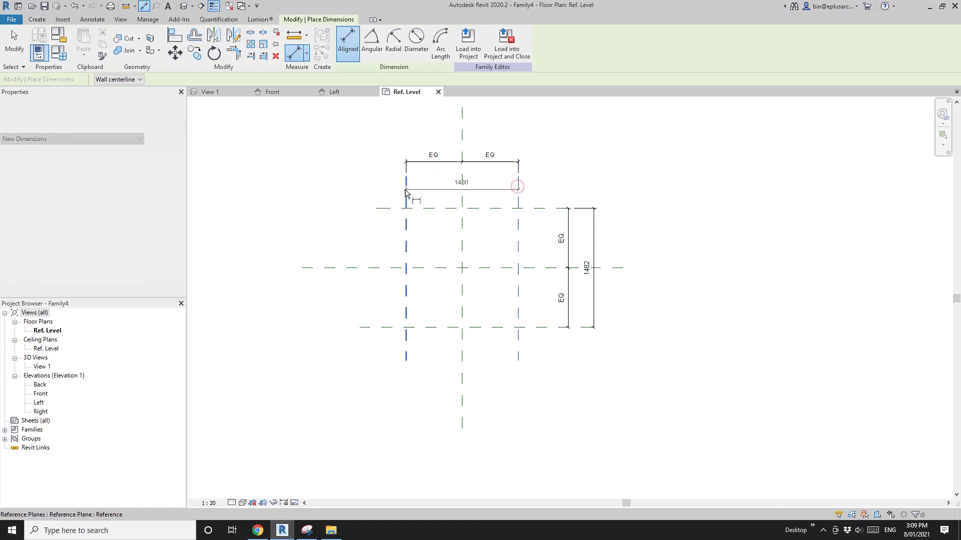
pyautogui.click(413, 139)
pyautogui.press('Escape')
pyautogui.press('Escape')
# Step: Label both overall plan dimensions with a new type parameter named W1
pyautogui.click(479, 154)
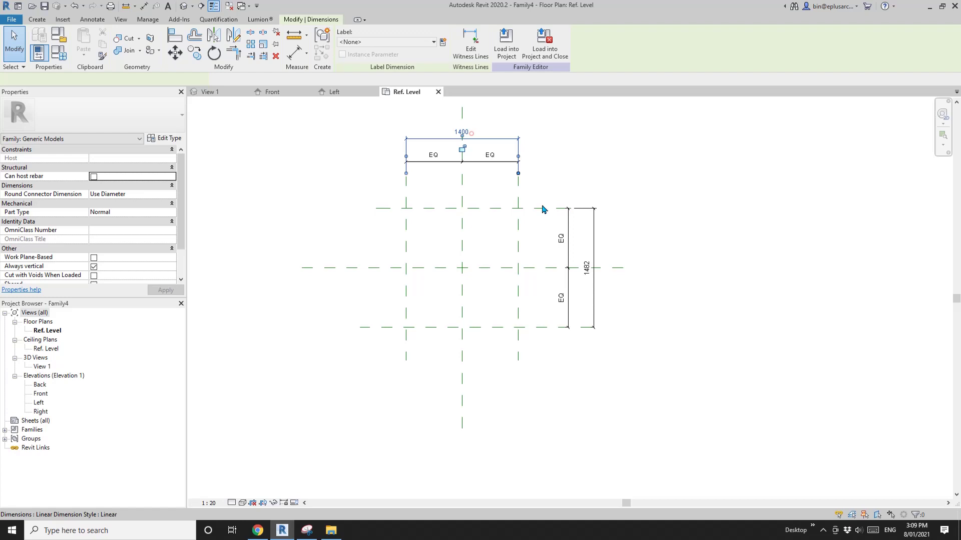
pyautogui.keyDown('ctrl'); pyautogui.click(585, 267); pyautogui.keyUp('ctrl')
pyautogui.scroll(2, 585, 267)
pyautogui.click(444, 42)
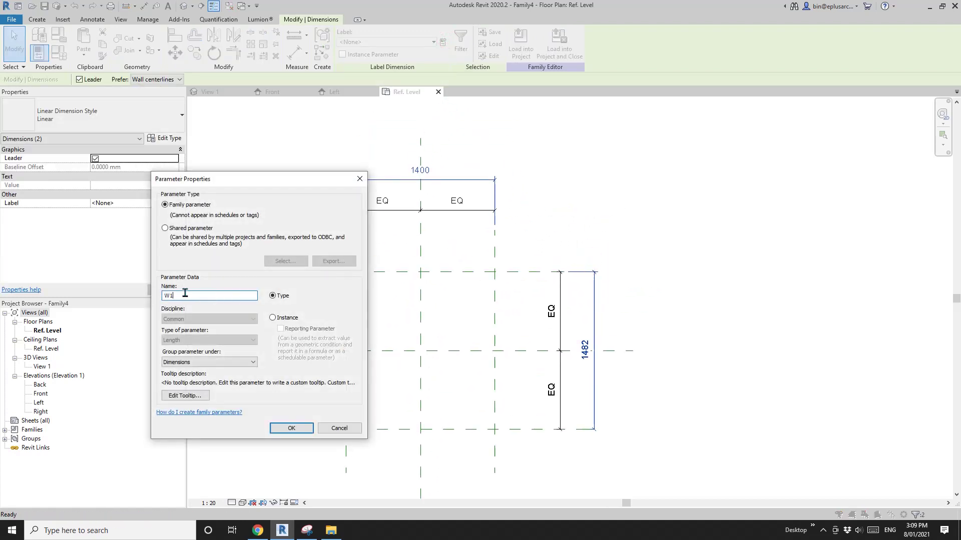
pyautogui.click(291, 428)
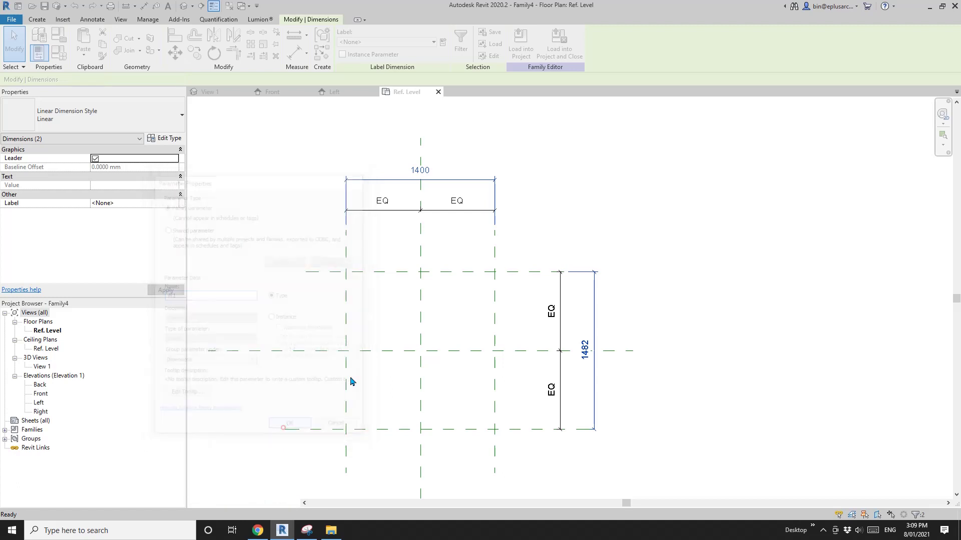
# Step: Open the Front elevation and draw a horizontal reference plane about 1495 mm above Ref. Level
pyautogui.doubleClick(41, 393)
pyautogui.press('r')
pyautogui.press('p')
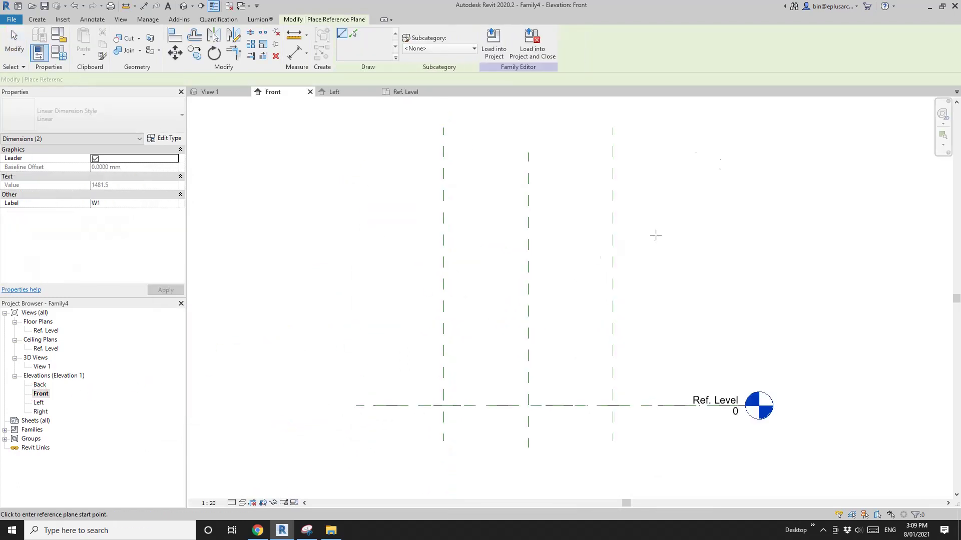
pyautogui.click(655, 234)
pyautogui.click(406, 235)
# Step: Dimension the new plane's height from Ref. Level and label the dimension with a new type parameter named H1
pyautogui.press('d')
pyautogui.press('i')
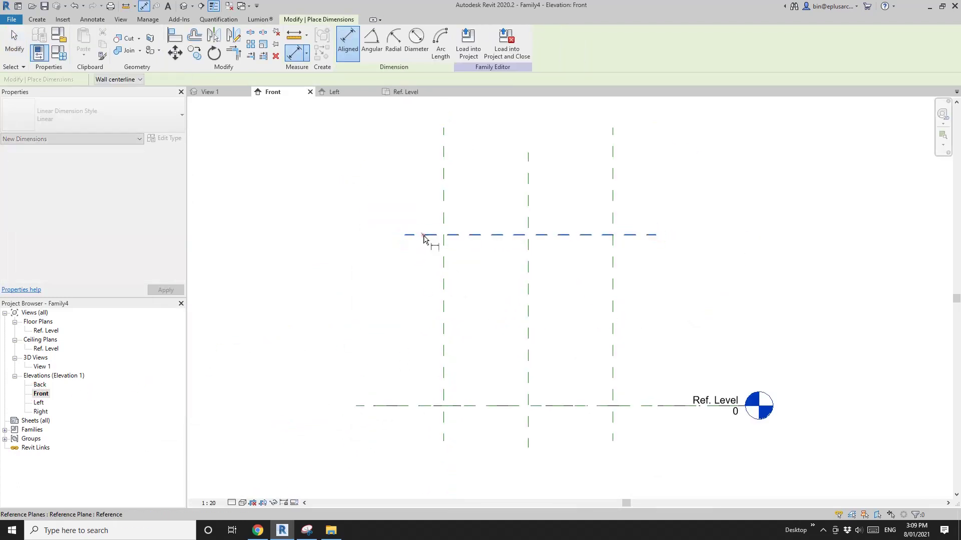
pyautogui.click(426, 235)
pyautogui.click(420, 406)
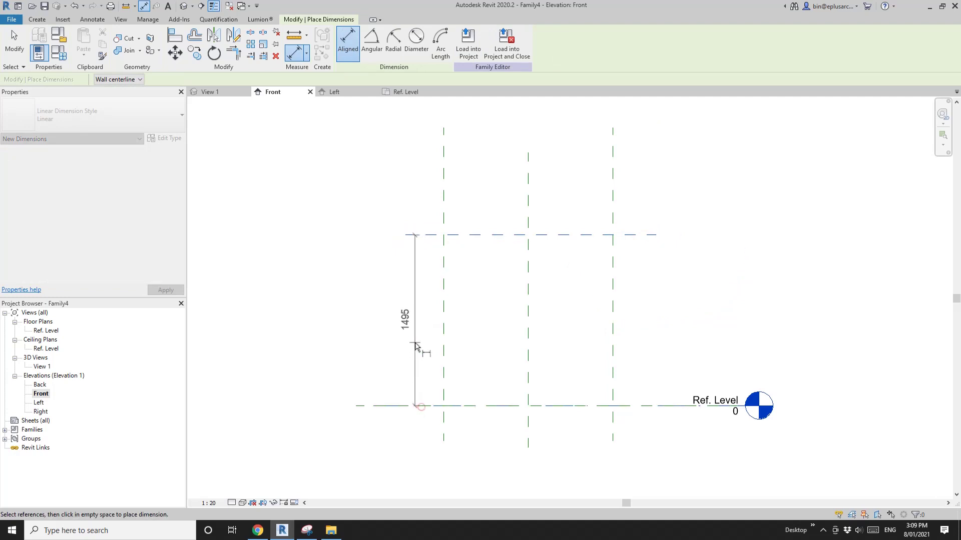
pyautogui.click(422, 326)
pyautogui.press('Escape')
pyautogui.click(414, 300)
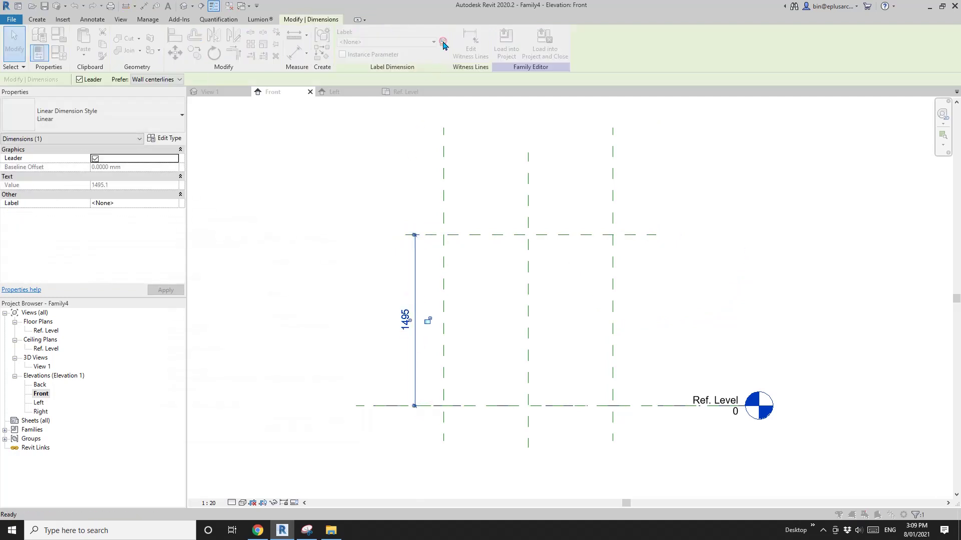
pyautogui.click(443, 41)
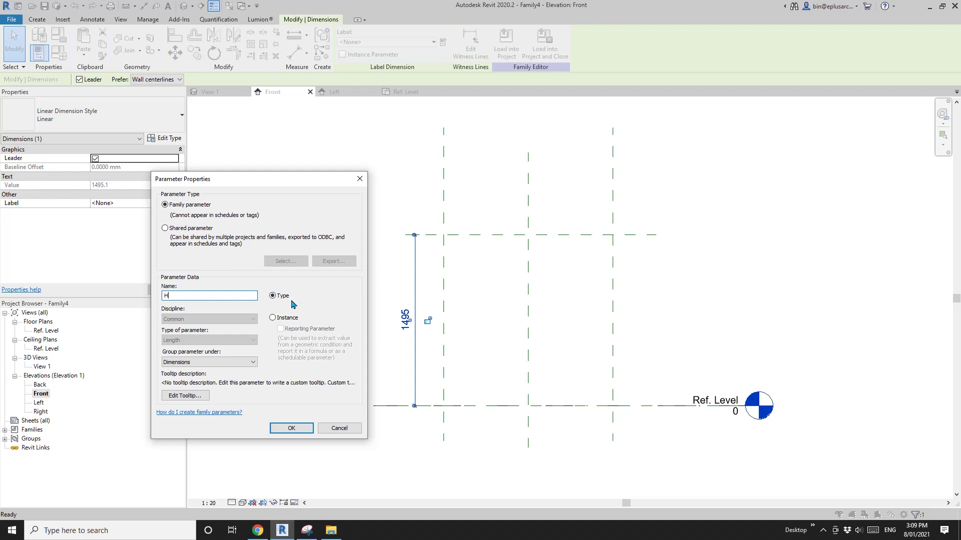
pyautogui.click(291, 428)
# Step: Draw a second horizontal reference plane about 495 mm above the H1 plane
pyautogui.press('r')
pyautogui.press('p')
pyautogui.click(663, 189)
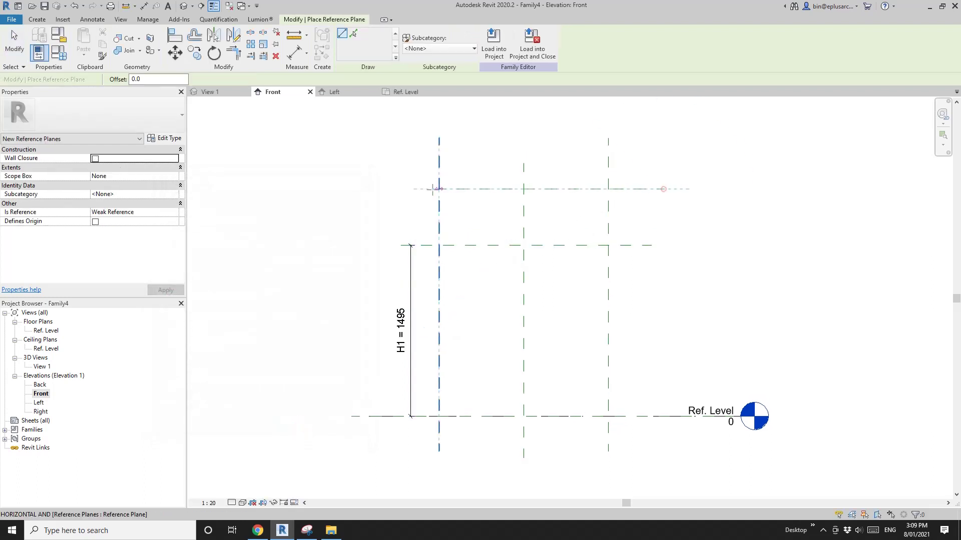
pyautogui.click(381, 189)
# Step: Dimension the distance between the two upper horizontal planes and label it with a new type parameter named H2
pyautogui.press('d')
pyautogui.press('i')
pyautogui.click(470, 245)
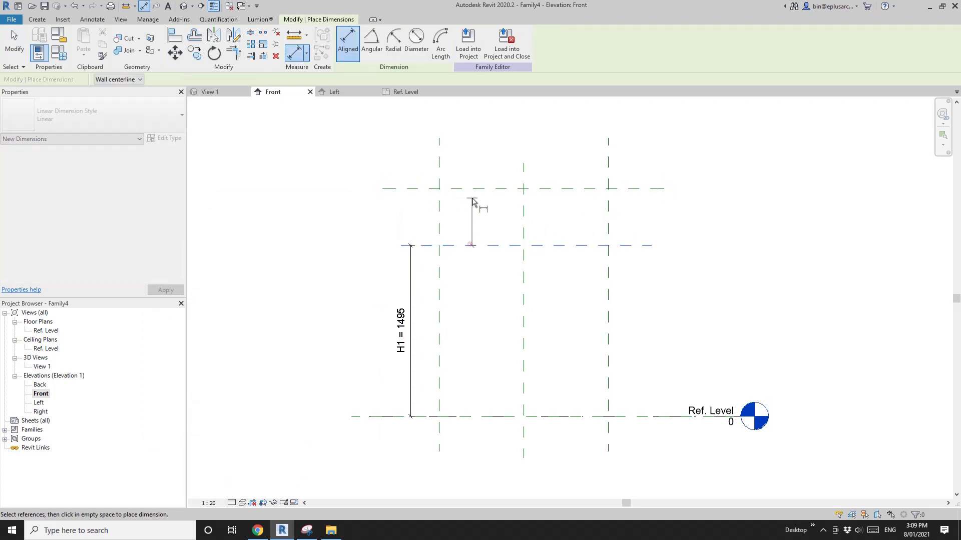
pyautogui.click(473, 191)
pyautogui.click(425, 213)
pyautogui.press('Escape')
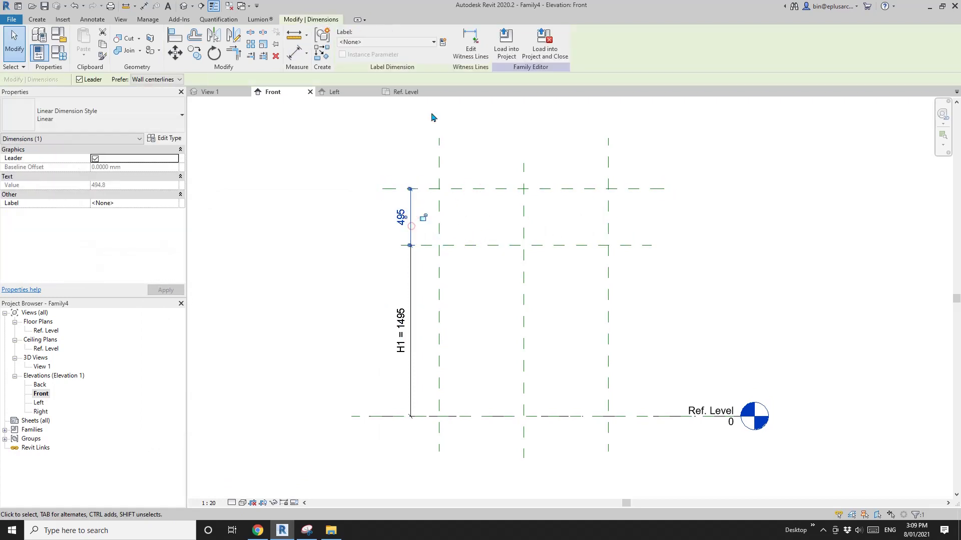
pyautogui.click(443, 42)
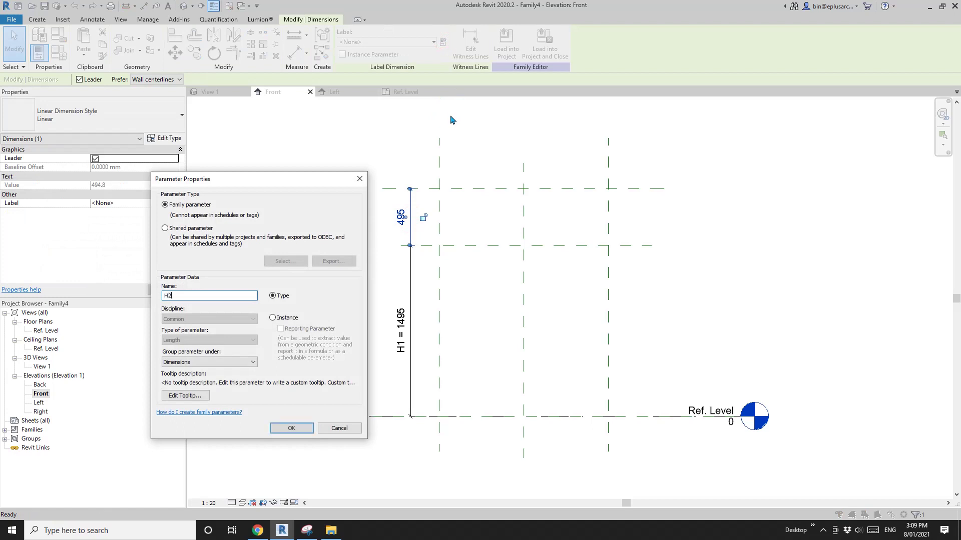
pyautogui.click(297, 430)
pyautogui.moveTo(429, 309); pyautogui.dragTo(356, 315, button='middle')
pyautogui.press('Escape')
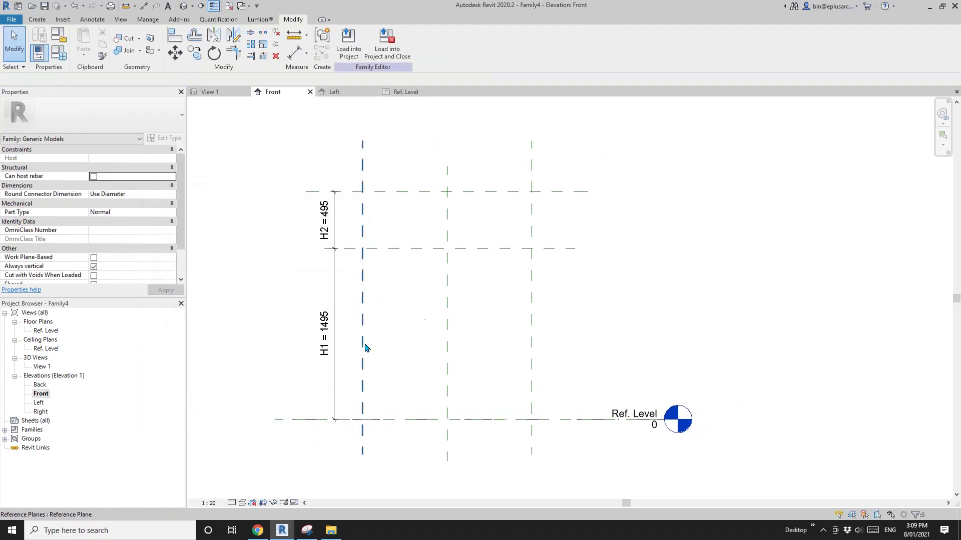
# Step: Draw a semicircular reference line centred where the H1 plane meets the centre plane, spanning between the outer vertical planes
pyautogui.click(40, 19)
pyautogui.click(539, 42)
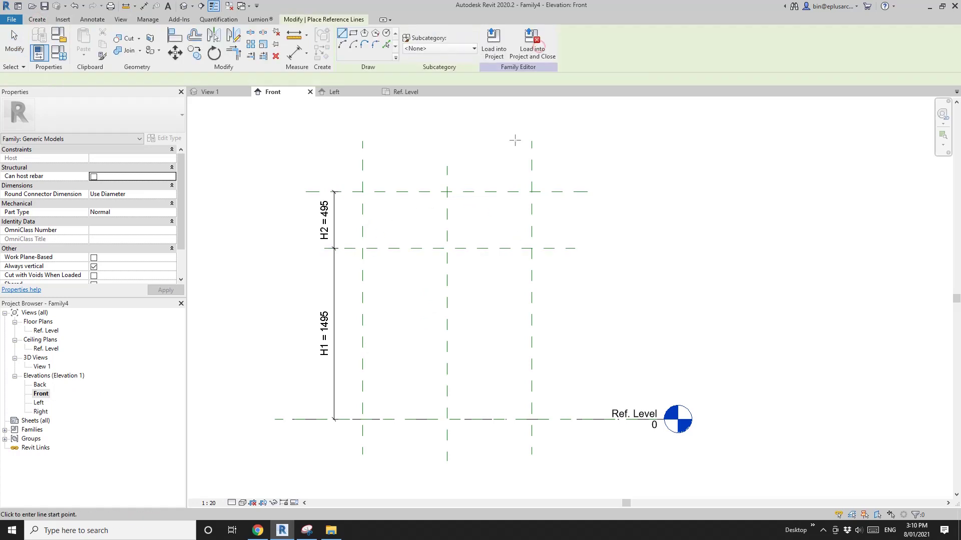
pyautogui.click(354, 46)
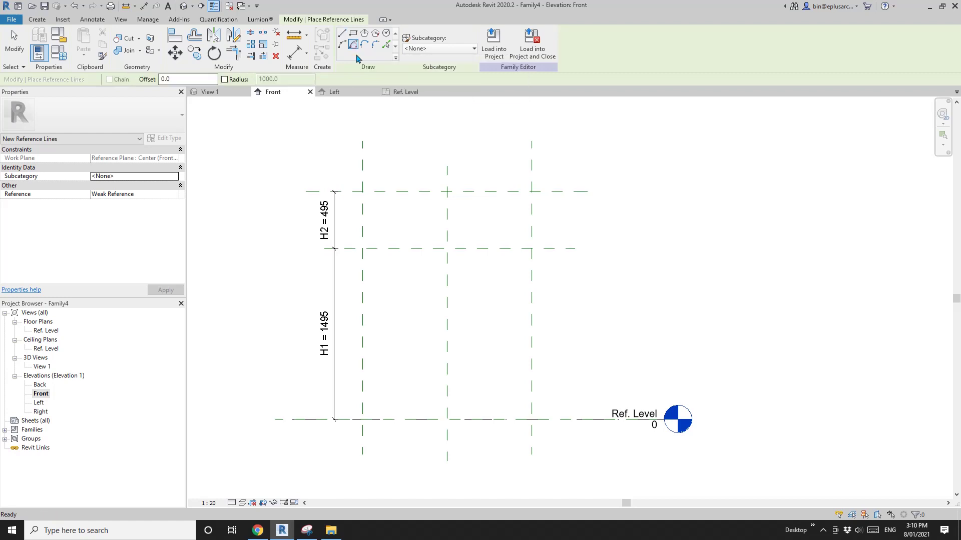
pyautogui.click(448, 249)
pyautogui.click(364, 248)
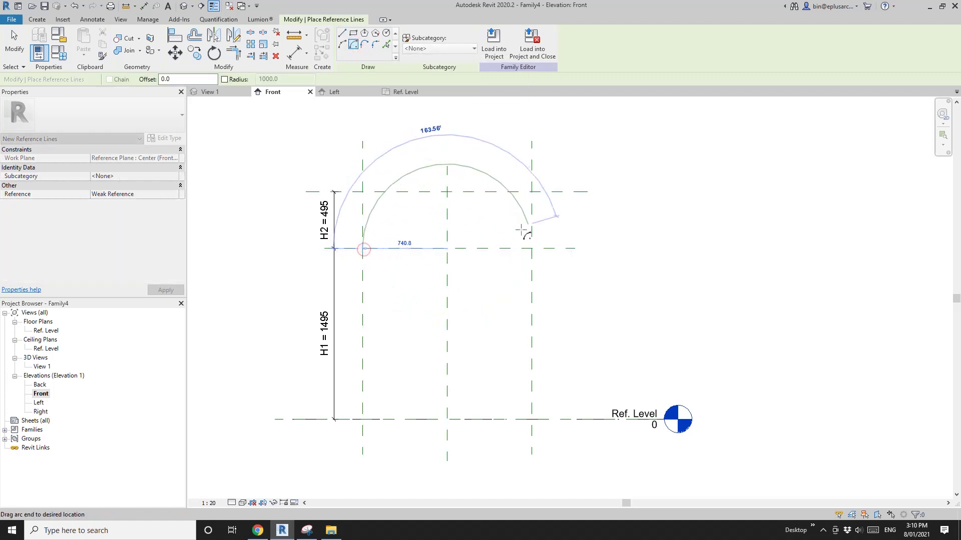
pyautogui.click(532, 248)
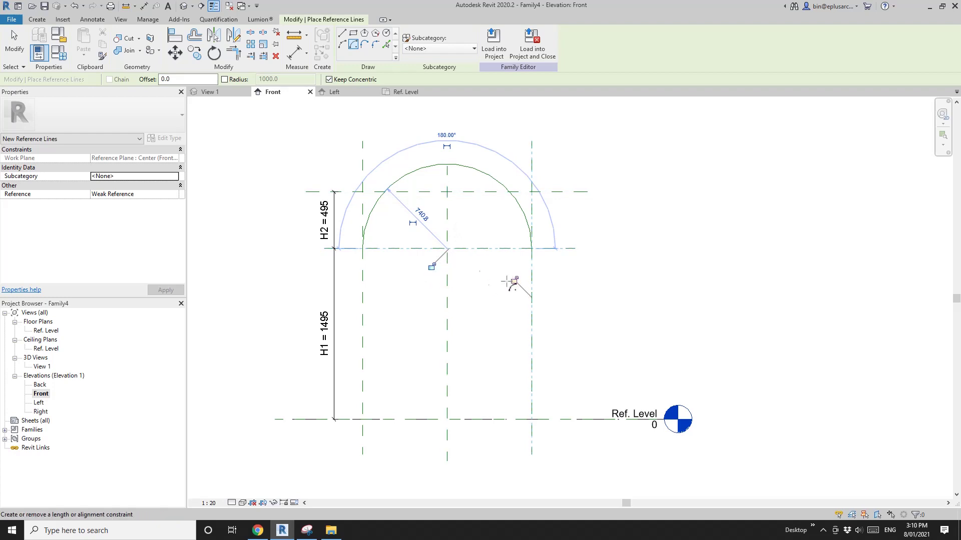
pyautogui.press('Escape')
pyautogui.press('Escape')
# Step: Make the semicircular reference line's temporary radius dimension permanent
pyautogui.scroll(-2, 435, 270)
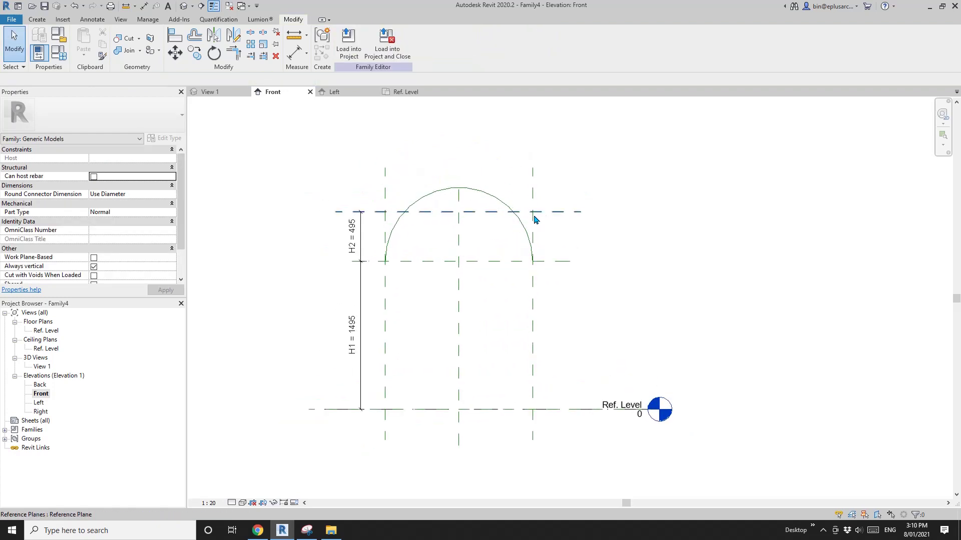
pyautogui.moveTo(450, 247); pyautogui.dragTo(473, 240, button='middle')
pyautogui.scroll(2, 452, 233)
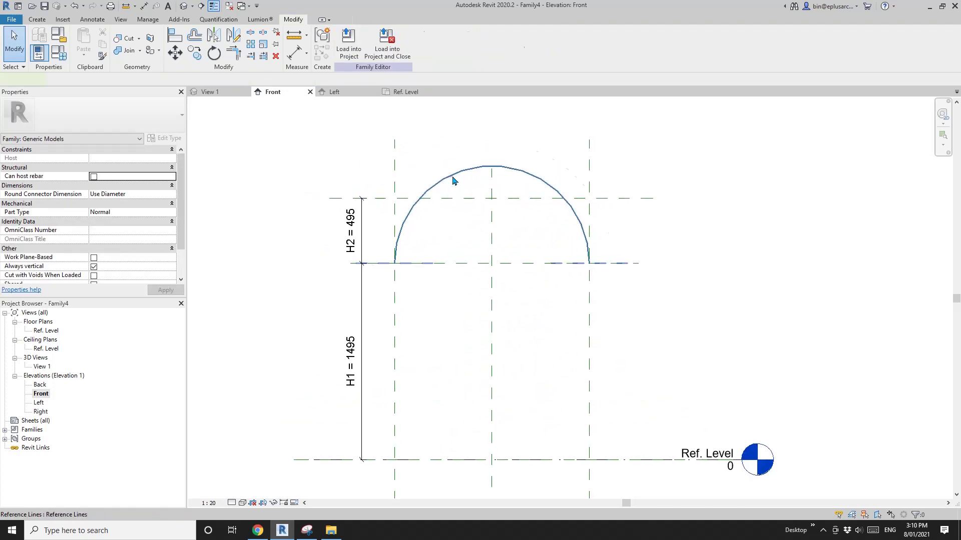
pyautogui.click(455, 179)
pyautogui.click(456, 254)
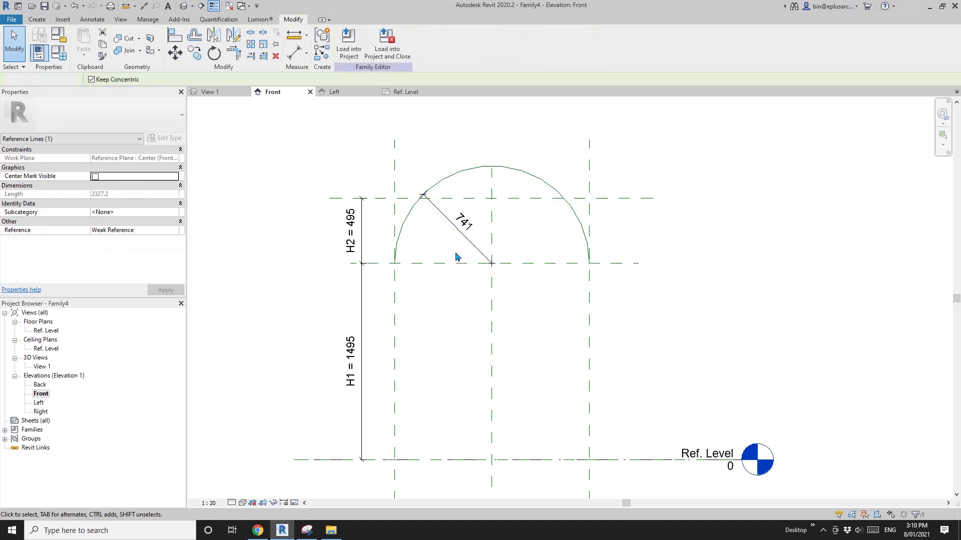
# Step: Label the arch's radius dimension with a new type parameter named R
pyautogui.click(462, 235)
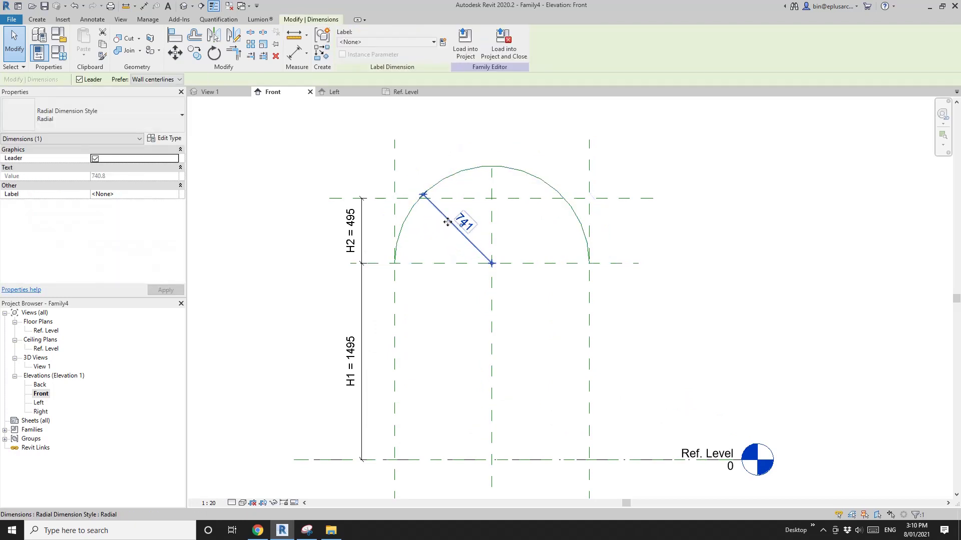
pyautogui.moveTo(448, 266); pyautogui.dragTo(444, 244, button='middle')
pyautogui.click(425, 195)
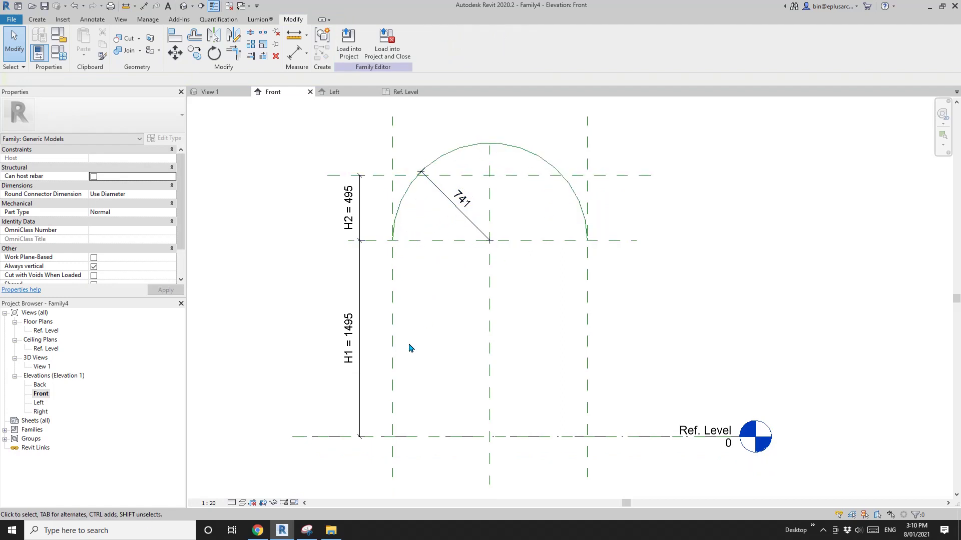
pyautogui.scroll(-2, 507, 364)
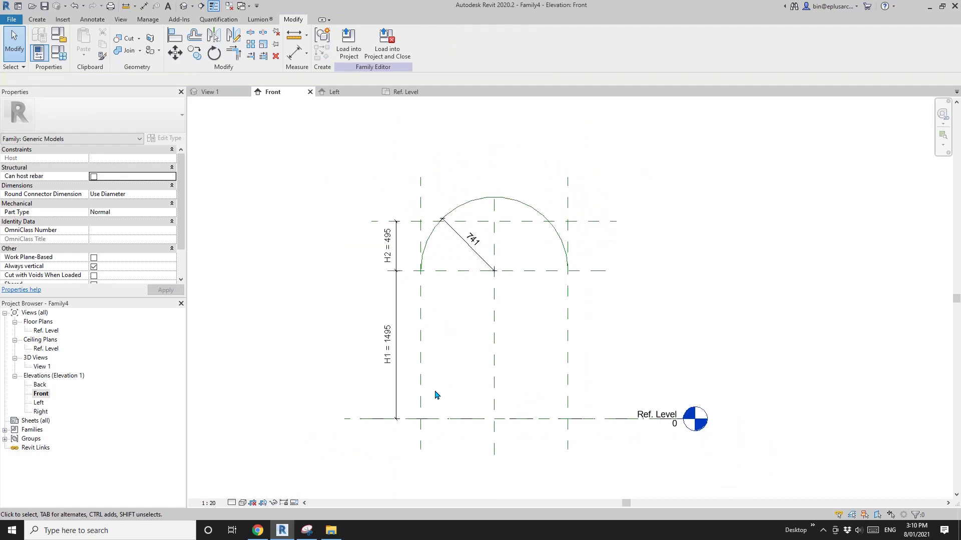
pyautogui.click(470, 231)
pyautogui.scroll(2, 469, 245)
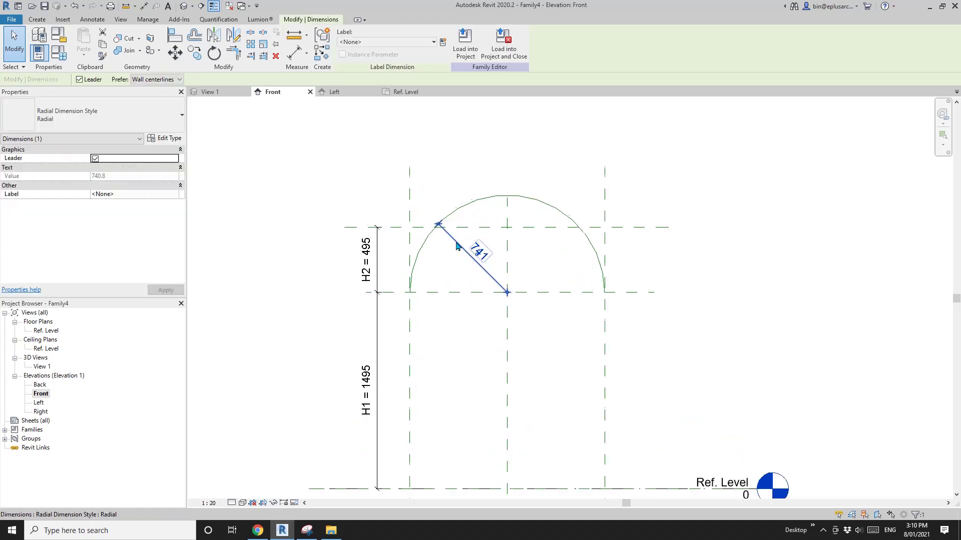
pyautogui.press('Escape')
pyautogui.moveTo(458, 249); pyautogui.dragTo(455, 223, button='middle')
pyautogui.click(452, 222)
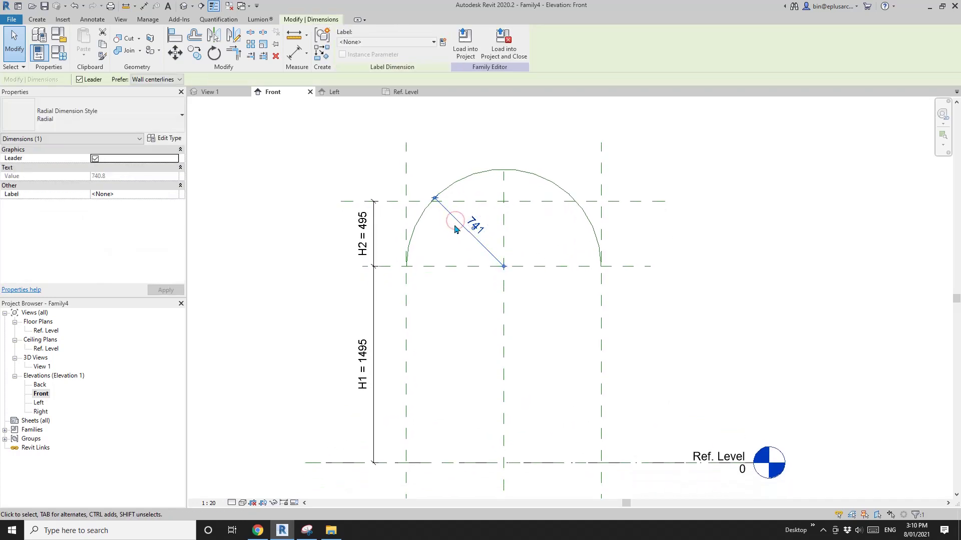
pyautogui.click(442, 45)
pyautogui.write('R')
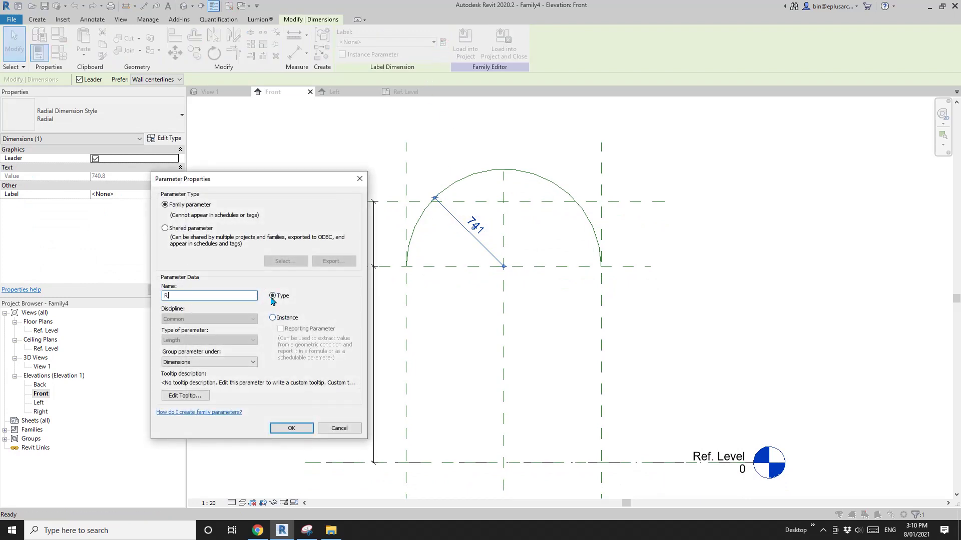
pyautogui.click(291, 427)
pyautogui.moveTo(435, 280); pyautogui.dragTo(502, 267, button='middle')
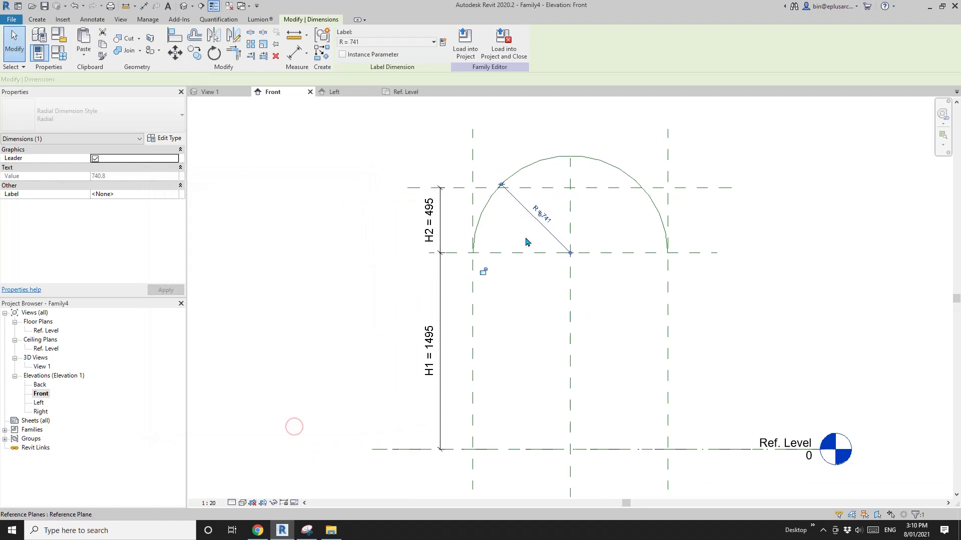
# Step: Set the R parameter's formula to W1/2 in the family types and apply it
pyautogui.click(57, 54)
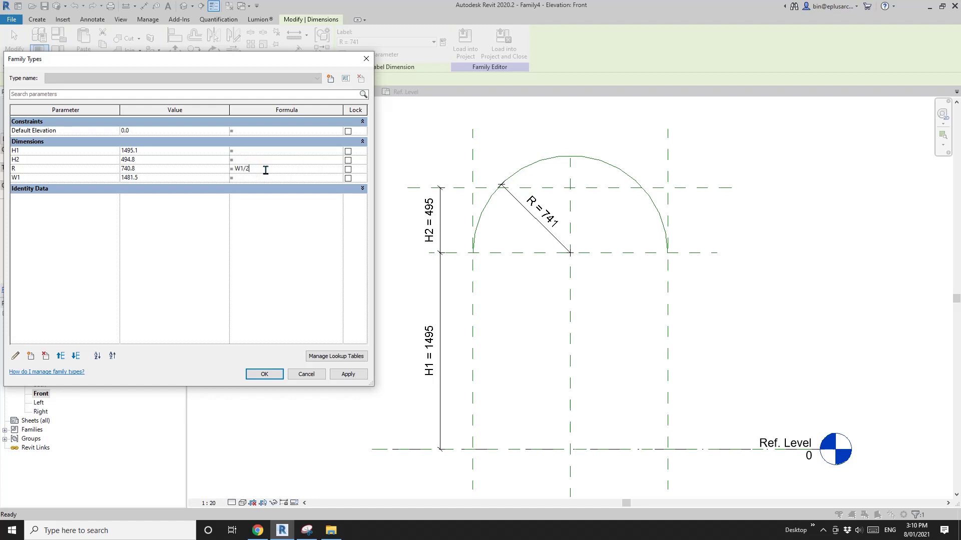
pyautogui.click(260, 264)
pyautogui.click(358, 374)
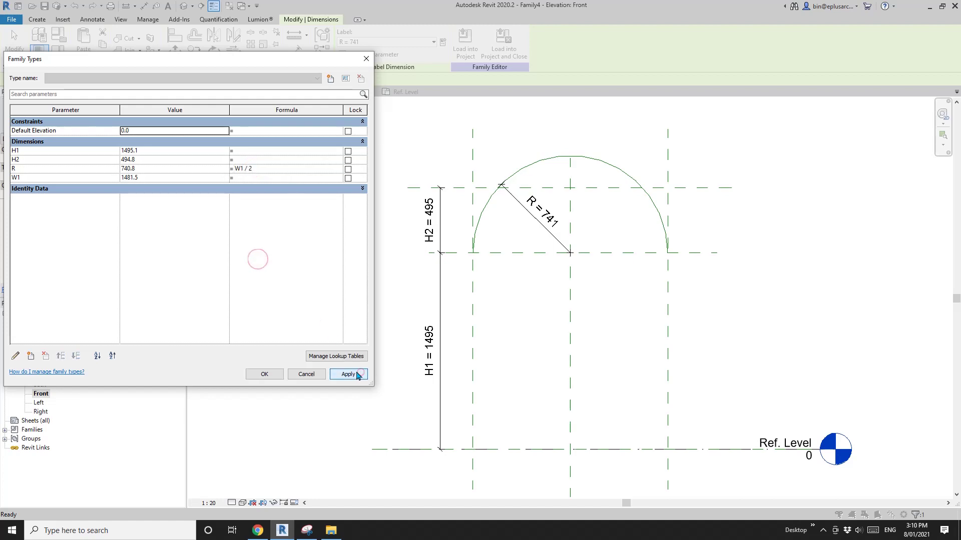
pyautogui.click(267, 375)
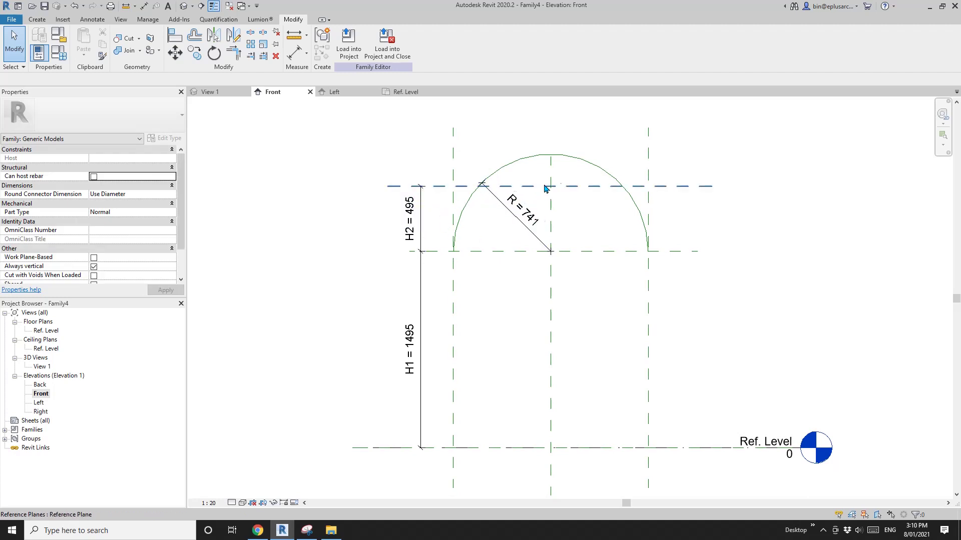
# Step: Set the H2 parameter's formula to W1/2 in the family types and apply it
pyautogui.click(422, 224)
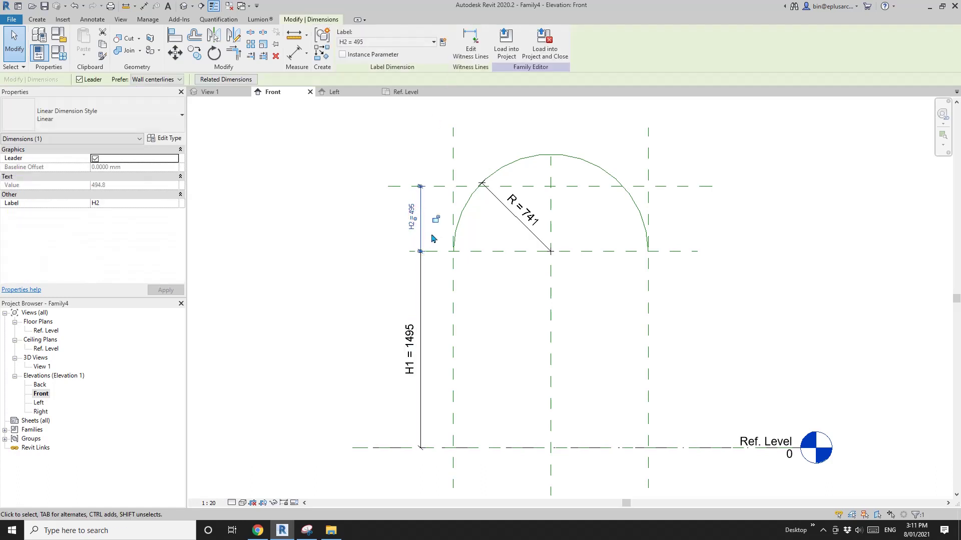
pyautogui.click(405, 42)
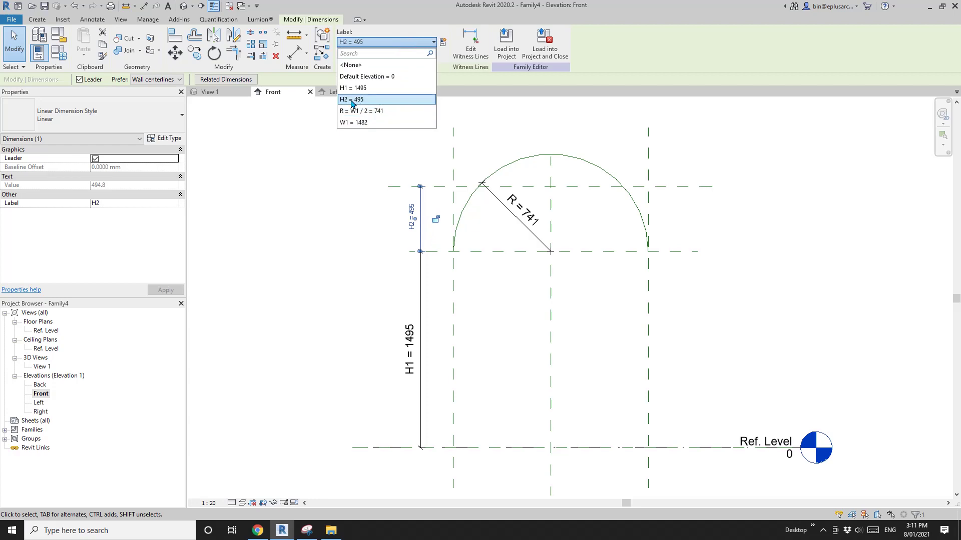
pyautogui.click(251, 134)
pyautogui.moveTo(244, 137); pyautogui.dragTo(251, 134, button='middle')
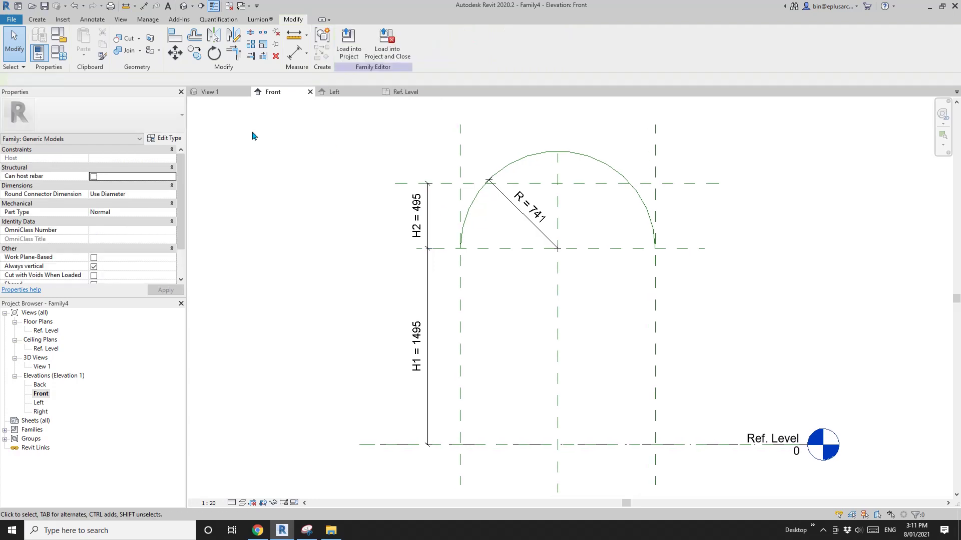
pyautogui.click(58, 51)
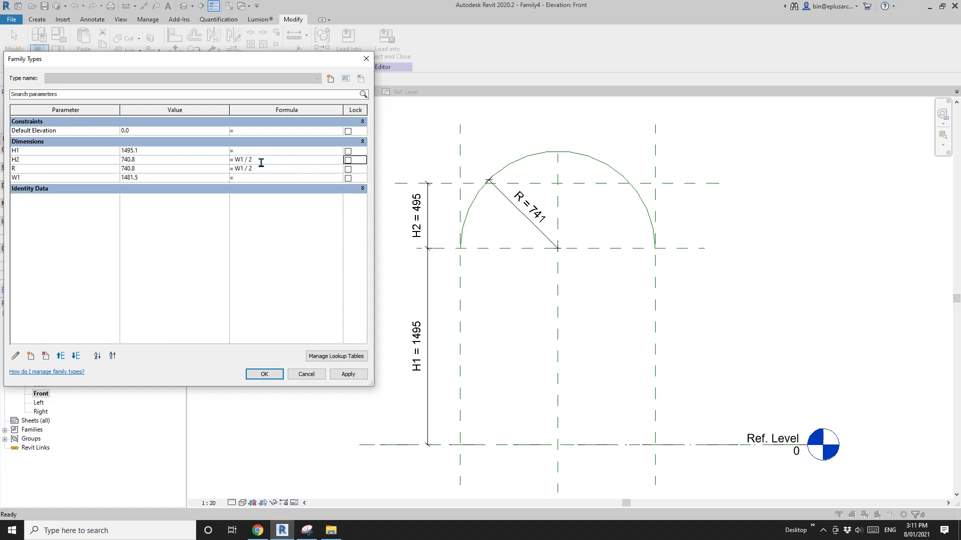
pyautogui.click(350, 376)
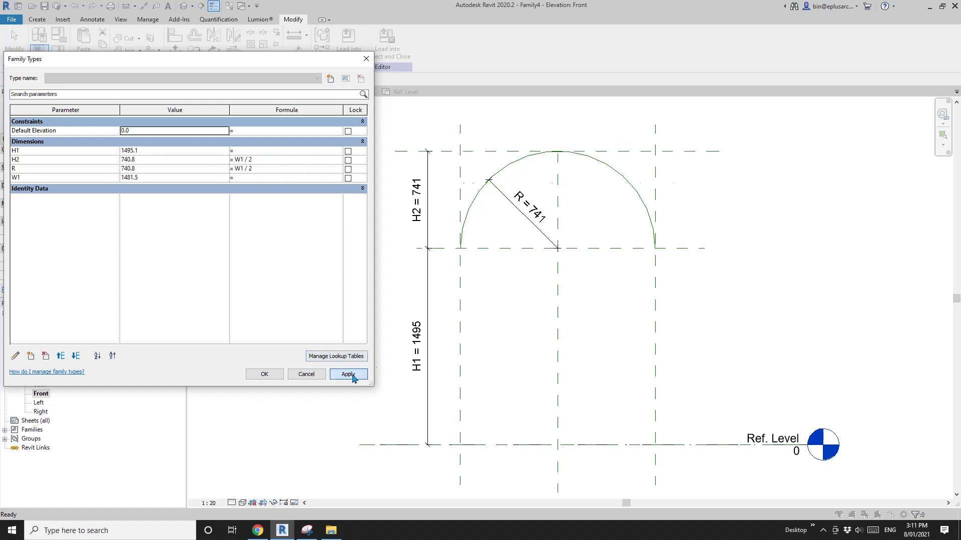
pyautogui.click(279, 375)
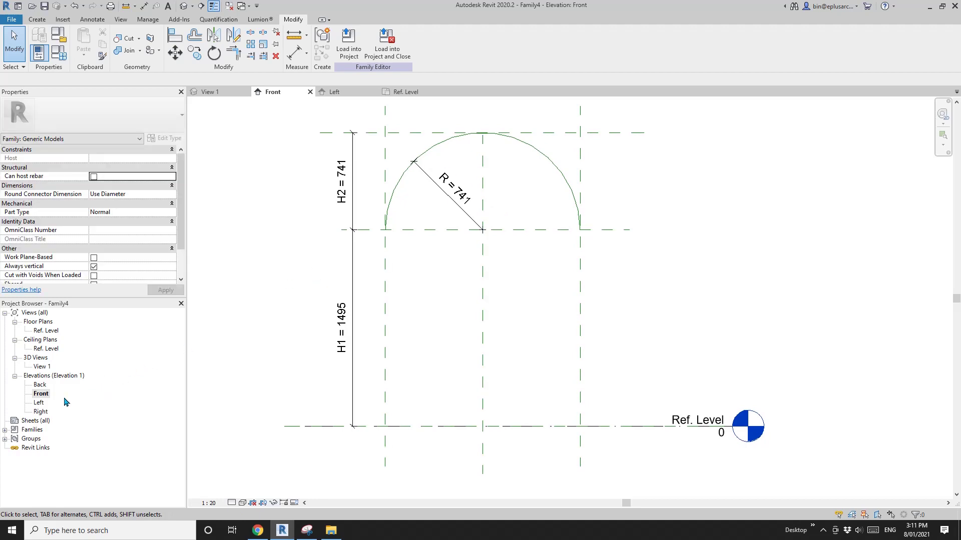
# Step: In the Left elevation, draw a semicircular reference line centred on the H1 plane and spanning between the outer vertical planes
pyautogui.doubleClick(40, 403)
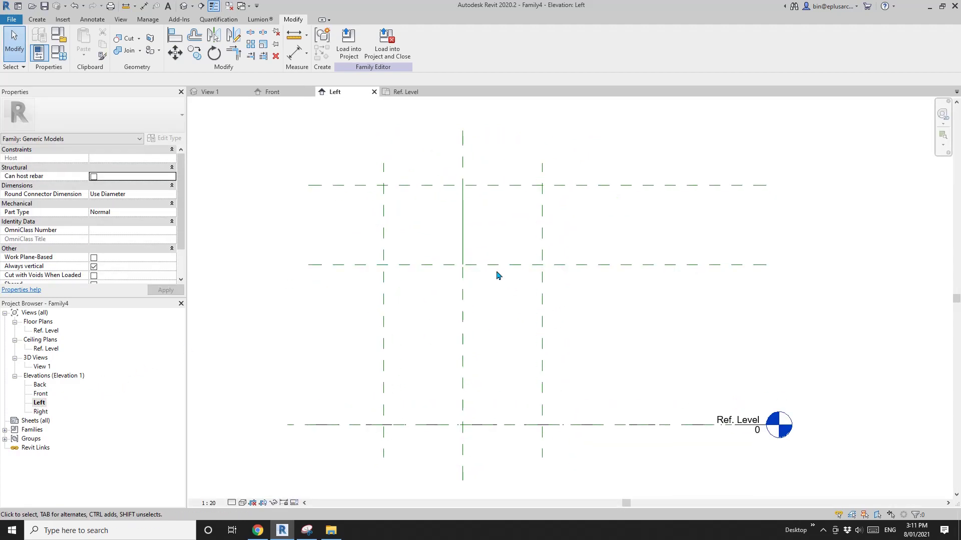
pyautogui.click(38, 19)
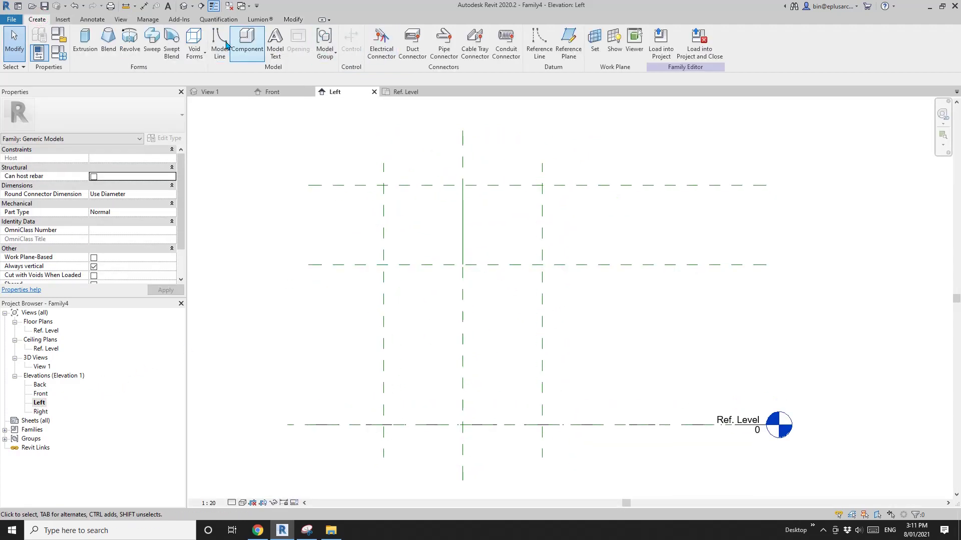
pyautogui.click(540, 43)
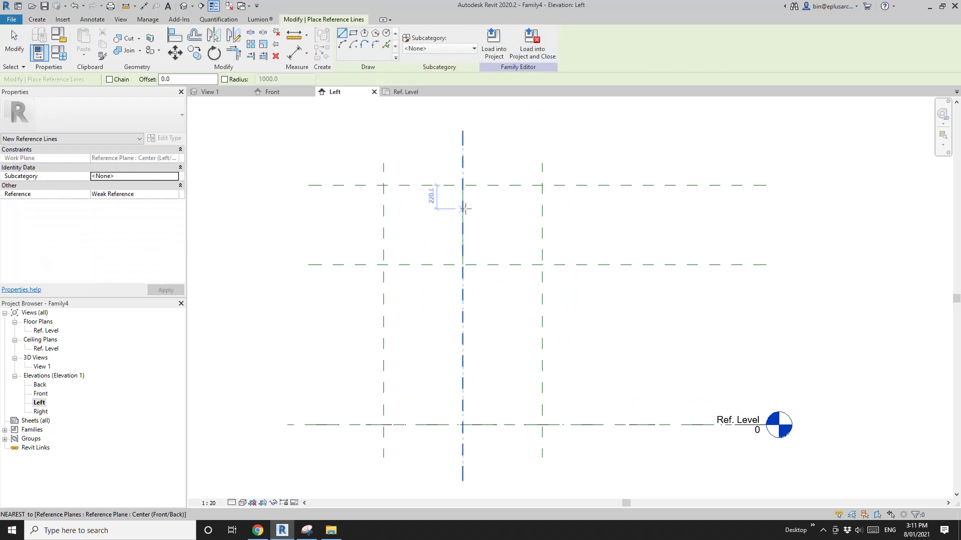
pyautogui.click(343, 46)
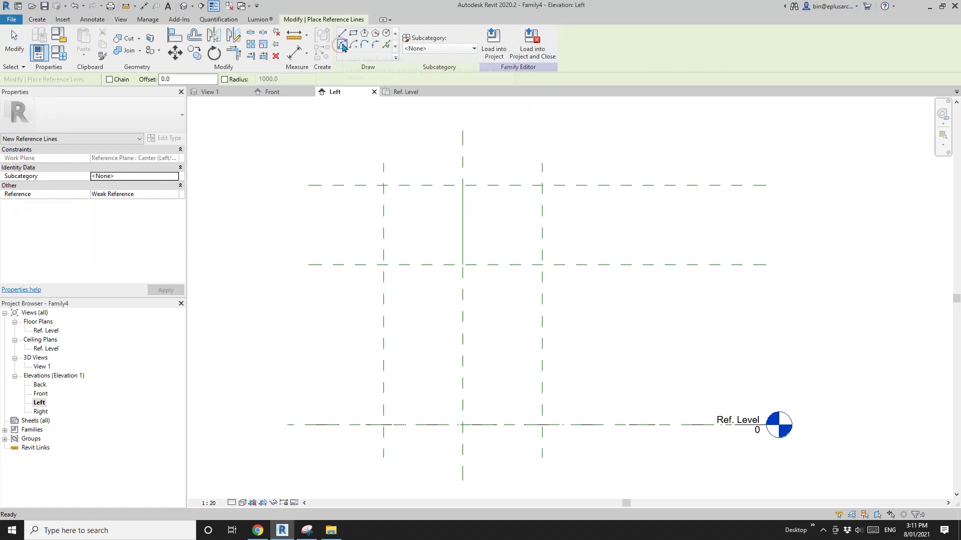
pyautogui.click(383, 264)
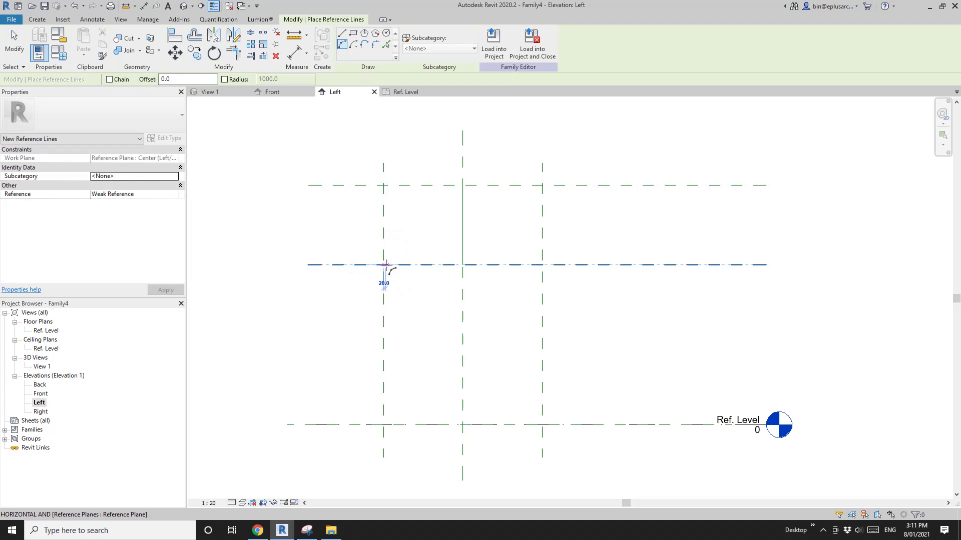
pyautogui.click(542, 264)
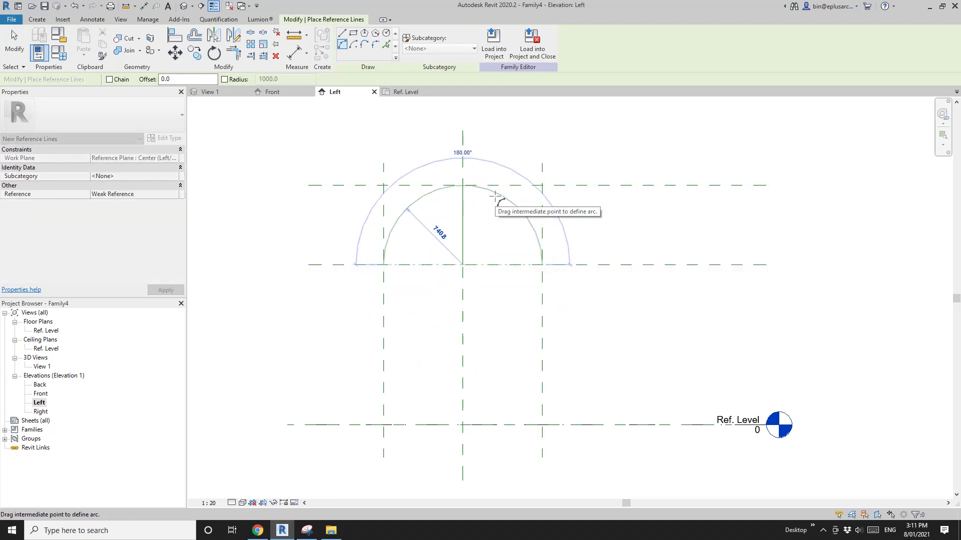
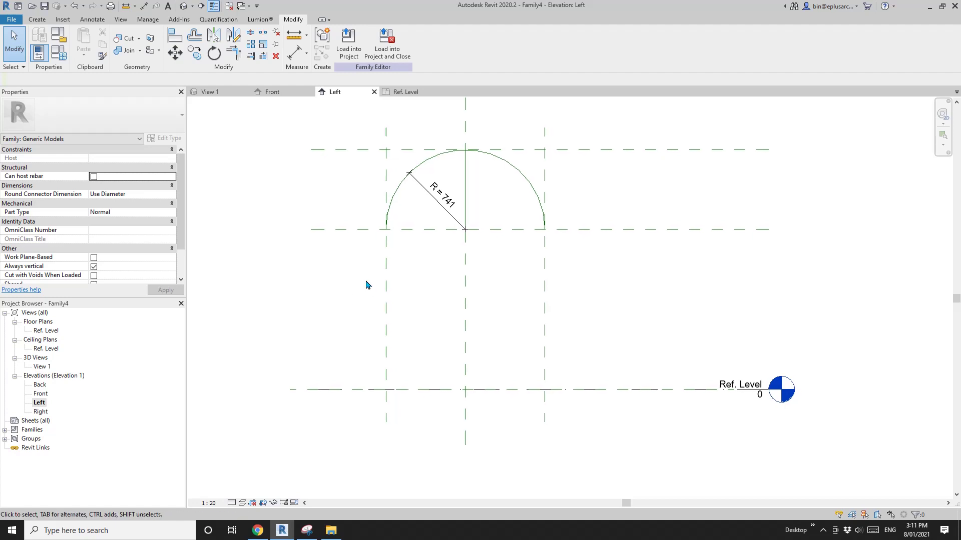
# Step: Open the Ref. Level floor plan
pyautogui.doubleClick(44, 330)
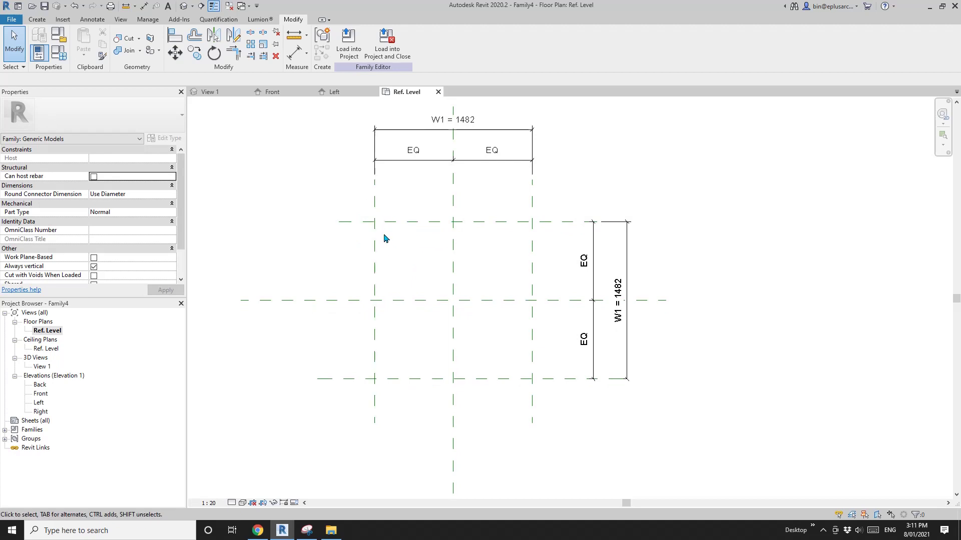
pyautogui.click(383, 214)
pyautogui.click(391, 209)
pyautogui.press('r')
pyautogui.press('p')
pyautogui.scroll(2, 388, 229)
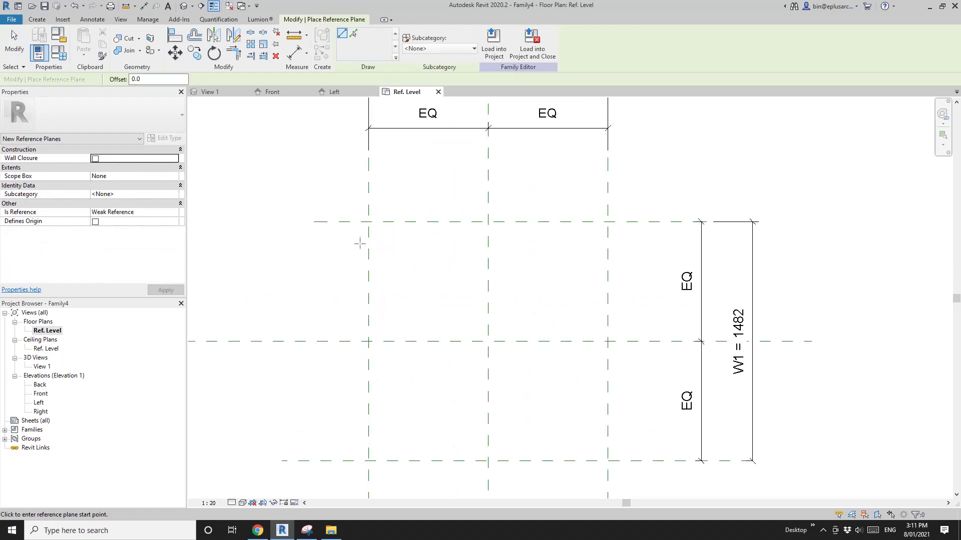
pyautogui.click(359, 244)
pyautogui.press('Escape')
pyautogui.press('Escape')
pyautogui.scroll(-1, 360, 195)
# Step: Draw two vertical reference planes in the floor plan, one on each side of the left outer plane
pyautogui.press('r')
pyautogui.press('p')
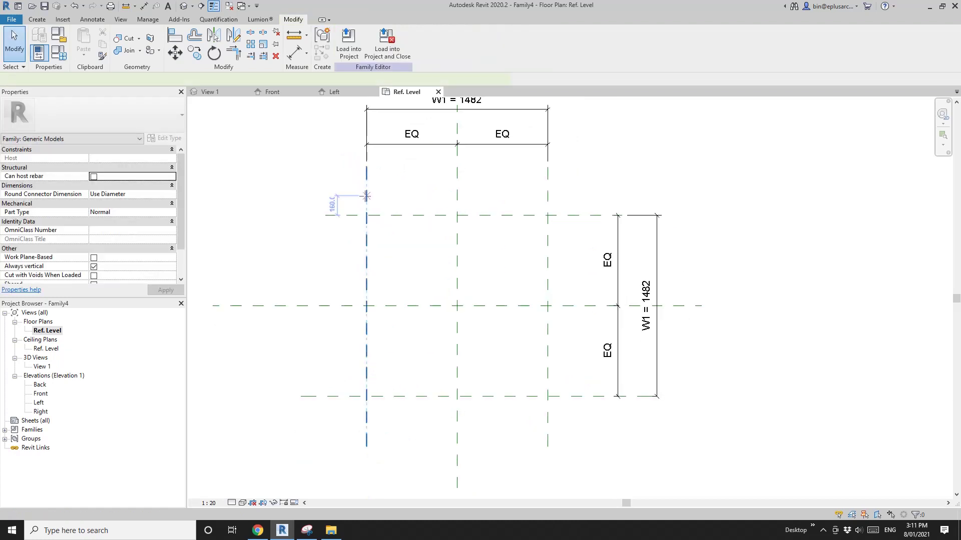
pyautogui.click(357, 192)
pyautogui.scroll(-1, 341, 319)
pyautogui.click(354, 395)
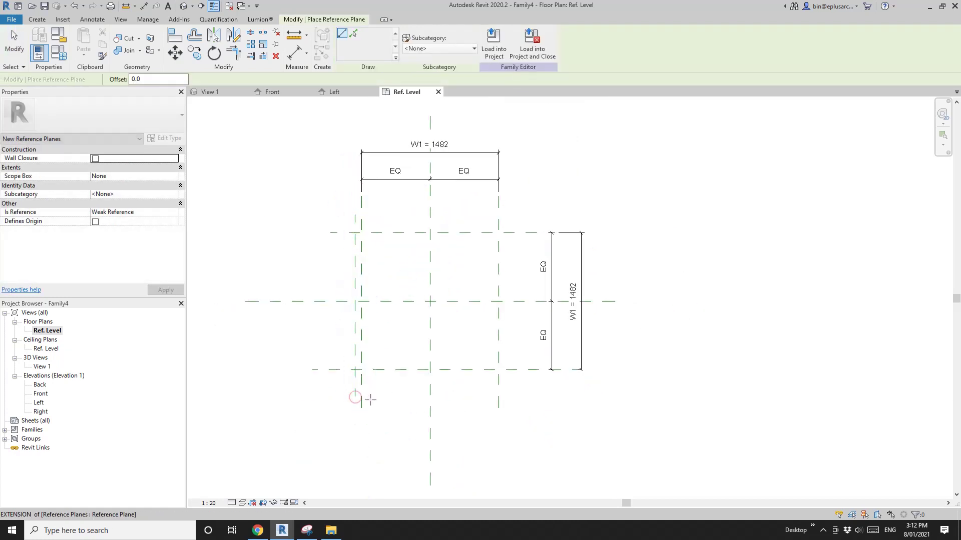
pyautogui.click(370, 399)
pyautogui.click(371, 215)
# Step: Draw two horizontal reference planes flanking the upper outer plane, about 100 mm above and 117 mm below it
pyautogui.click(330, 223)
pyautogui.click(525, 223)
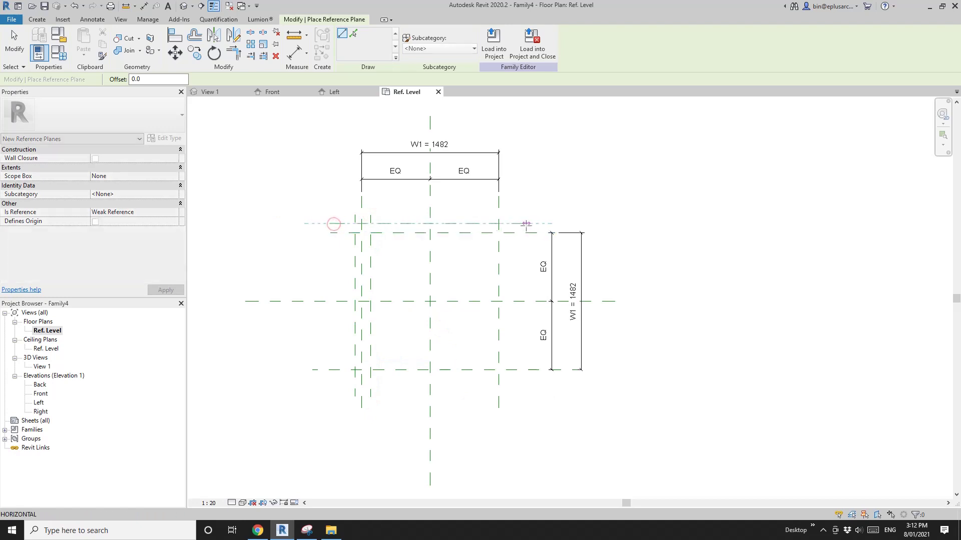
pyautogui.click(334, 243)
pyautogui.click(525, 243)
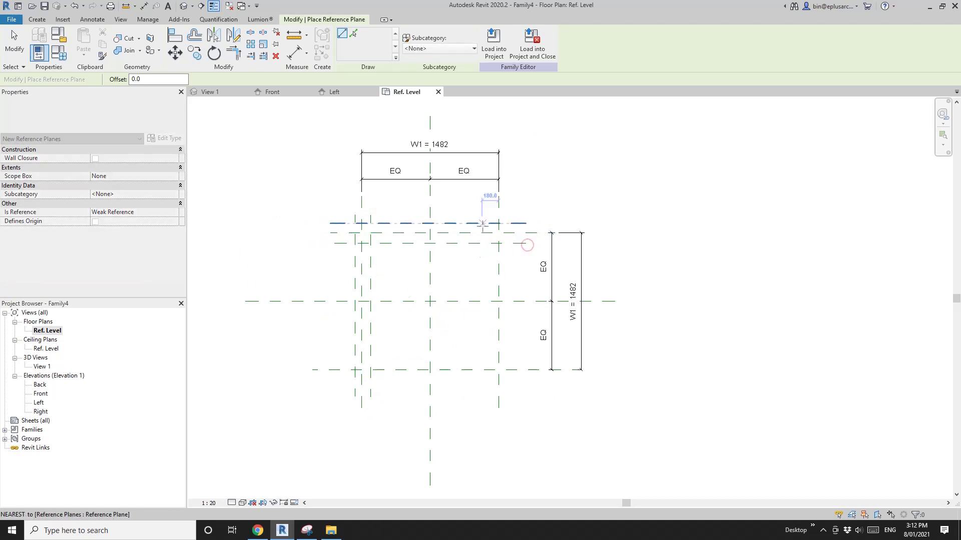
# Step: Draw two vertical reference planes, one on each side of the right outer plane
pyautogui.click(486, 211)
pyautogui.click(486, 398)
pyautogui.click(505, 391)
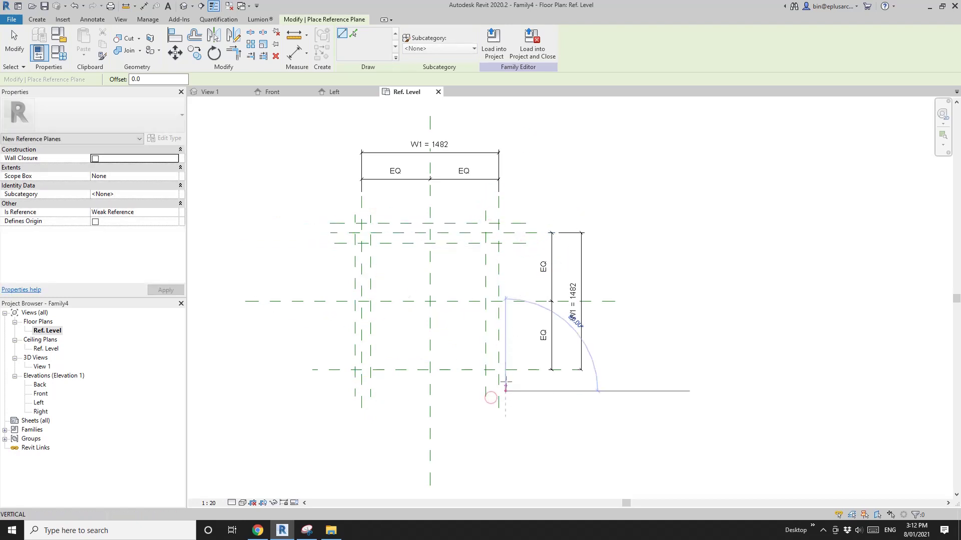
pyautogui.click(506, 205)
# Step: Draw two horizontal reference planes, one above and one below the lower outer plane
pyautogui.click(525, 359)
pyautogui.click(343, 358)
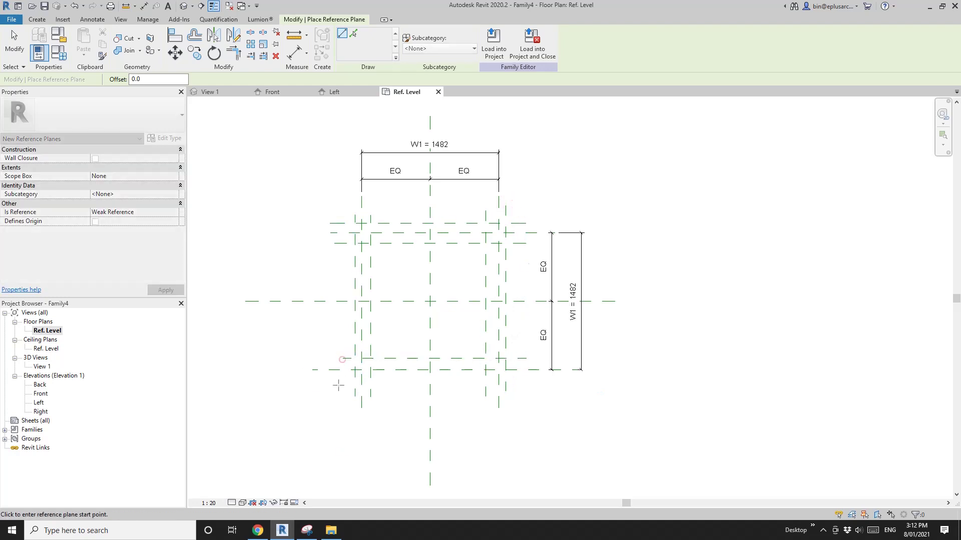
pyautogui.click(338, 379)
pyautogui.click(526, 378)
pyautogui.press('Escape')
pyautogui.press('Escape')
# Step: Dimension the three upper horizontal reference planes in one continuous string and constrain their spacing to be equal
pyautogui.scroll(2, 337, 225)
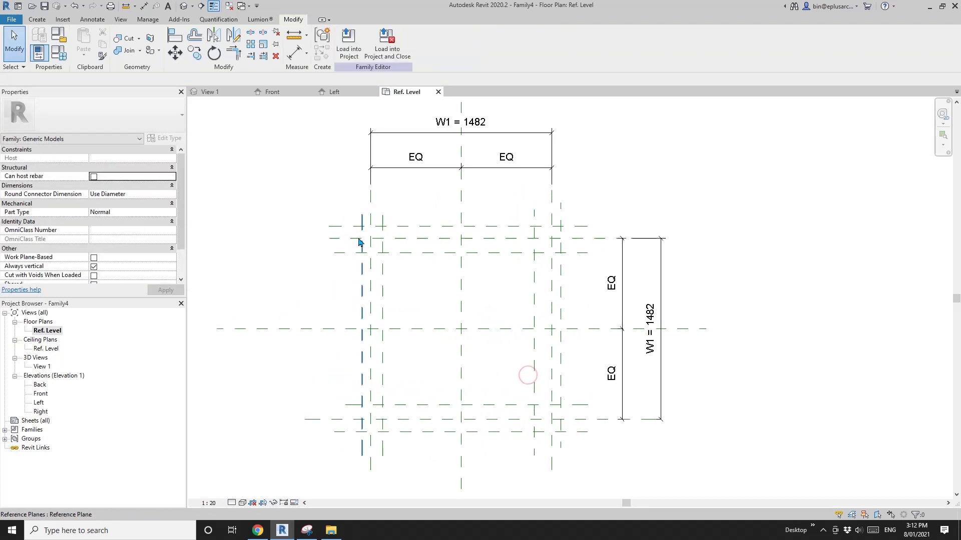
pyautogui.scroll(1, 347, 231)
pyautogui.click(353, 224)
pyautogui.click(349, 242)
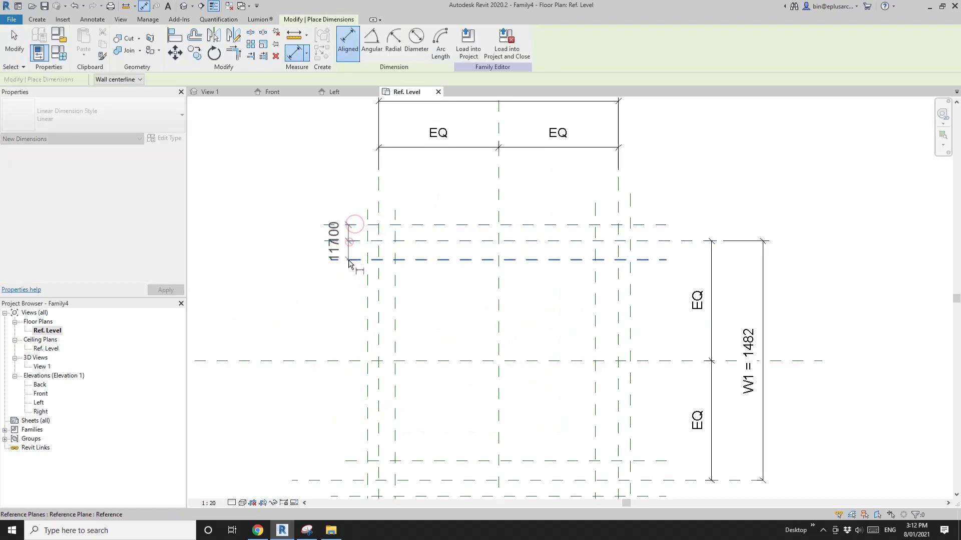
pyautogui.click(348, 260)
pyautogui.click(291, 252)
pyautogui.click(332, 243)
pyautogui.scroll(-1, 350, 235)
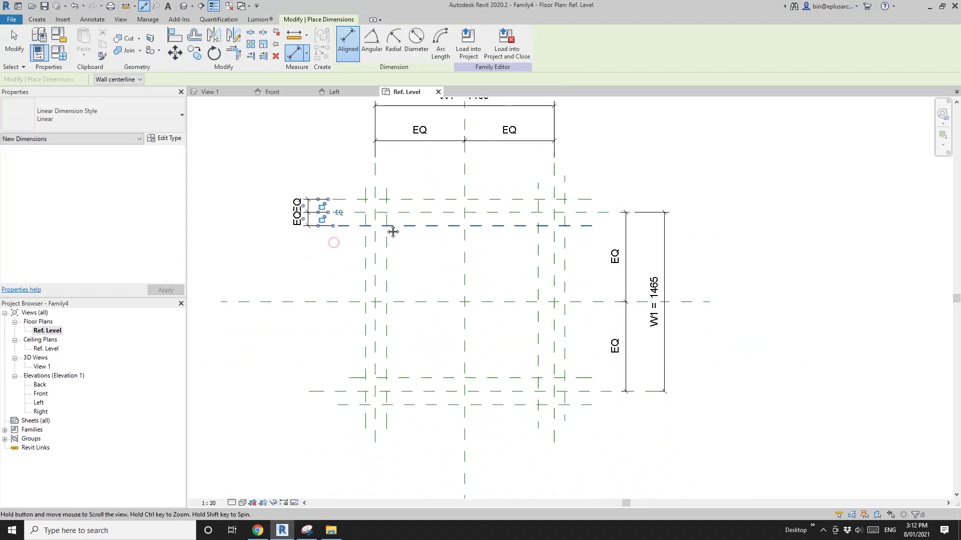
# Step: Dimension the three lower horizontal reference planes in one continuous string and constrain their spacing to be equal
pyautogui.click(352, 392)
pyautogui.click(353, 405)
pyautogui.click(300, 392)
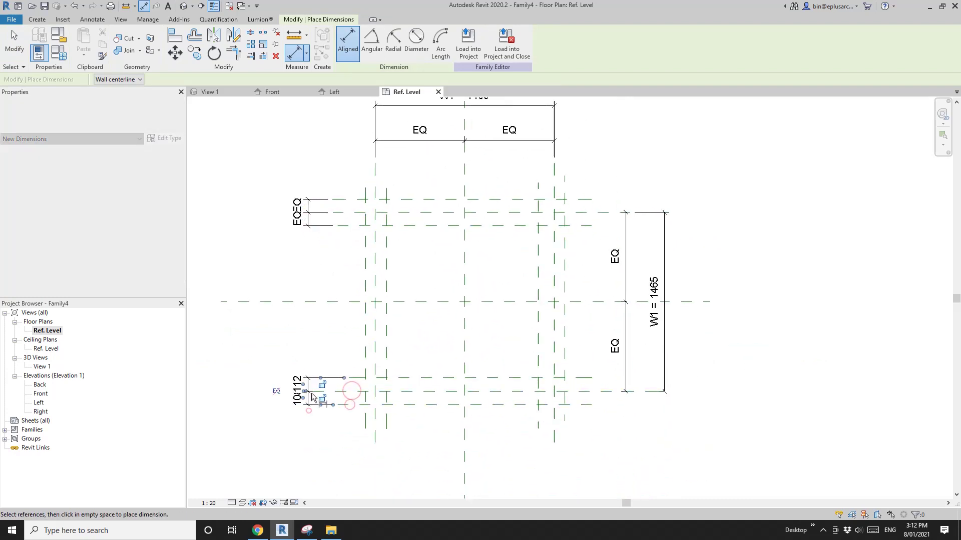
pyautogui.click(275, 392)
# Step: Dimension the three right-hand vertical reference planes in one string below the plan and make their spacing equal
pyautogui.click(540, 369)
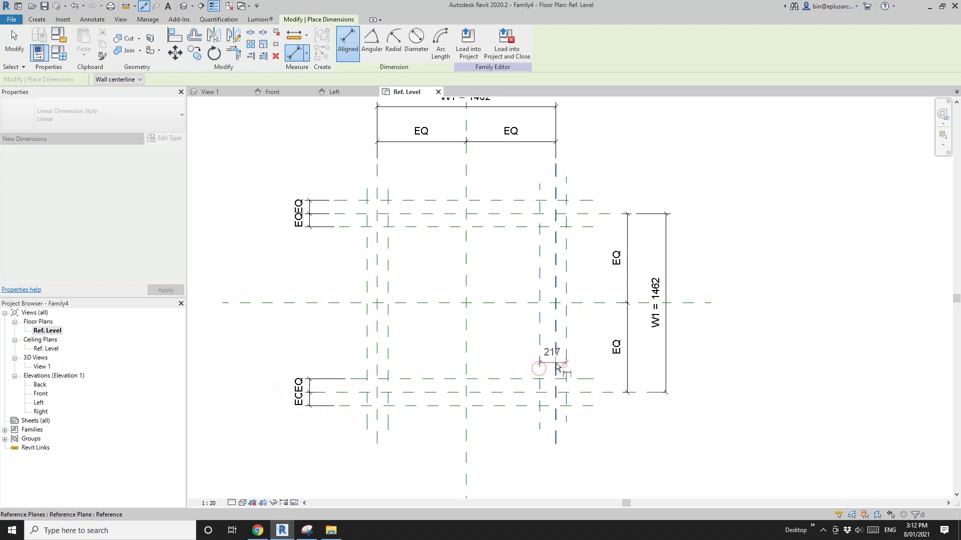
pyautogui.click(555, 363)
pyautogui.click(589, 470)
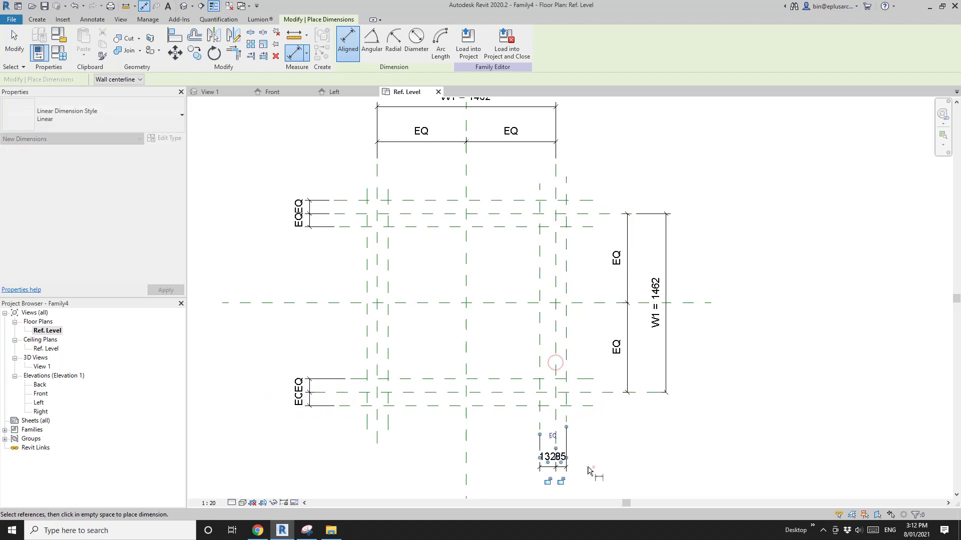
pyautogui.click(552, 437)
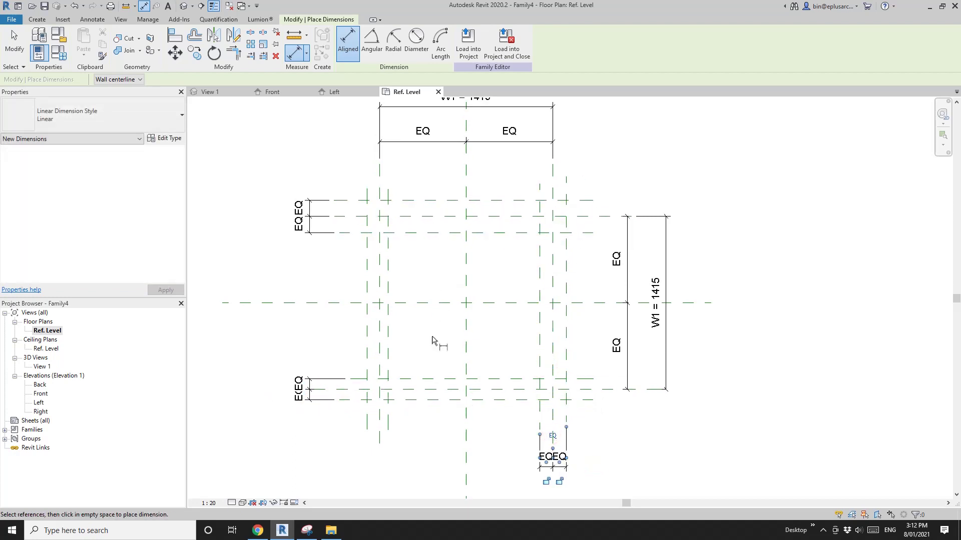
# Step: Dimension the three left-hand vertical reference planes in one string below the plan and make their spacing equal
pyautogui.click(388, 422)
pyautogui.click(380, 422)
pyautogui.click(367, 423)
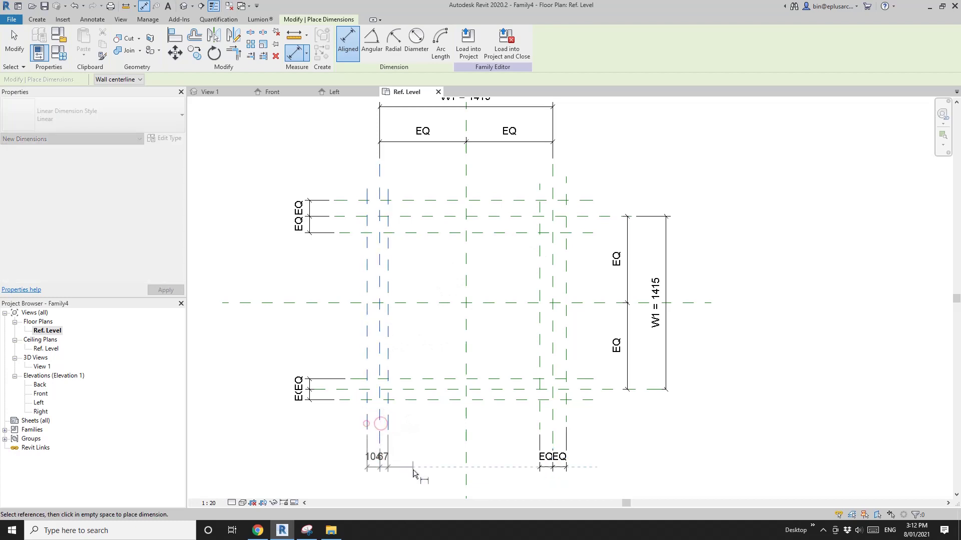
pyautogui.click(413, 470)
pyautogui.click(377, 436)
pyautogui.moveTo(422, 435); pyautogui.dragTo(427, 394, button='middle')
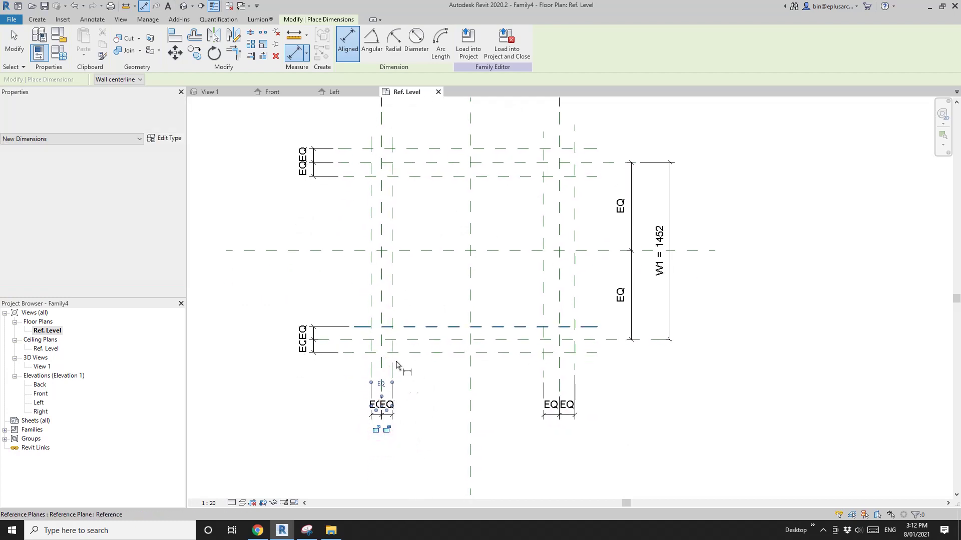
pyautogui.moveTo(404, 188); pyautogui.dragTo(407, 225, button='middle')
pyautogui.scroll(2, 394, 196)
pyautogui.scroll(-3, 394, 195)
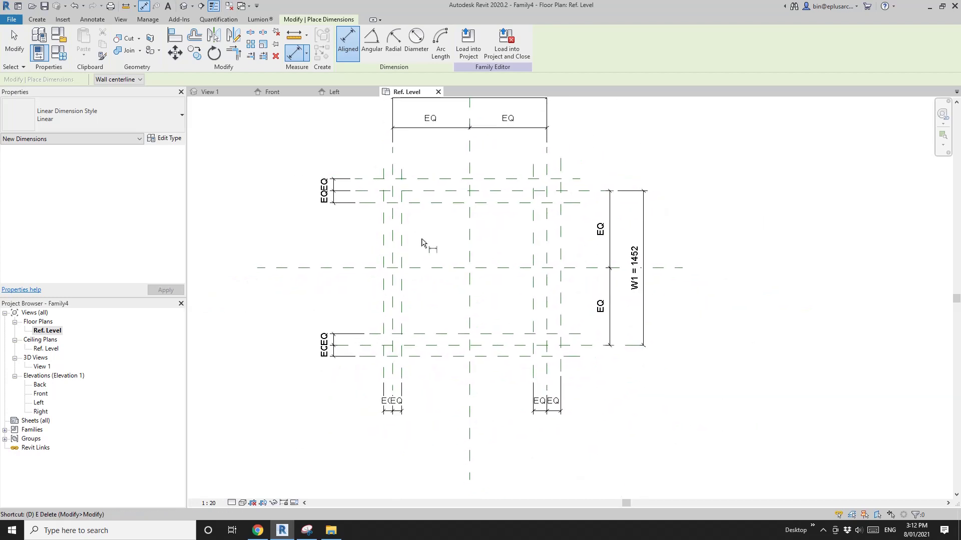
# Step: Add overall dimensions between the two flanking planes of the upper horizontal group and of the left vertical group
pyautogui.scroll(2, 391, 194)
pyautogui.click(364, 176)
pyautogui.click(360, 207)
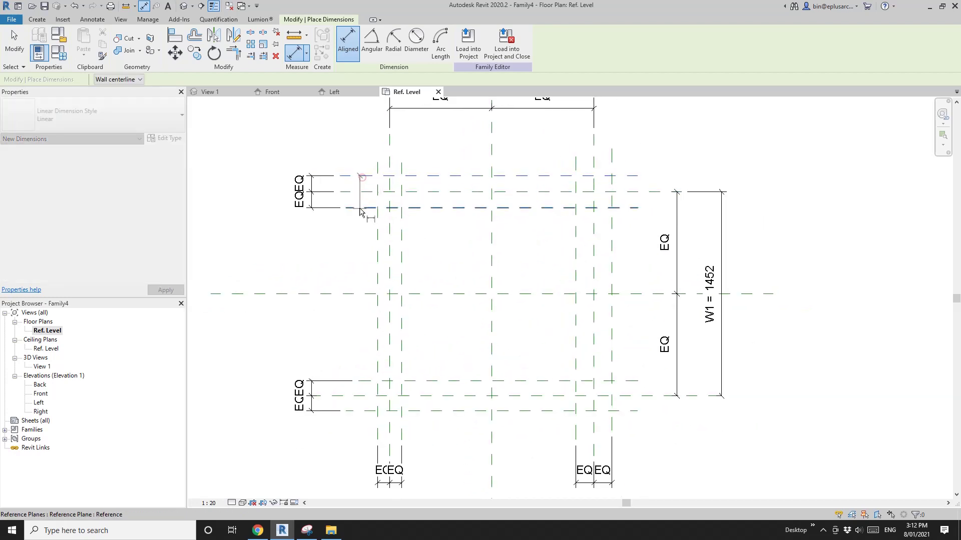
pyautogui.click(264, 206)
pyautogui.click(402, 166)
pyautogui.click(421, 140)
# Step: Add overall dimensions between the two flanking planes of the lower horizontal group and of the right vertical group
pyautogui.scroll(-2, 429, 176)
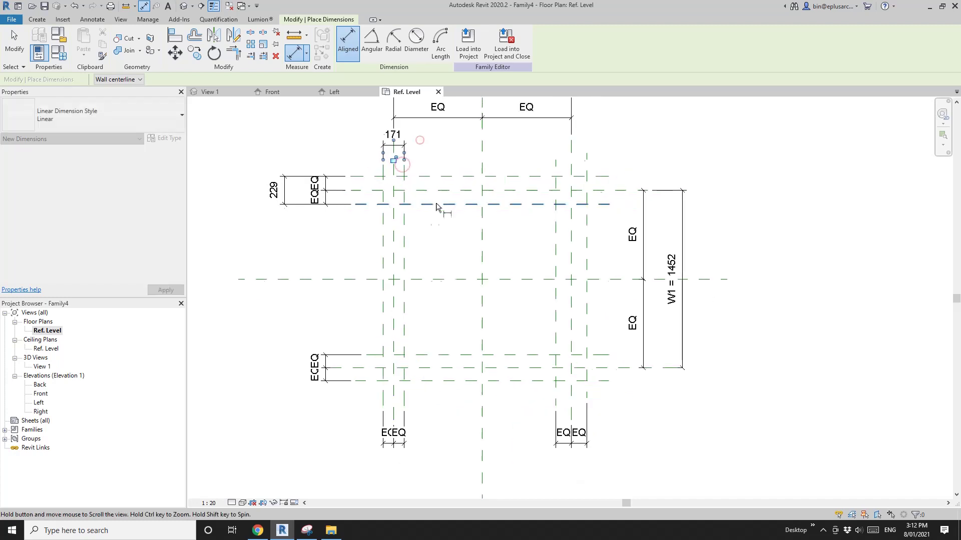
pyautogui.moveTo(435, 204); pyautogui.dragTo(410, 222, button='middle')
pyautogui.moveTo(374, 328); pyautogui.dragTo(369, 299, button='middle')
pyautogui.click(350, 323)
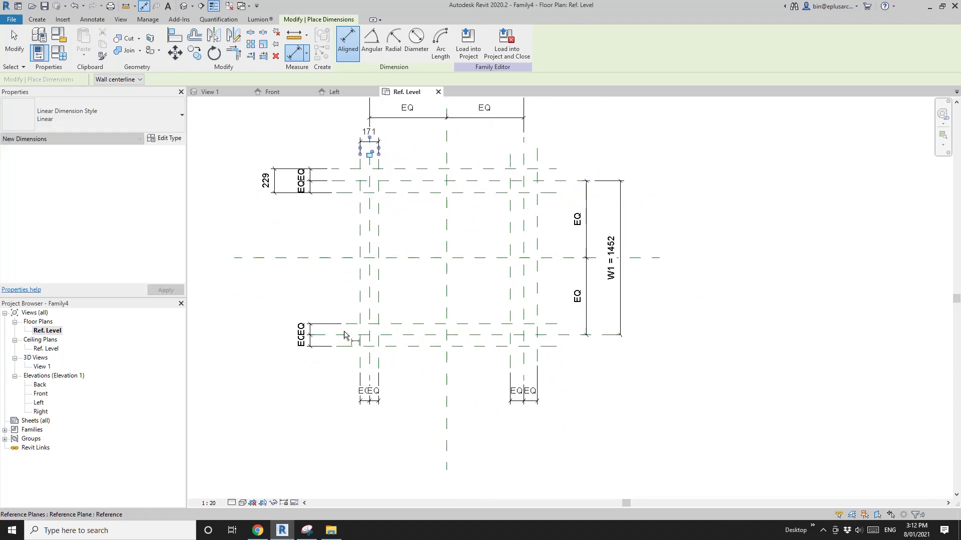
pyautogui.click(347, 347)
pyautogui.click(269, 351)
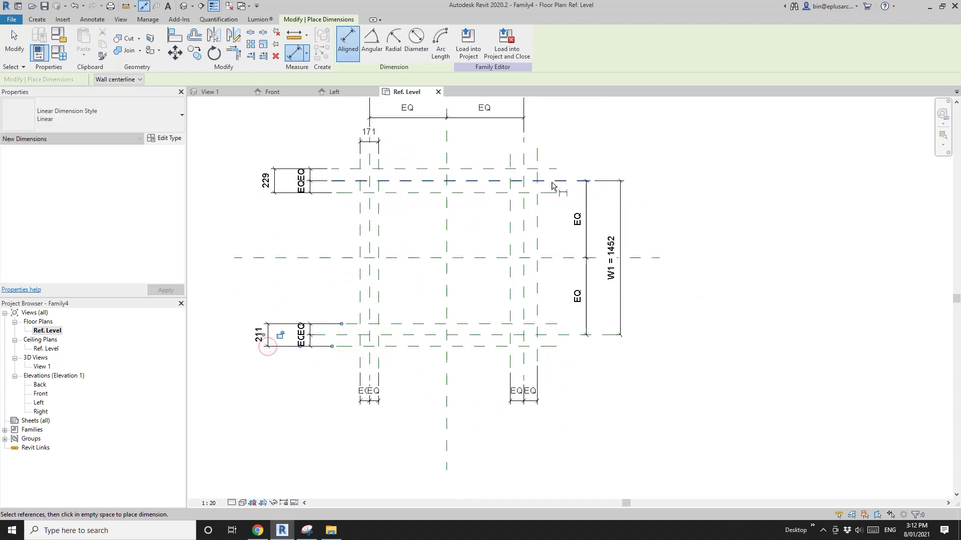
pyautogui.click(535, 157)
pyautogui.click(510, 157)
pyautogui.click(509, 135)
pyautogui.press('Escape')
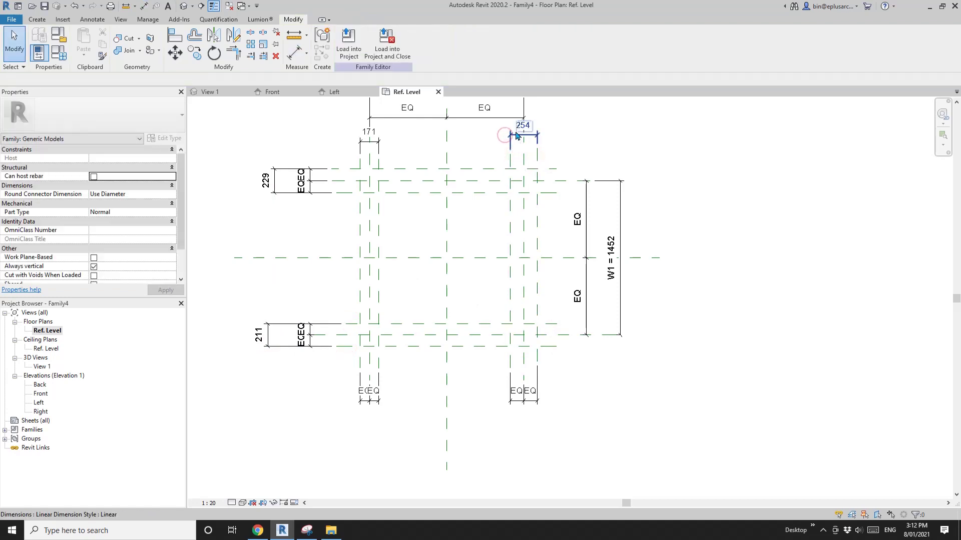
# Step: Label all four overall flanking-plane dimensions with a new family type parameter named CW, grouped under Dimensions
pyautogui.click(515, 135)
pyautogui.keyDown('ctrl'); pyautogui.click(380, 140); pyautogui.keyUp('ctrl')
pyautogui.keyDown('ctrl'); pyautogui.click(275, 181); pyautogui.keyUp('ctrl')
pyautogui.keyDown('ctrl'); pyautogui.click(260, 336); pyautogui.keyUp('ctrl')
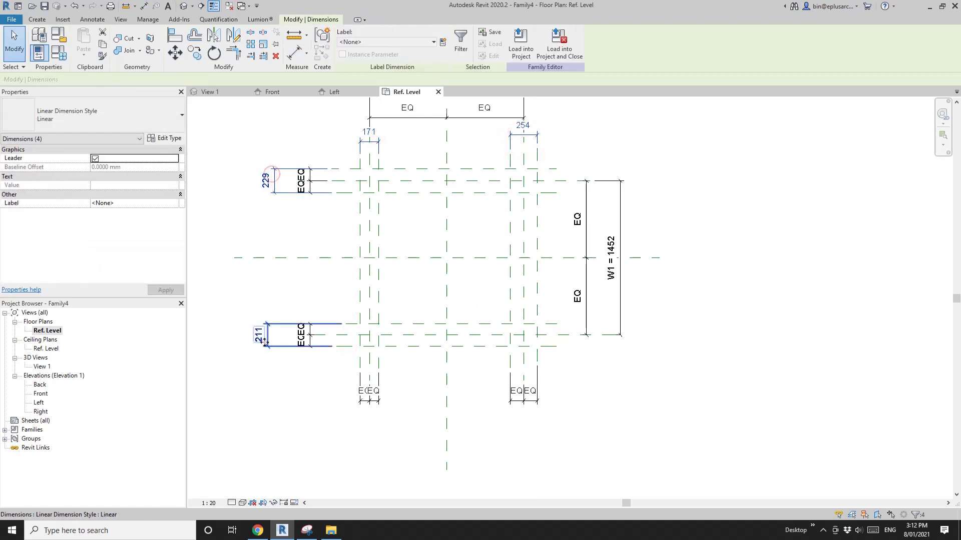
pyautogui.moveTo(362, 253); pyautogui.dragTo(360, 272, button='middle')
pyautogui.click(443, 48)
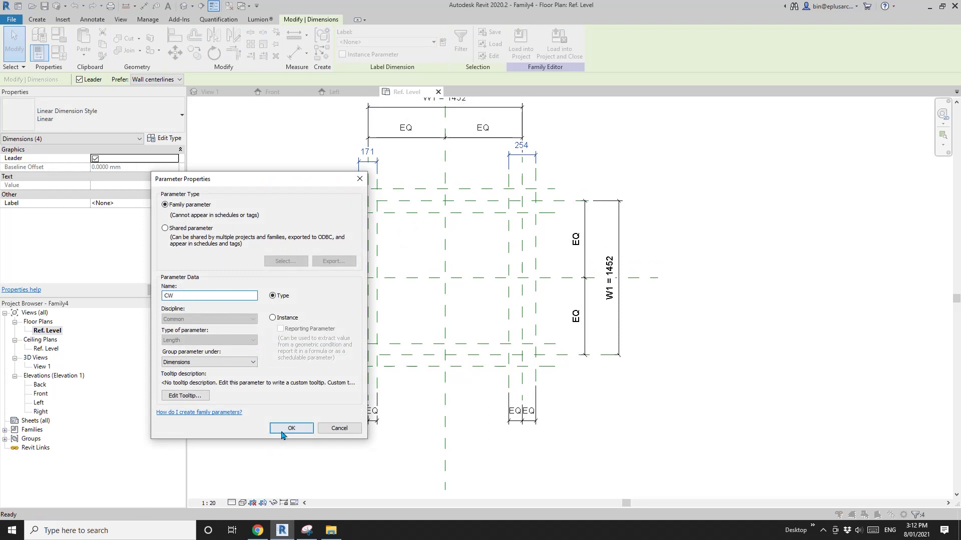
pyautogui.click(291, 428)
pyautogui.click(448, 247)
# Step: Open the Front elevation and delete the existing arch reference arc that spans the outer planes
pyautogui.scroll(2, 448, 247)
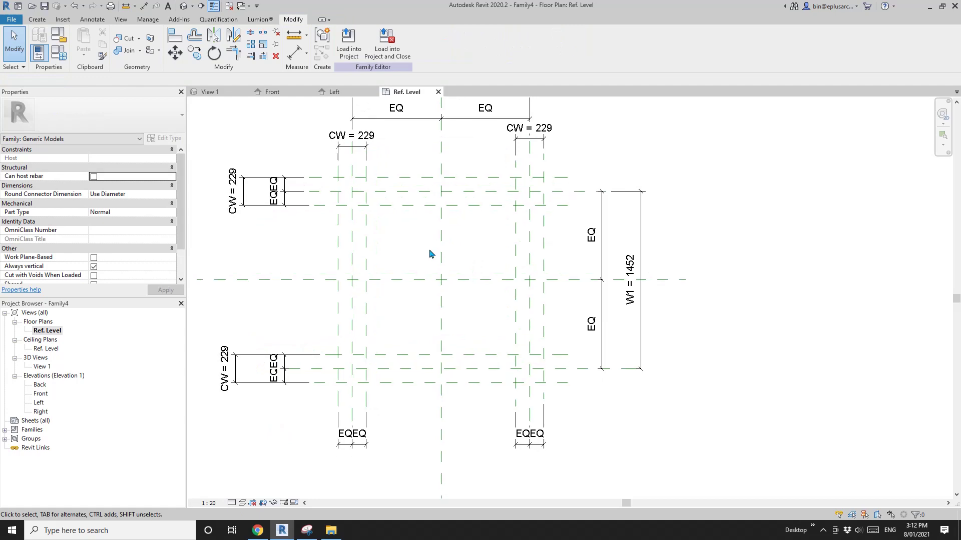
pyautogui.doubleClick(40, 395)
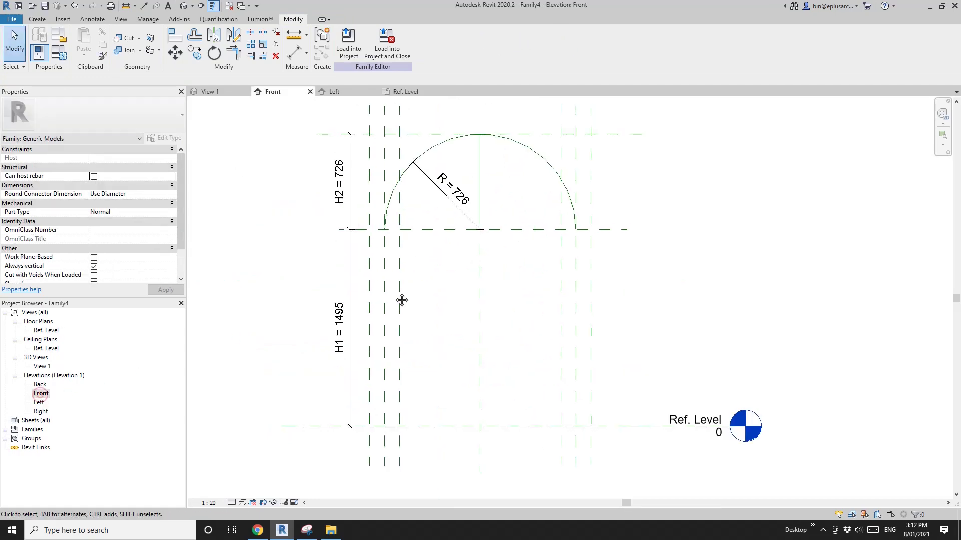
pyautogui.scroll(3, 395, 203)
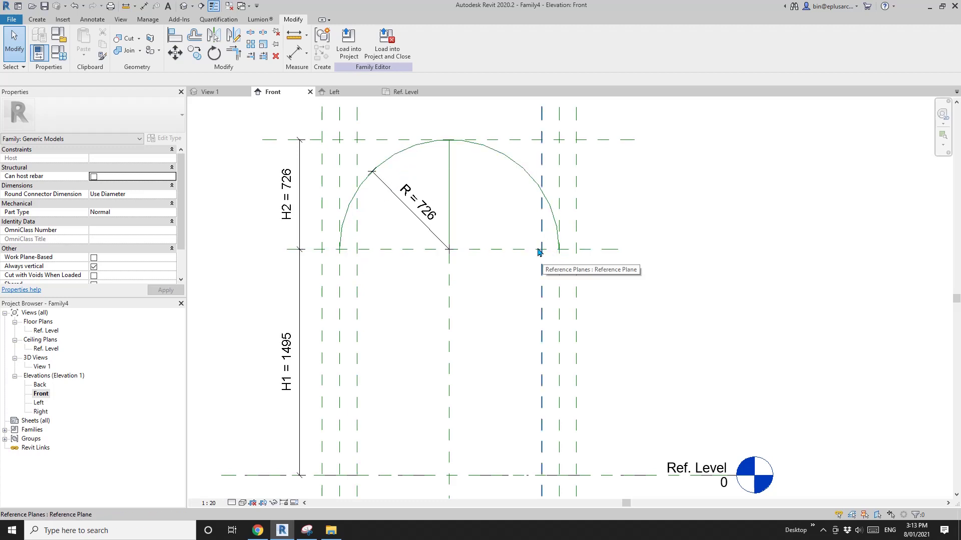
pyautogui.scroll(-1, 390, 142)
pyautogui.scroll(1, 398, 172)
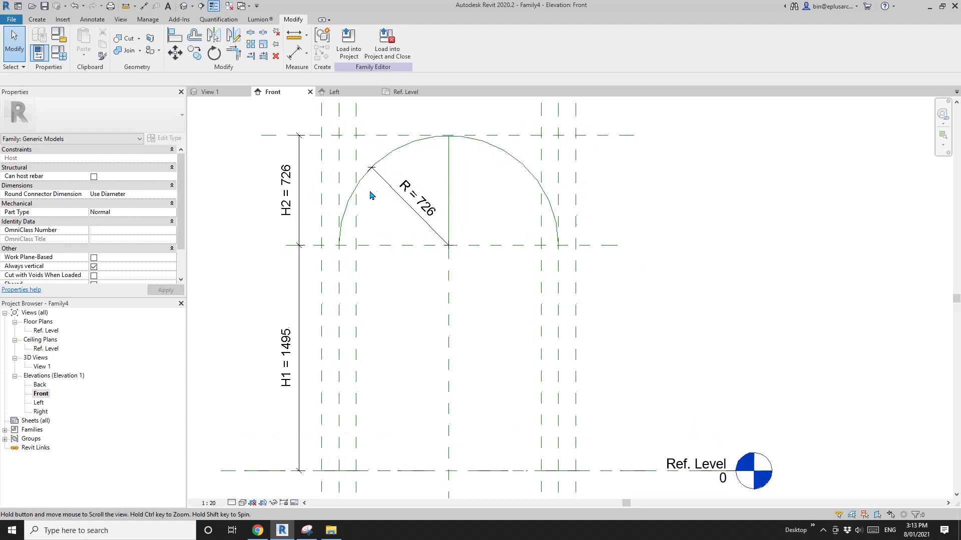
pyautogui.click(389, 161)
pyautogui.press('Delete')
# Step: Draw a semicircular reference-line arc of about 612 mm radius between the inner vertical planes at the springing level, keeping its radius dimension permanent
pyautogui.scroll(2, 400, 197)
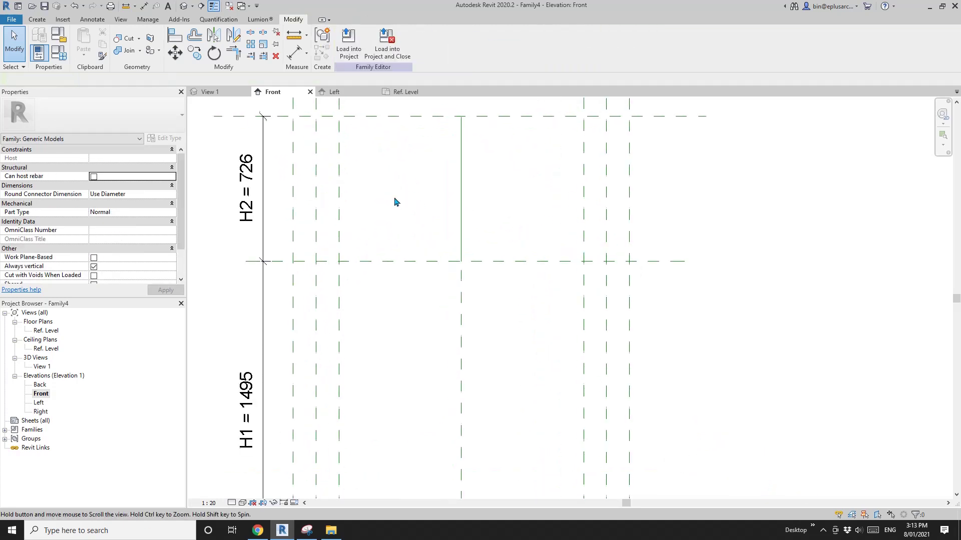
pyautogui.click(37, 19)
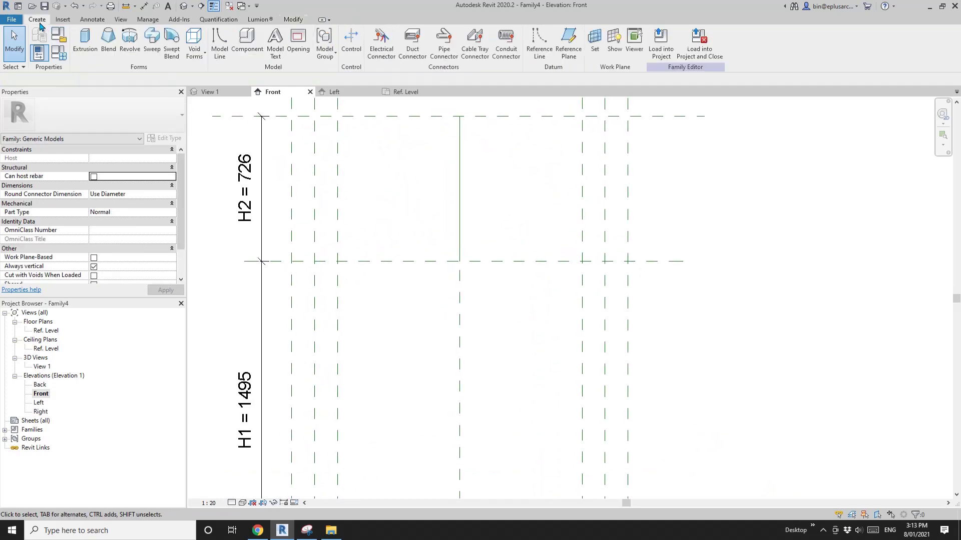
pyautogui.click(547, 45)
pyautogui.click(344, 48)
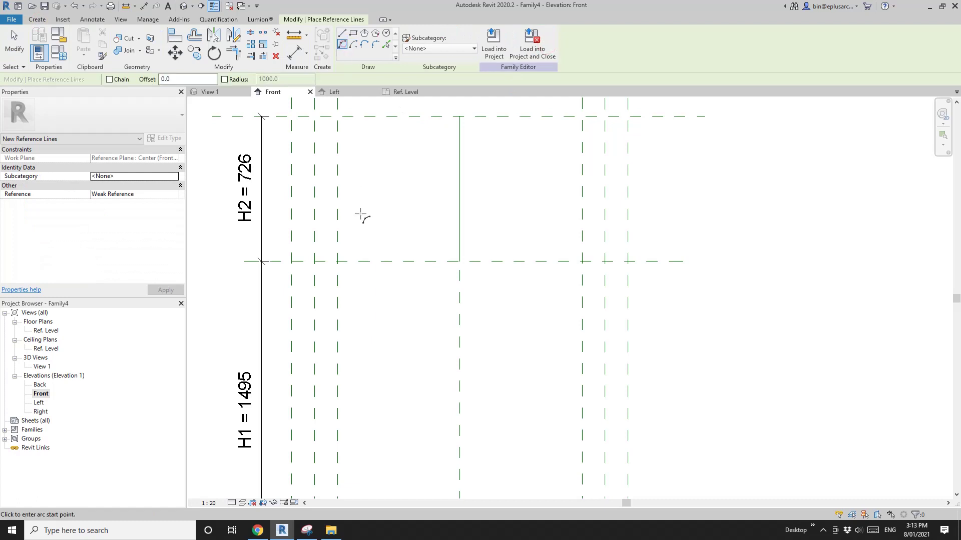
pyautogui.click(338, 261)
pyautogui.click(582, 262)
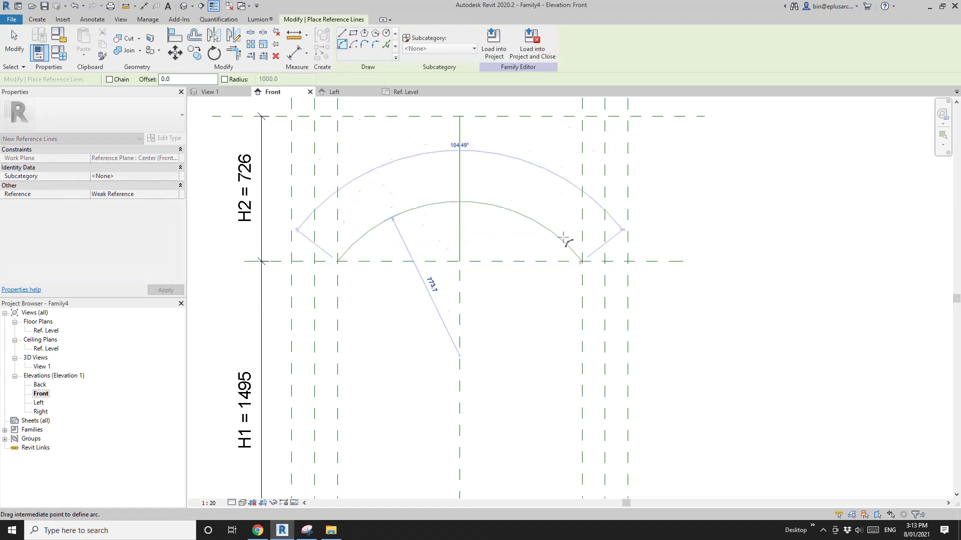
pyautogui.click(505, 145)
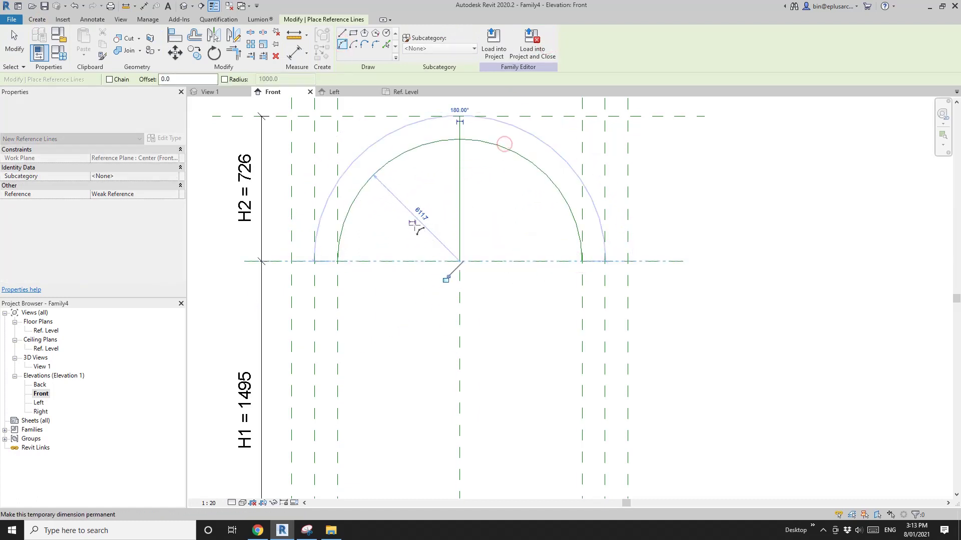
pyautogui.press('Escape')
pyautogui.moveTo(440, 225); pyautogui.dragTo(464, 225, button='middle')
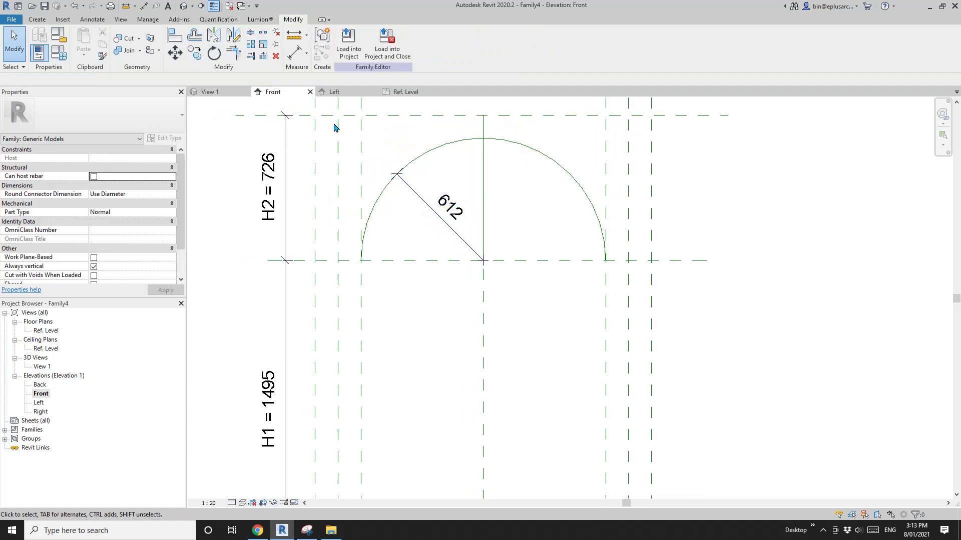
pyautogui.moveTo(330, 175); pyautogui.dragTo(345, 189, button='middle')
pyautogui.moveTo(386, 233); pyautogui.dragTo(466, 267, button='middle')
pyautogui.click(440, 247)
pyautogui.press('Escape')
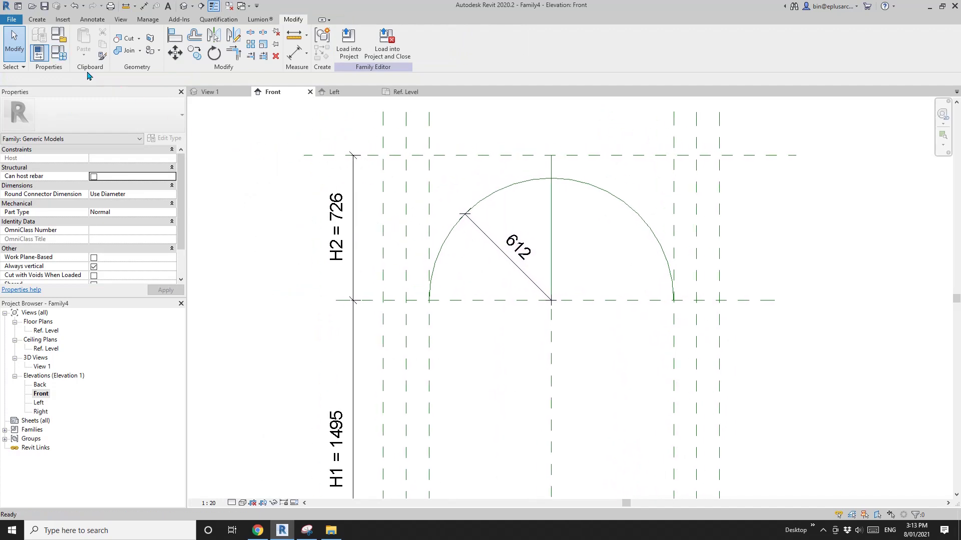
# Step: Set the formula of family parameter R to W1 / 2 - (CW / 2) and apply it
pyautogui.click(60, 54)
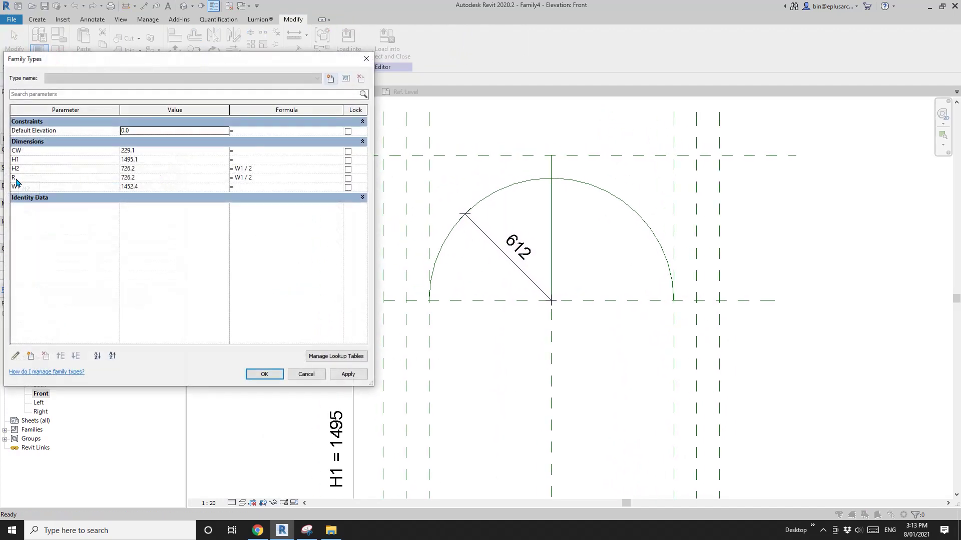
pyautogui.click(245, 178)
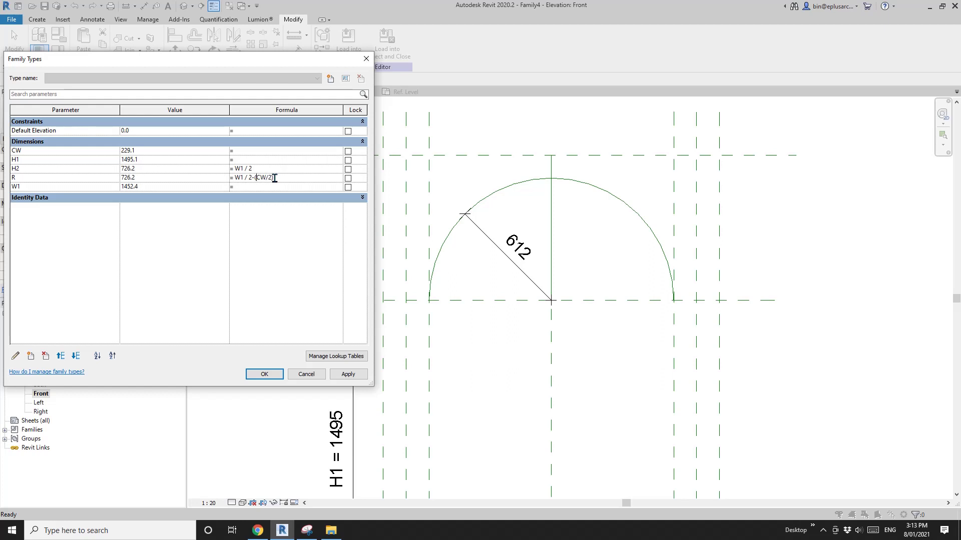
pyautogui.click(282, 232)
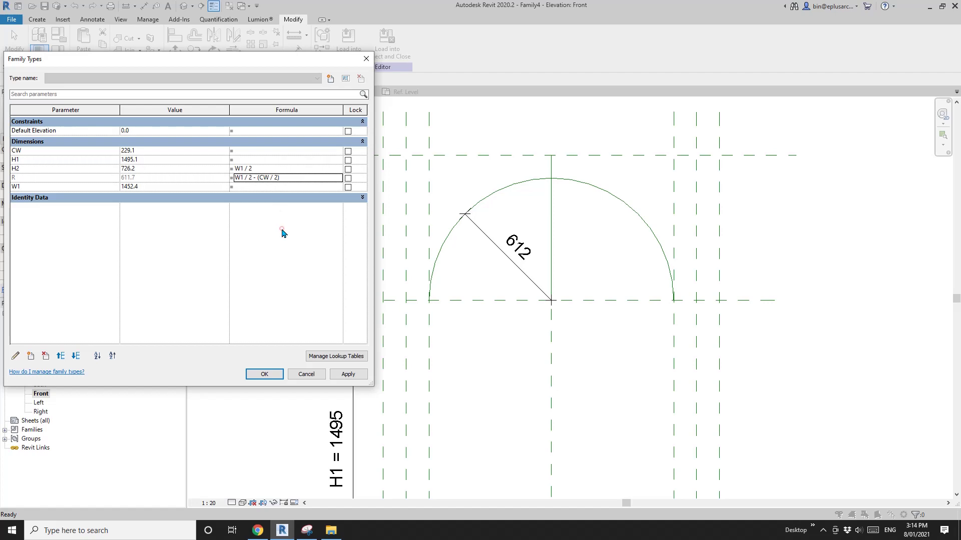
pyautogui.click(348, 375)
pyautogui.click(264, 375)
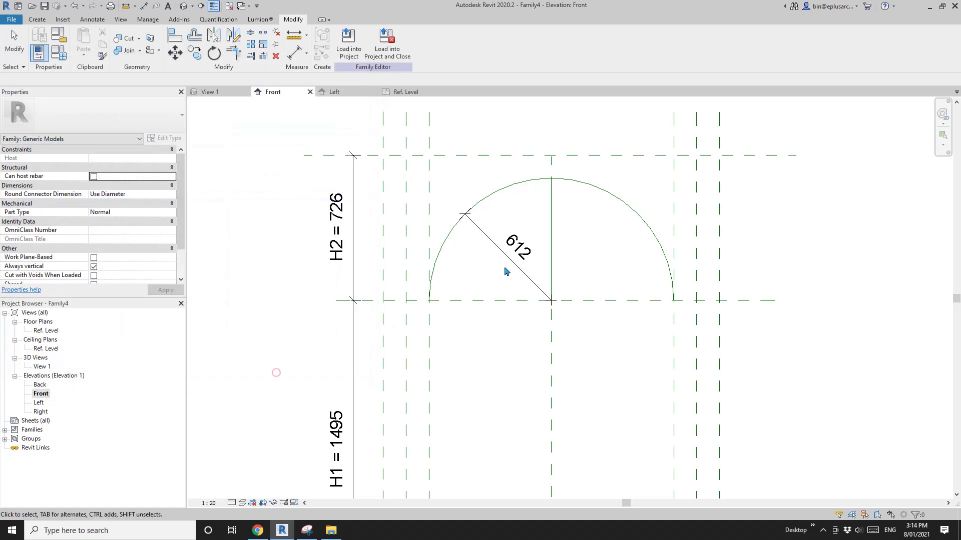
# Step: Label the new arc's radius dimension with the parameter R
pyautogui.click(505, 257)
pyautogui.click(400, 42)
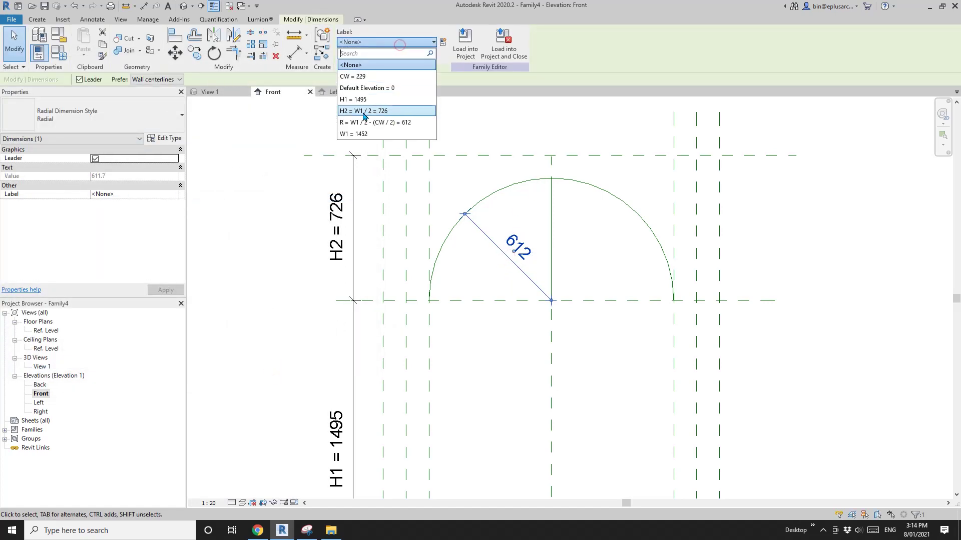
pyautogui.click(362, 122)
pyautogui.scroll(-2, 503, 250)
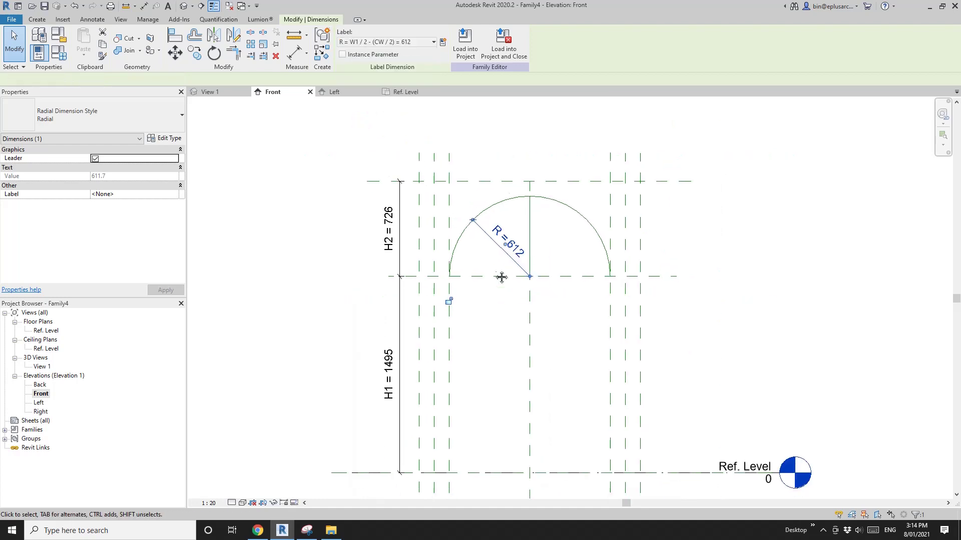
pyautogui.press('Escape')
pyautogui.scroll(1, 532, 227)
pyautogui.moveTo(531, 227); pyautogui.dragTo(525, 228, button='middle')
pyautogui.scroll(-2, 480, 175)
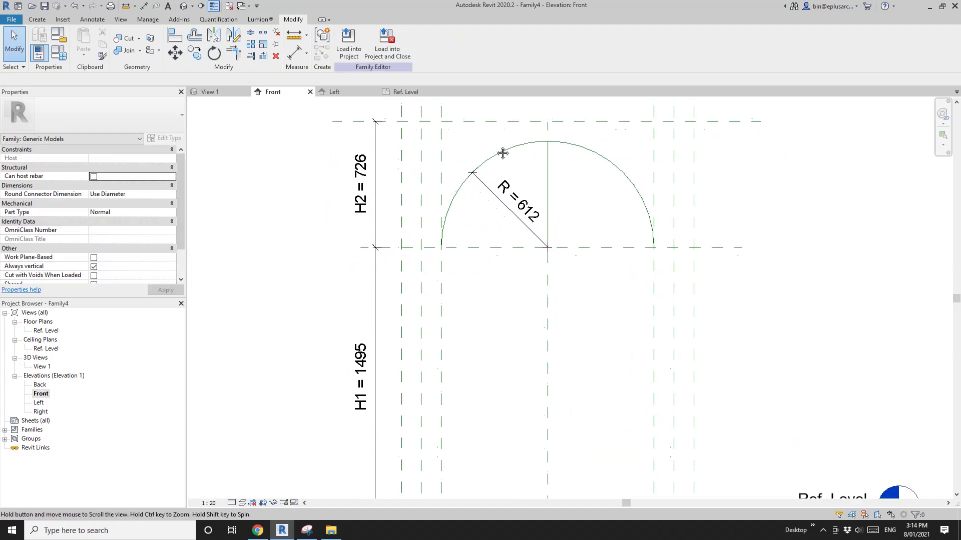
# Step: Relabel the vertical dimension between the springing plane and the top plane from H2 to the parameter R
pyautogui.scroll(2, 494, 168)
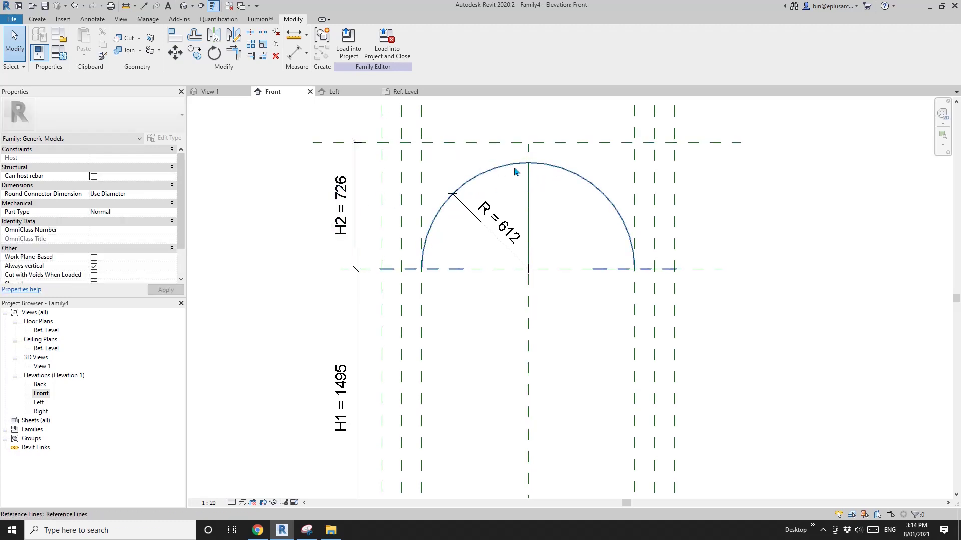
pyautogui.click(341, 193)
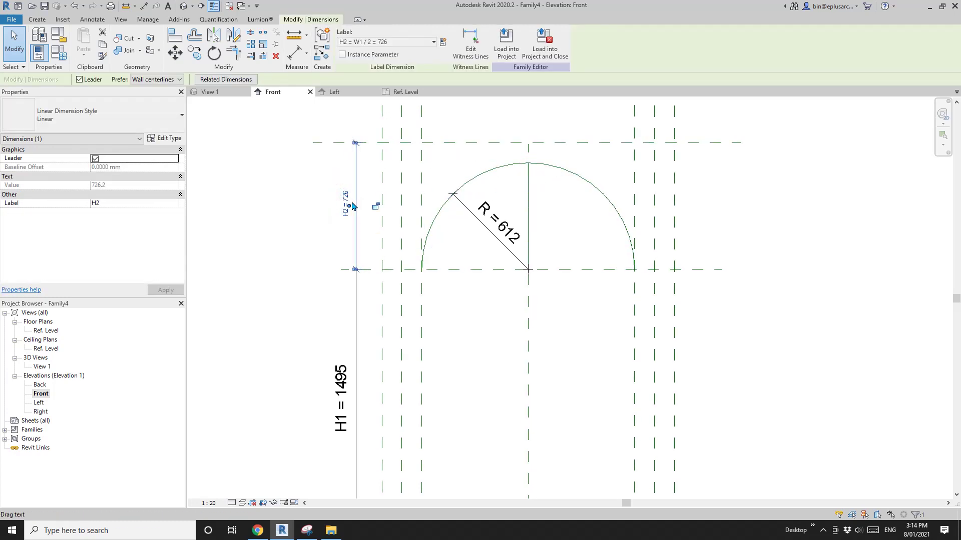
pyautogui.click(411, 41)
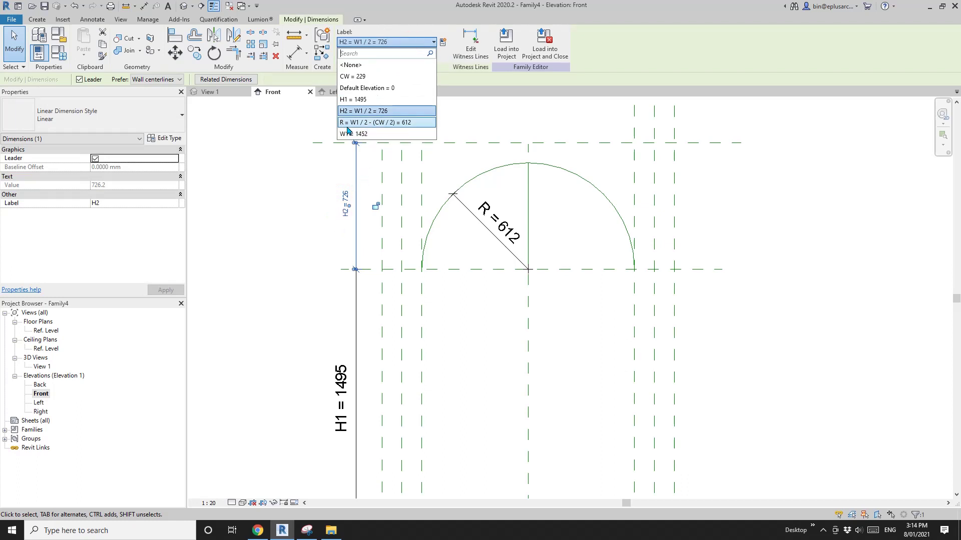
pyautogui.click(367, 122)
pyautogui.click(553, 185)
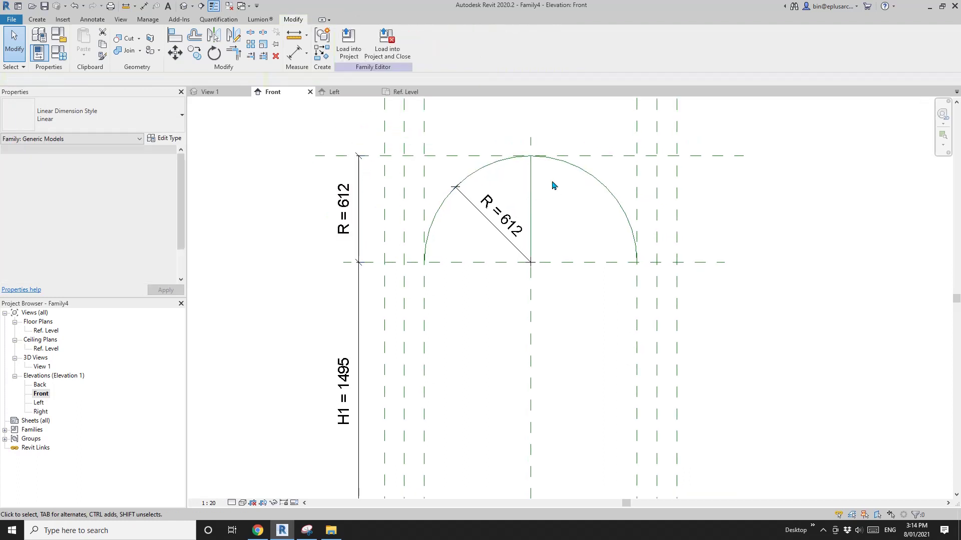
pyautogui.moveTo(431, 195); pyautogui.dragTo(471, 191, button='middle')
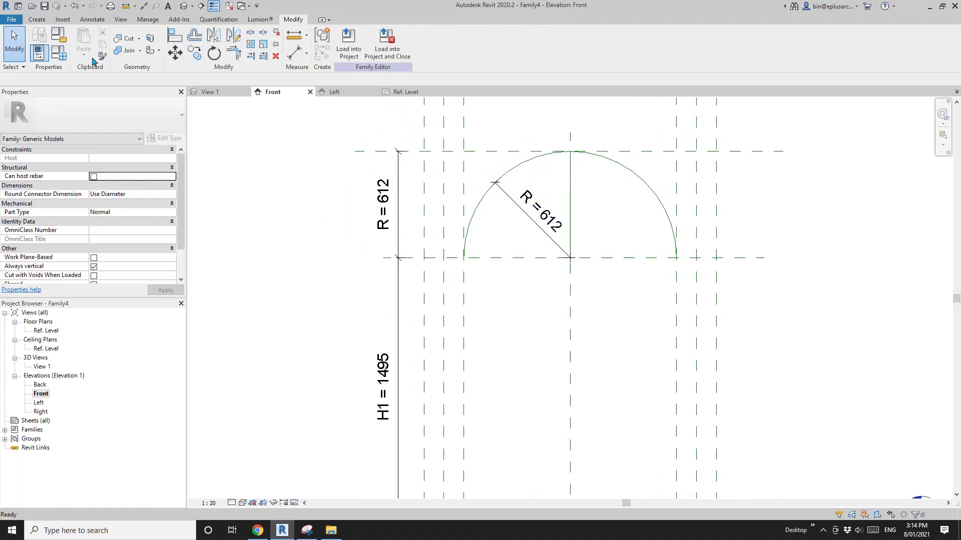
# Step: Delete the parameter H2 from the family types and confirm the deletion
pyautogui.click(59, 55)
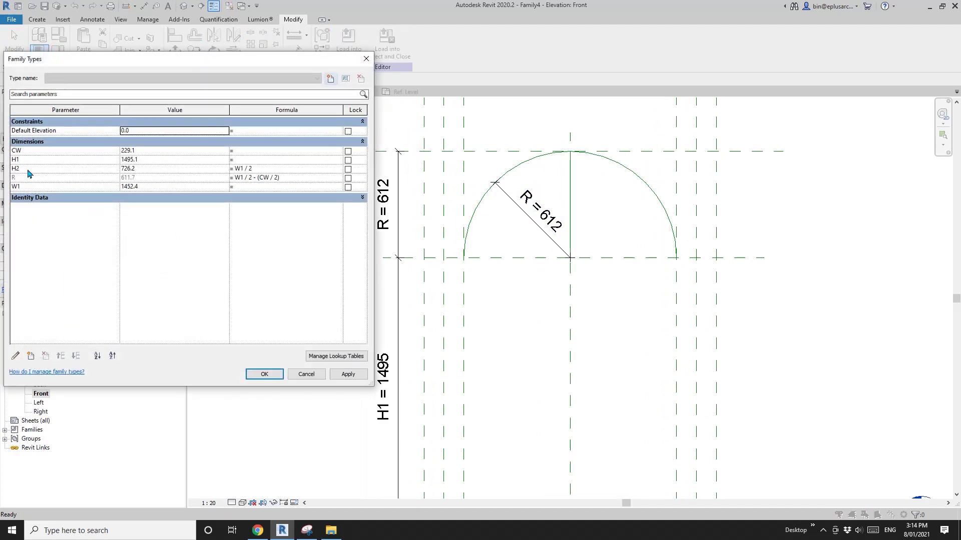
pyautogui.click(45, 167)
pyautogui.click(45, 355)
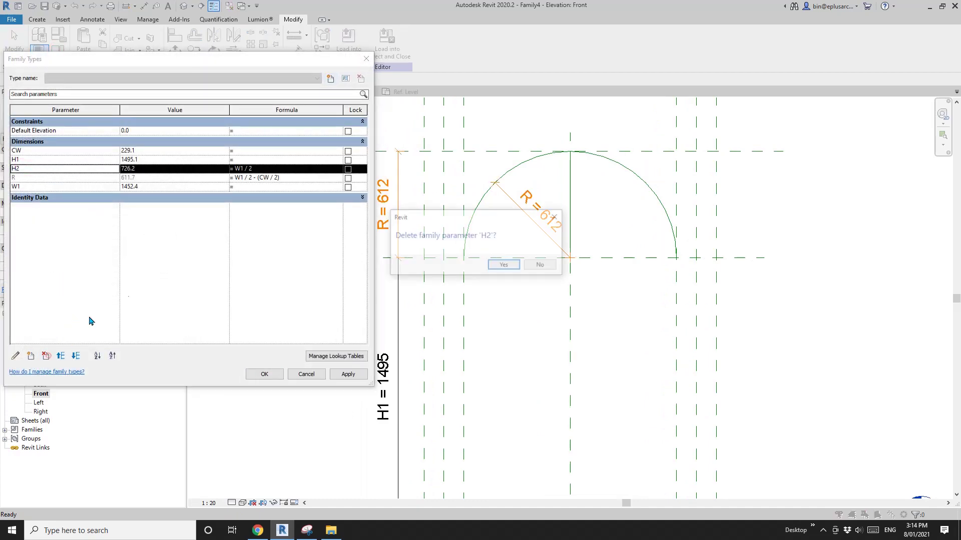
pyautogui.click(496, 265)
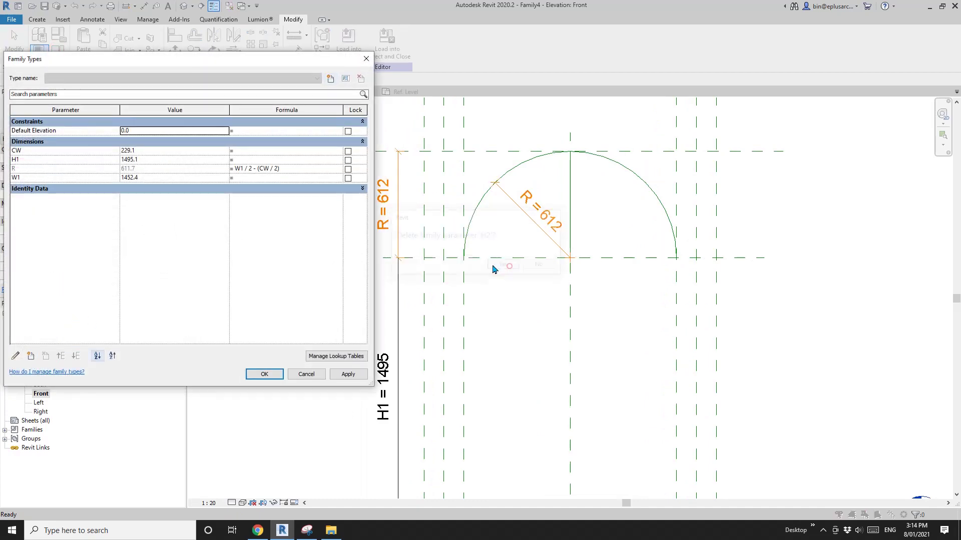
pyautogui.click(271, 375)
pyautogui.moveTo(533, 278); pyautogui.dragTo(495, 266, button='middle')
pyautogui.scroll(-1, 496, 266)
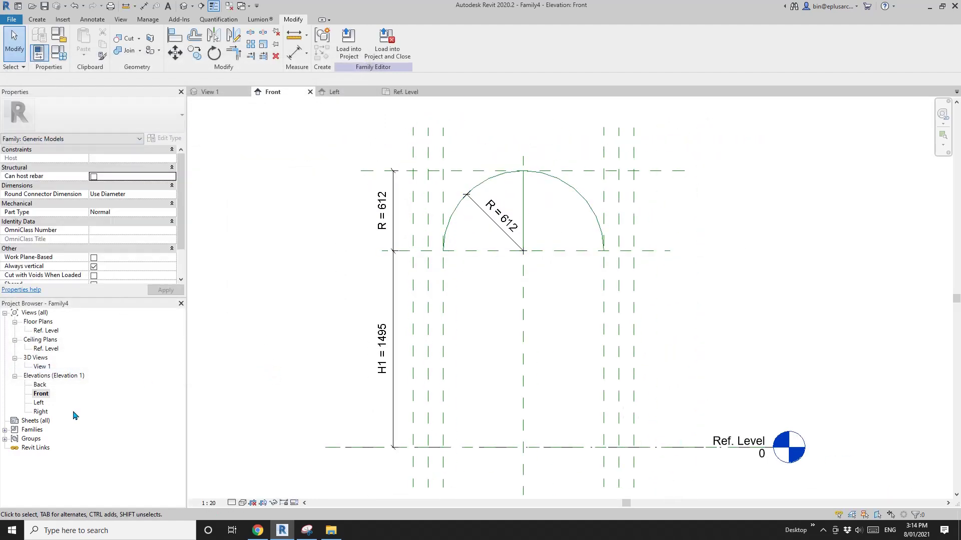
# Step: Open the Left elevation and delete the existing off-centre reference arc
pyautogui.doubleClick(39, 403)
pyautogui.scroll(3, 443, 236)
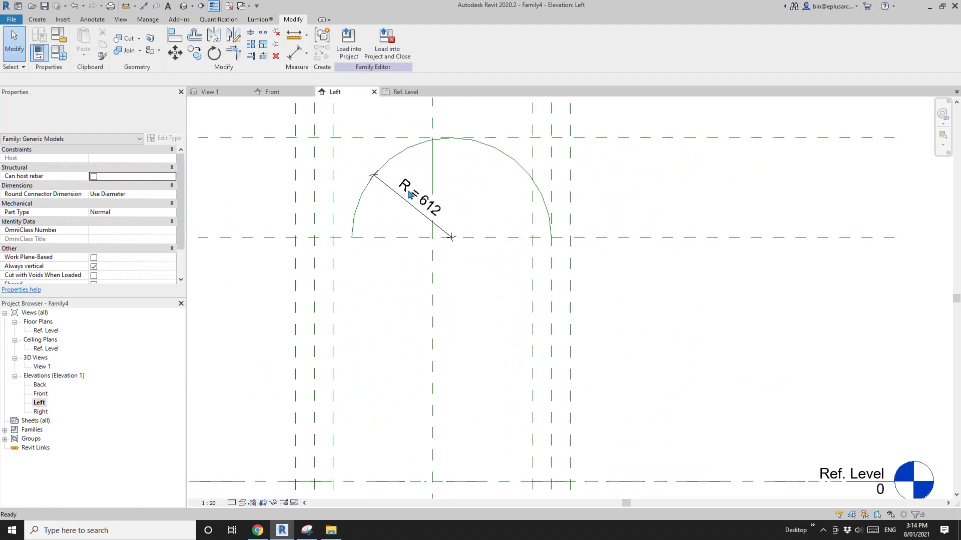
pyautogui.click(400, 160)
pyautogui.press('Delete')
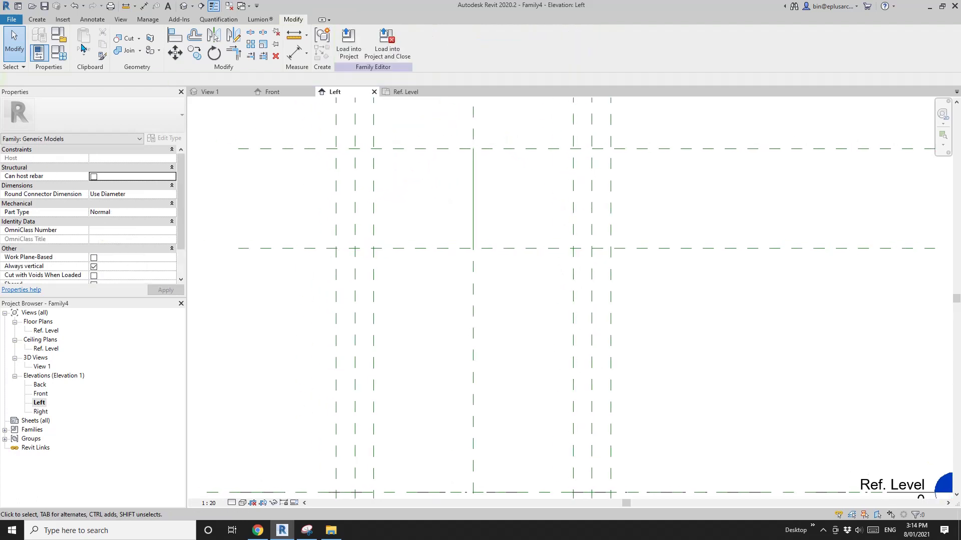
# Step: Draw a semicircular reference-line arc of about 612 mm radius between the inner vertical planes at the springing level
pyautogui.click(37, 20)
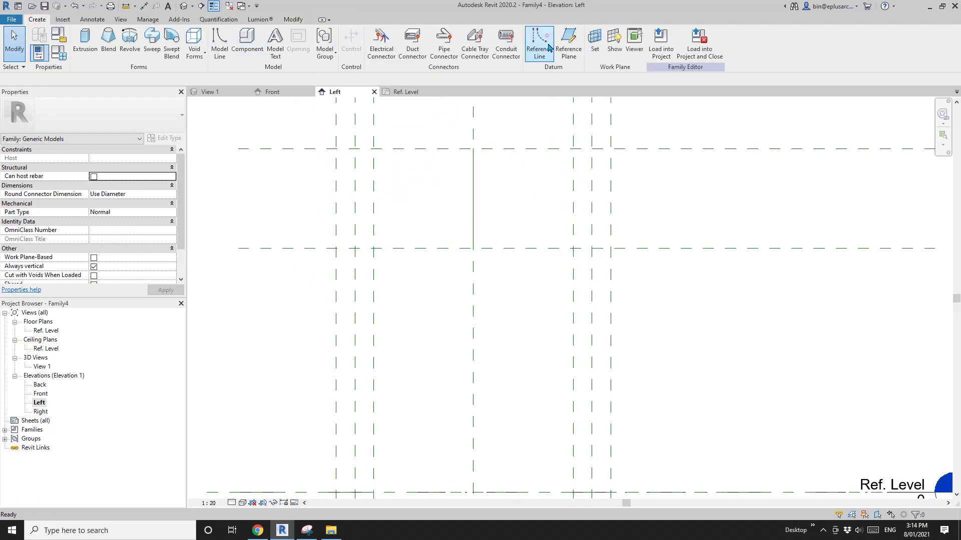
pyautogui.click(543, 41)
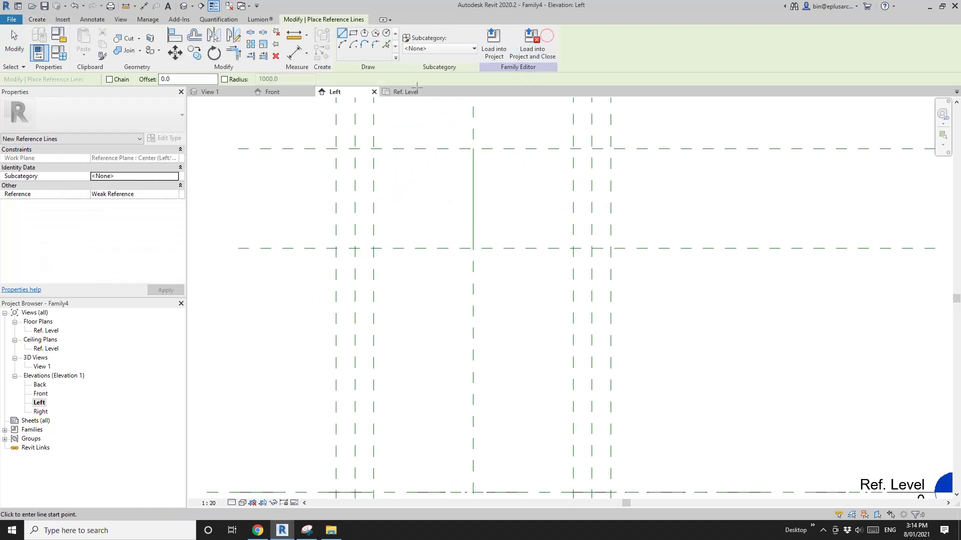
pyautogui.click(357, 47)
pyautogui.click(374, 248)
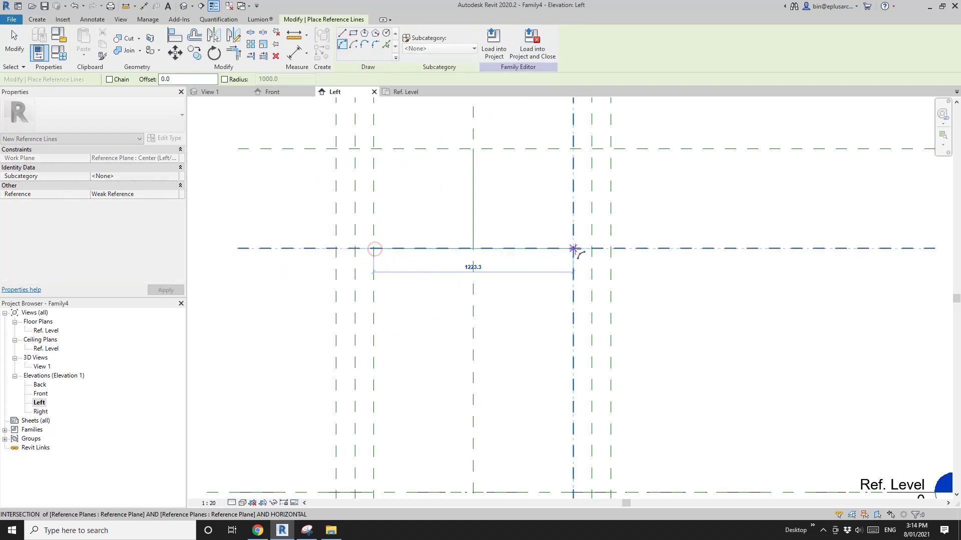
pyautogui.click(573, 249)
pyautogui.click(487, 150)
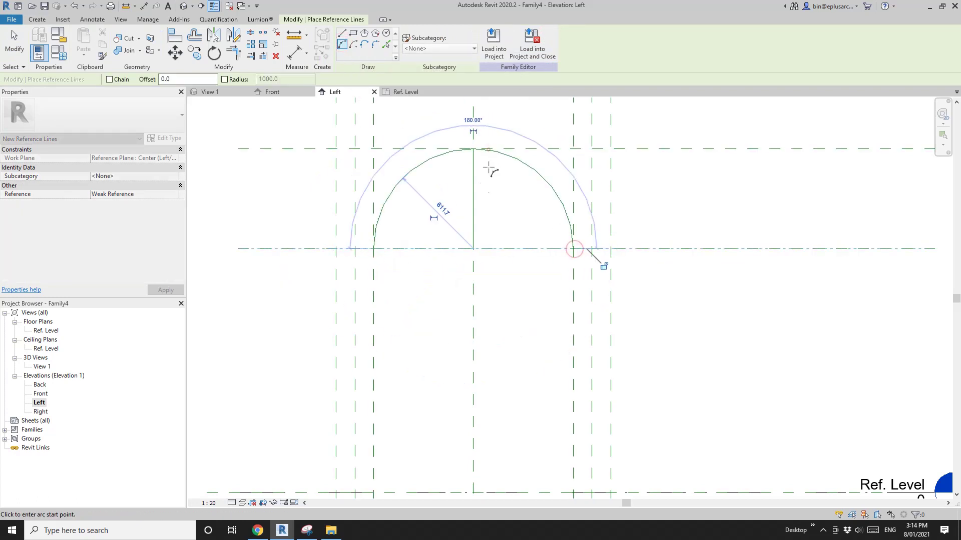
pyautogui.press('Escape')
pyautogui.press('Escape')
# Step: Make the new arc's radius dimension in the Left elevation permanent and label it with the parameter R
pyautogui.click(441, 223)
pyautogui.click(385, 41)
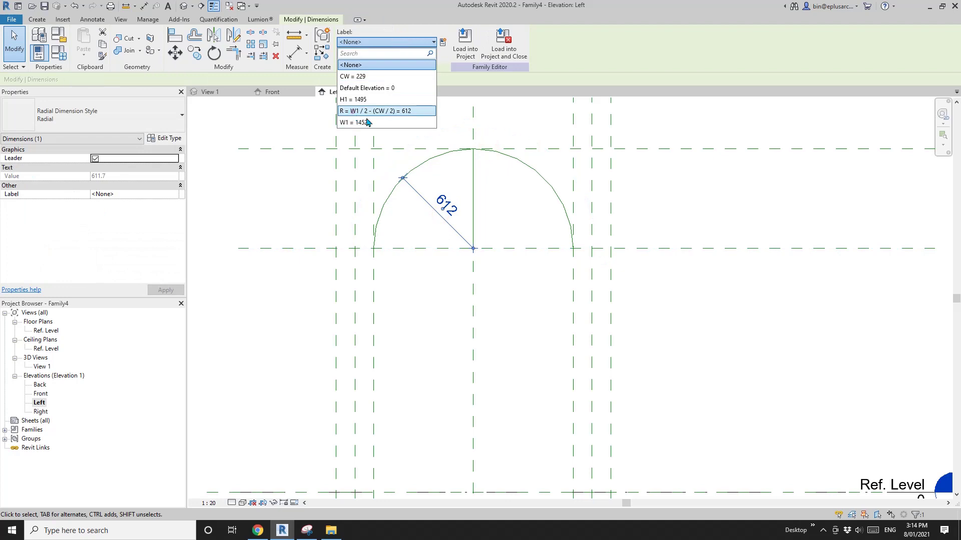
pyautogui.click(352, 111)
pyautogui.press('Escape')
pyautogui.scroll(-2, 519, 200)
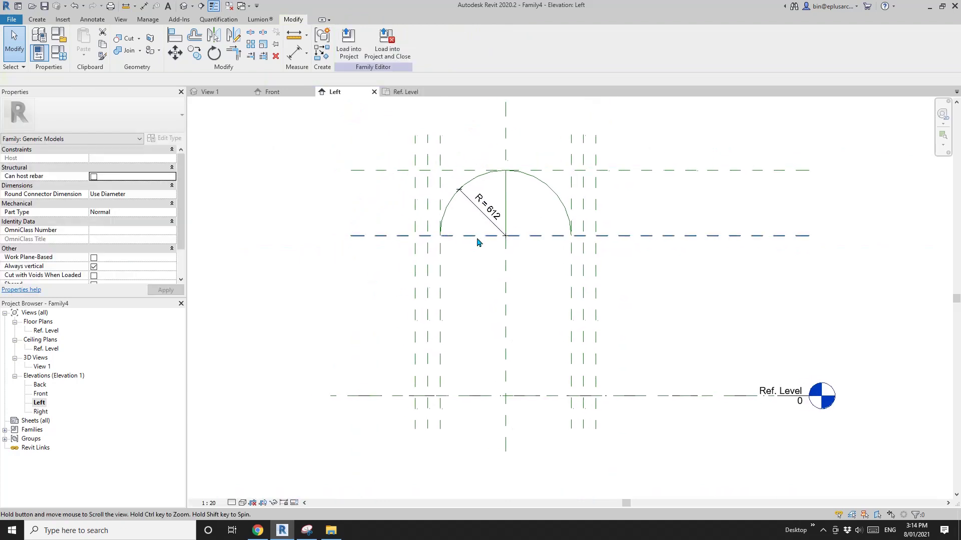
# Step: Flex the family by applying a W1 value of 1200, followed by 2100
pyautogui.click(57, 59)
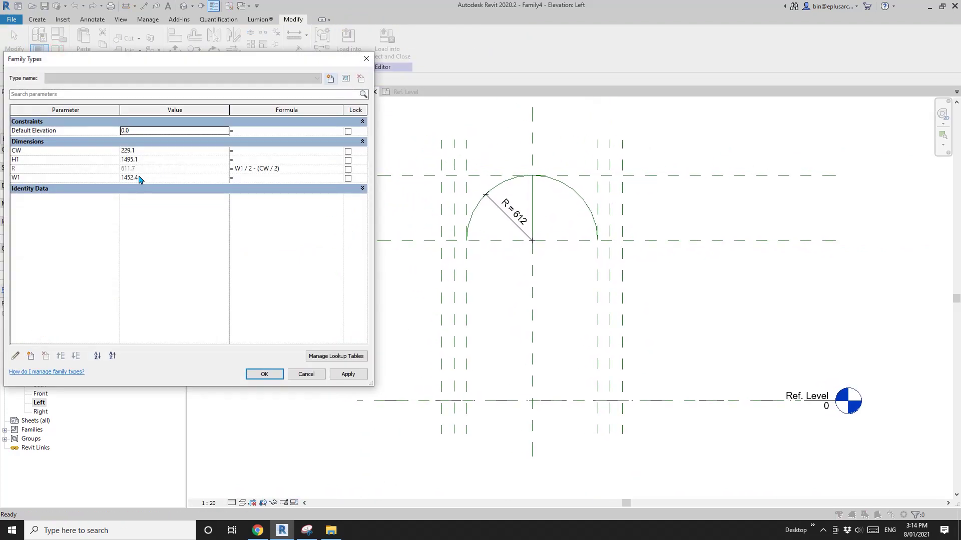
pyautogui.click(145, 180)
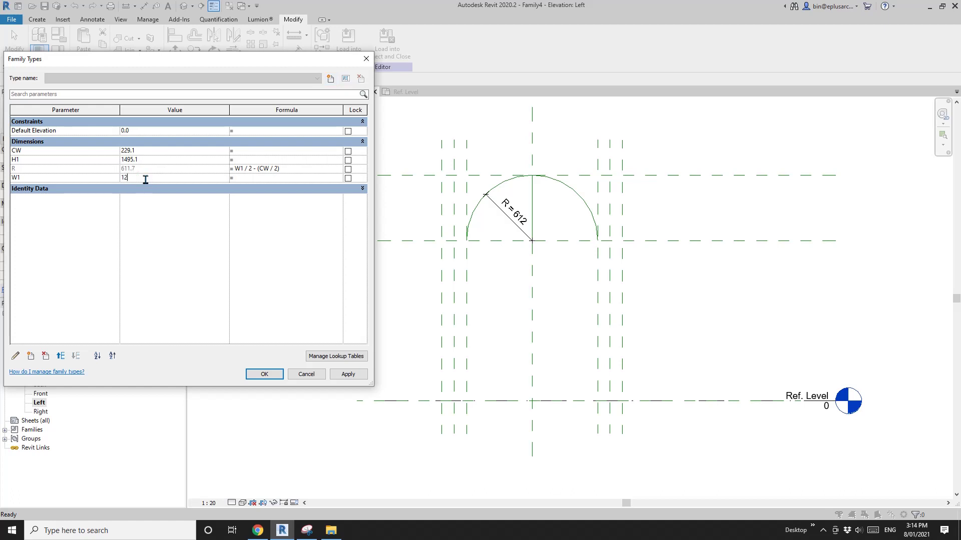
pyautogui.click(345, 379)
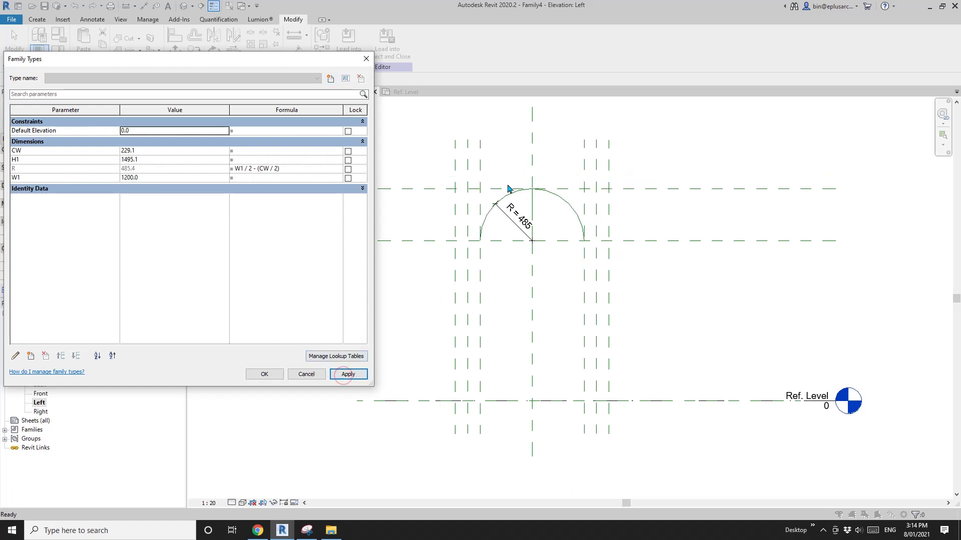
pyautogui.click(184, 178)
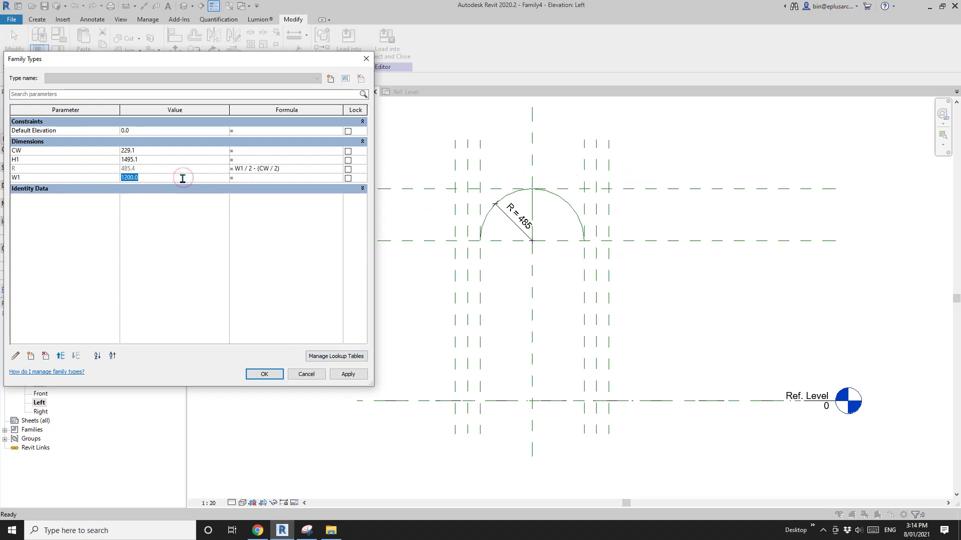
pyautogui.write('21')
pyautogui.click(344, 379)
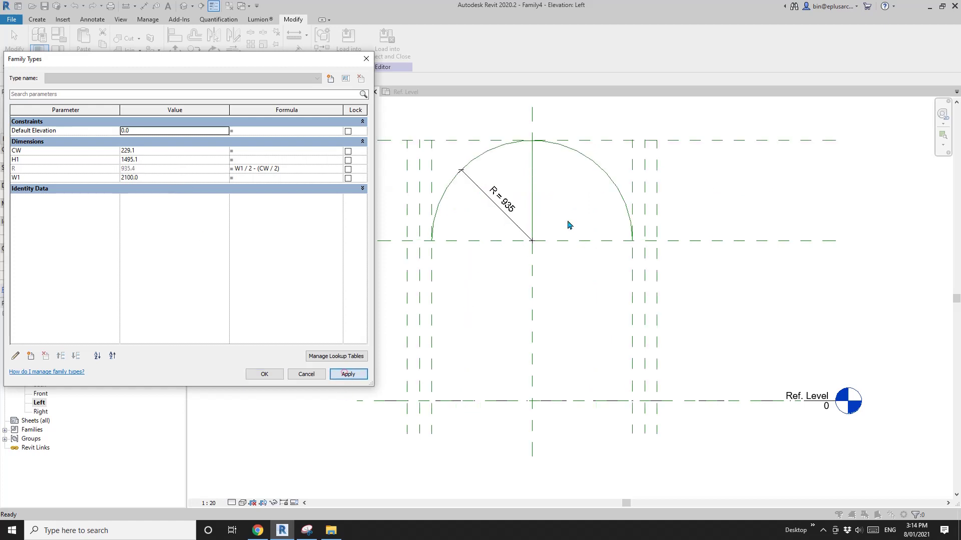
# Step: Flex the column width by applying a CW value of 150, followed by 300, and accept the family types
pyautogui.click(154, 153)
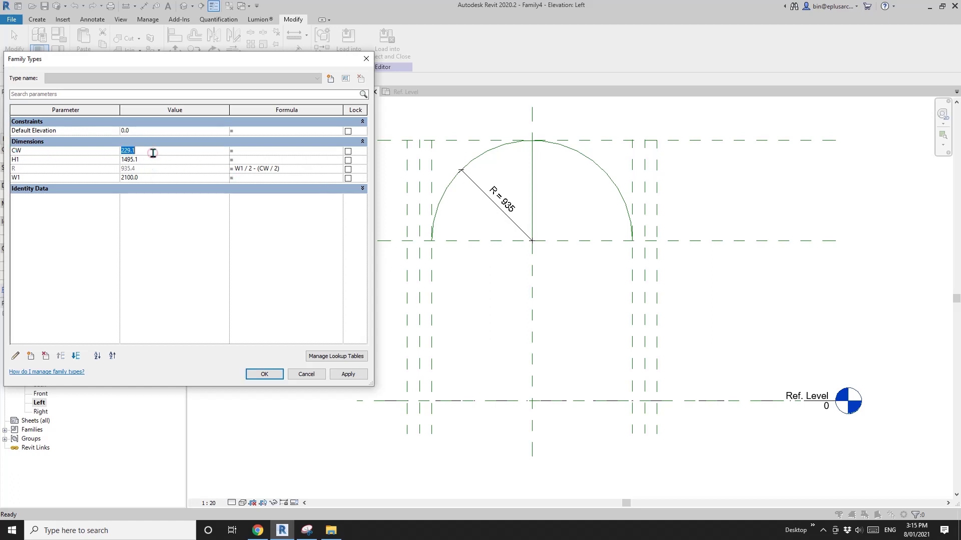
pyautogui.write('150')
pyautogui.click(350, 374)
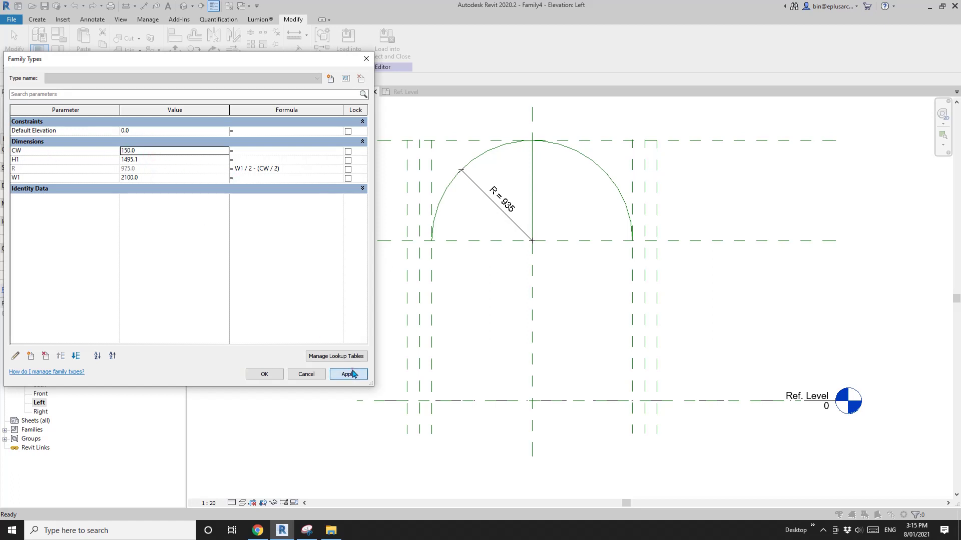
pyautogui.click(167, 152)
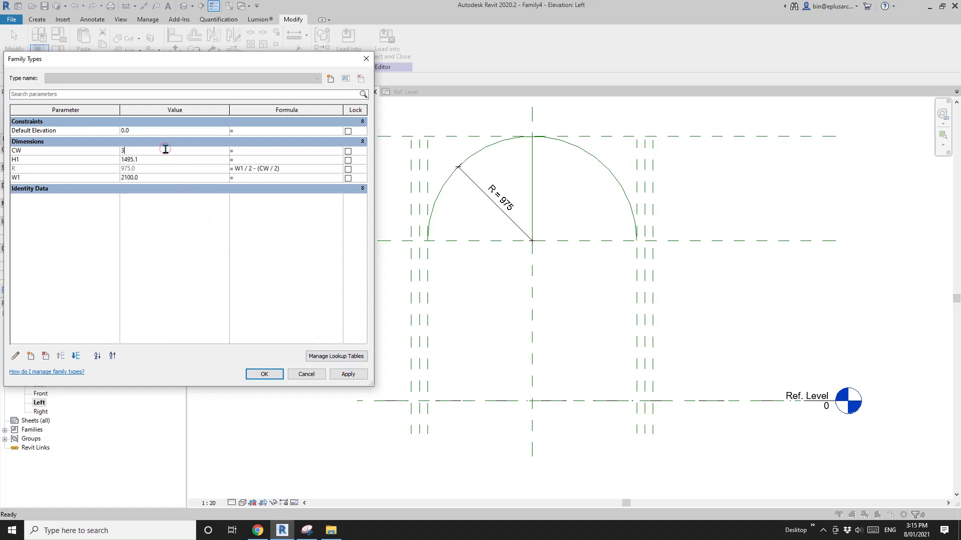
pyautogui.click(349, 375)
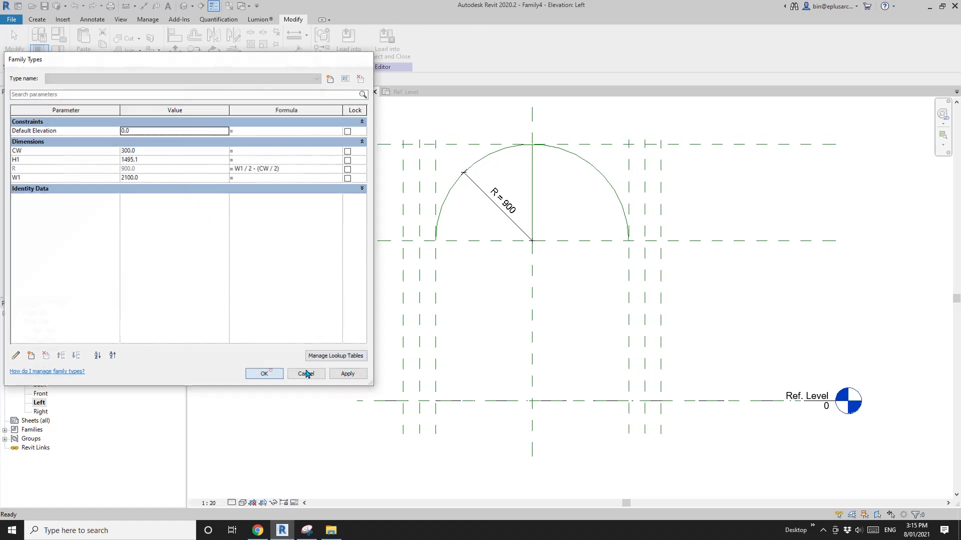
pyautogui.click(265, 374)
# Step: In the Ref. Level floor plan, sketch a 2100 mm square extrusion profile along the column centre planes and lock its sides to them
pyautogui.doubleClick(54, 331)
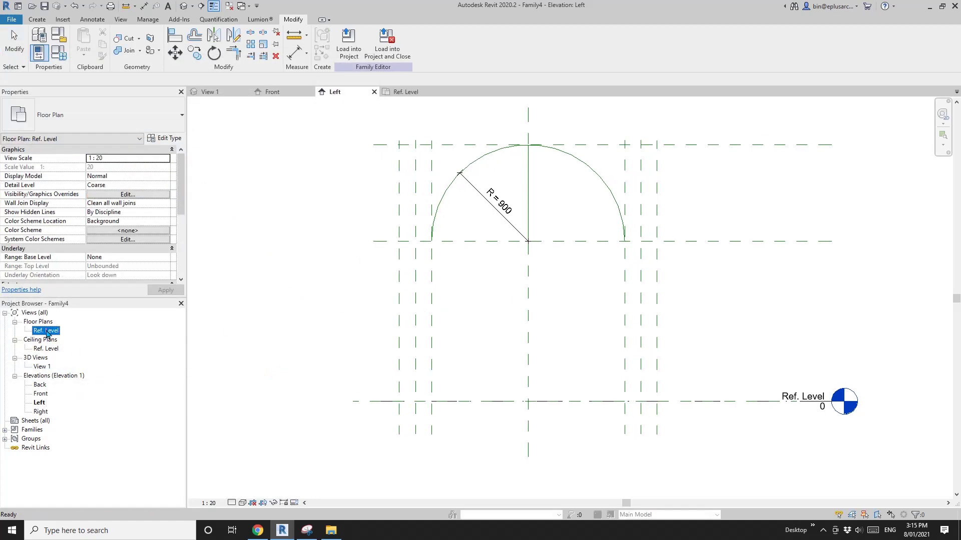
pyautogui.scroll(-1, 468, 334)
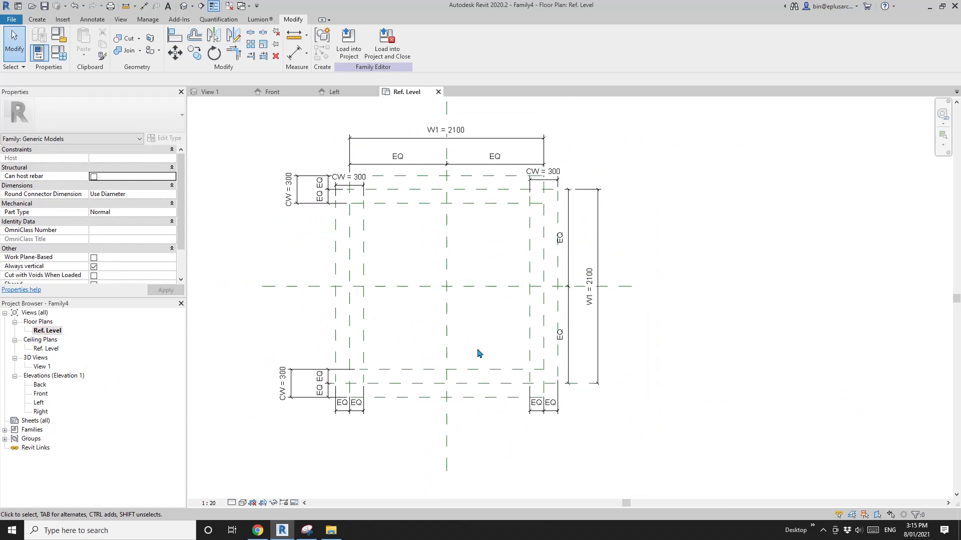
pyautogui.moveTo(471, 353); pyautogui.dragTo(492, 350, button='middle')
pyautogui.scroll(1, 481, 350)
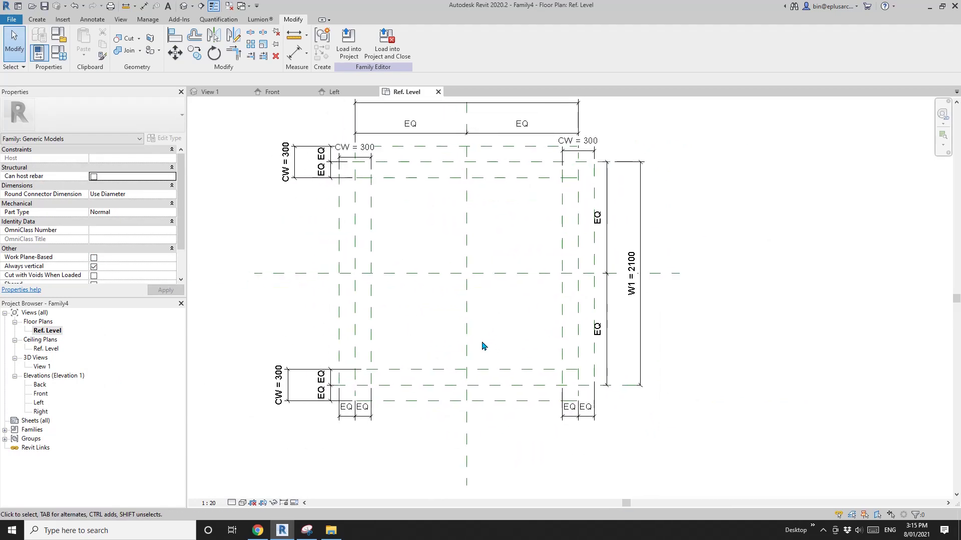
pyautogui.scroll(-1, 483, 343)
pyautogui.scroll(1, 489, 344)
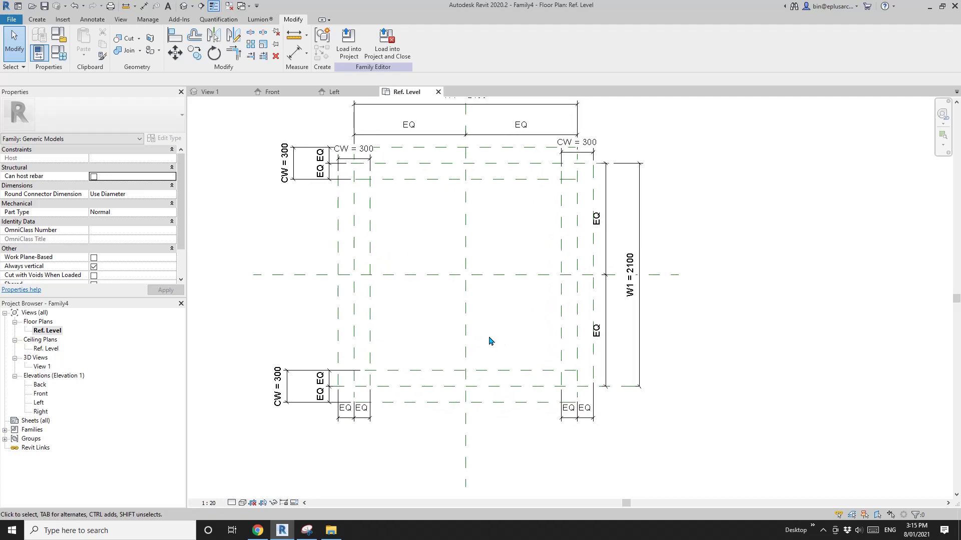
pyautogui.scroll(-1, 491, 345)
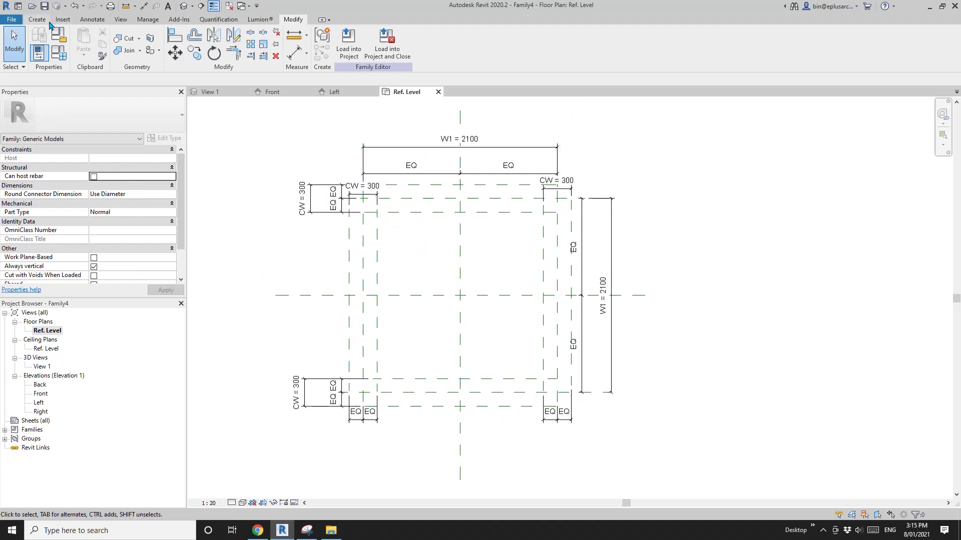
pyautogui.click(42, 20)
pyautogui.click(83, 44)
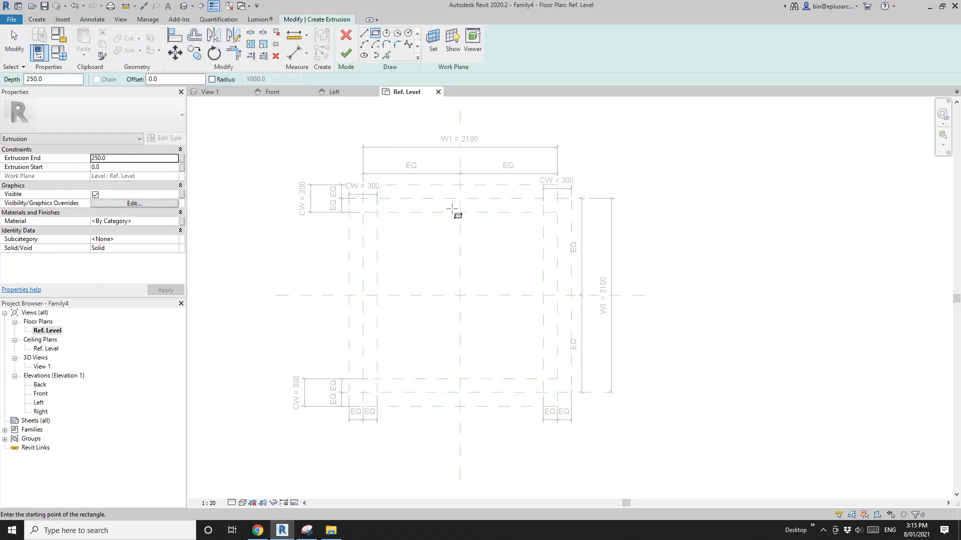
pyautogui.click(363, 199)
pyautogui.click(557, 392)
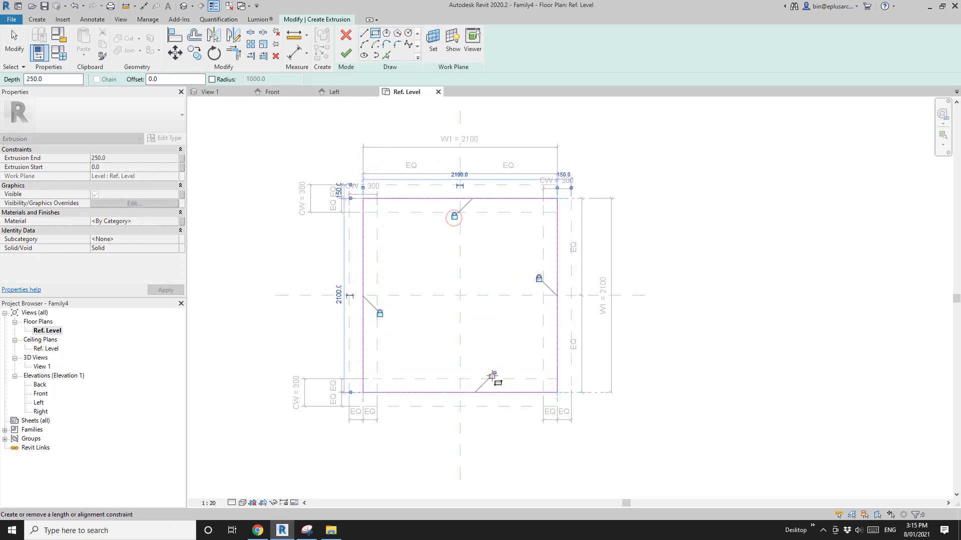
# Step: Finish the extrusion in the Front elevation and stretch its top up to the reference plane at the arch crown, about 2395 mm high
pyautogui.doubleClick(41, 393)
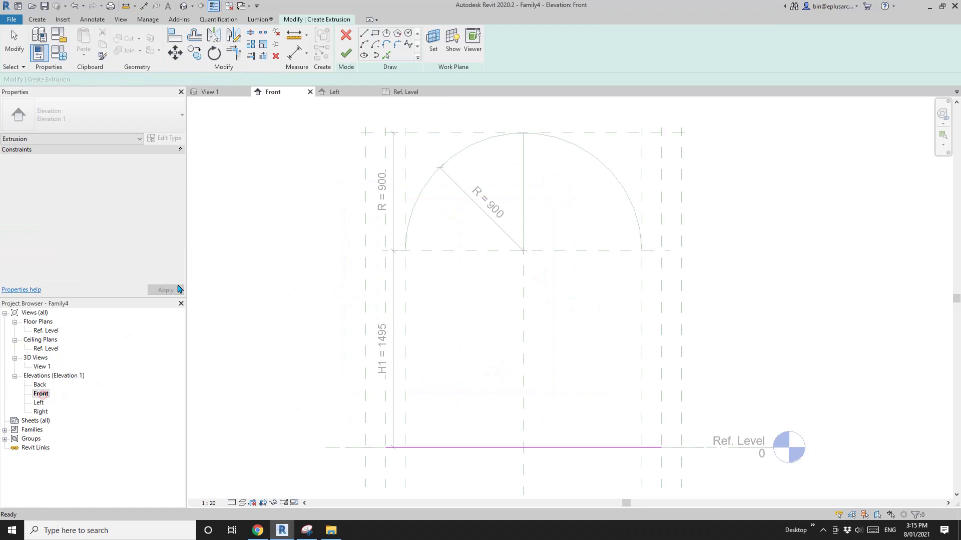
pyautogui.click(346, 53)
pyautogui.moveTo(558, 289); pyautogui.dragTo(556, 120)
pyautogui.scroll(-1, 555, 202)
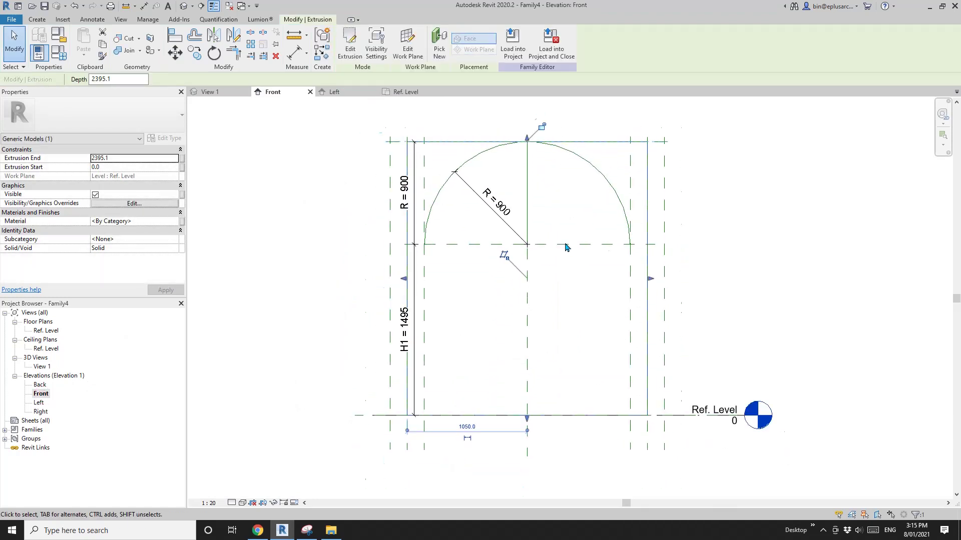
# Step: Align the bottom of the extrusion with the Ref. Level in the Front elevation and lock it there
pyautogui.moveTo(556, 327); pyautogui.dragTo(528, 316, button='middle')
pyautogui.moveTo(499, 408); pyautogui.dragTo(525, 404)
pyautogui.click(508, 423)
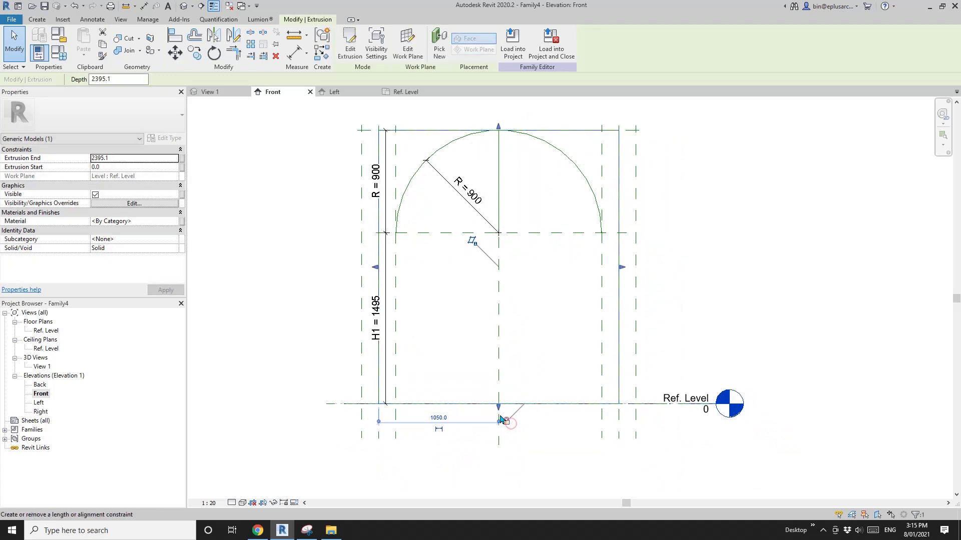
pyautogui.moveTo(606, 402); pyautogui.dragTo(588, 406, button='middle')
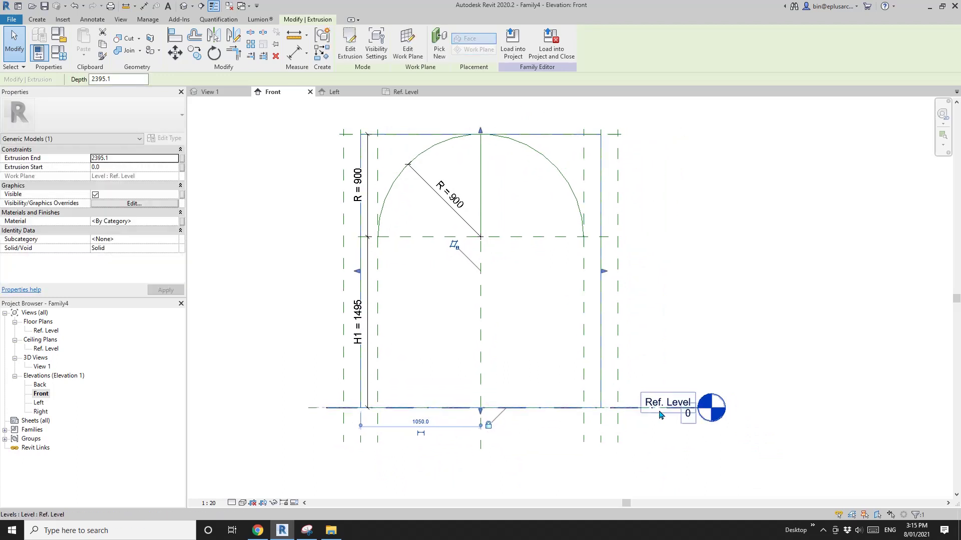
pyautogui.moveTo(514, 318); pyautogui.dragTo(506, 330, button='middle')
pyautogui.press('Escape')
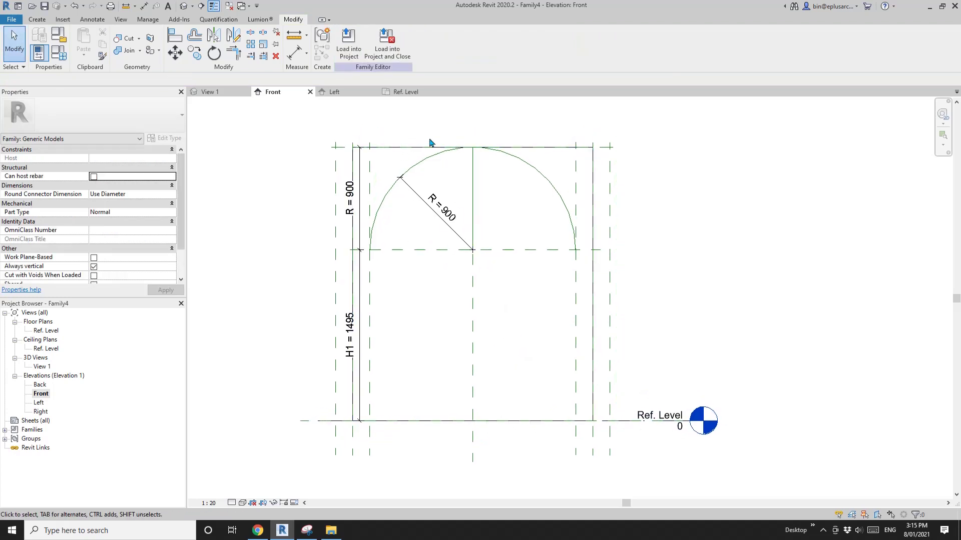
pyautogui.scroll(2, 350, 199)
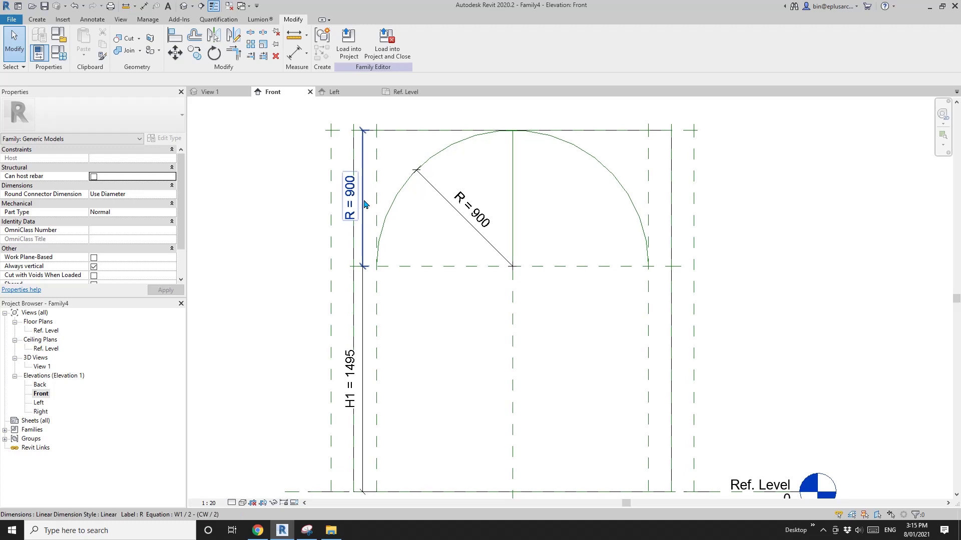
pyautogui.scroll(-2, 356, 201)
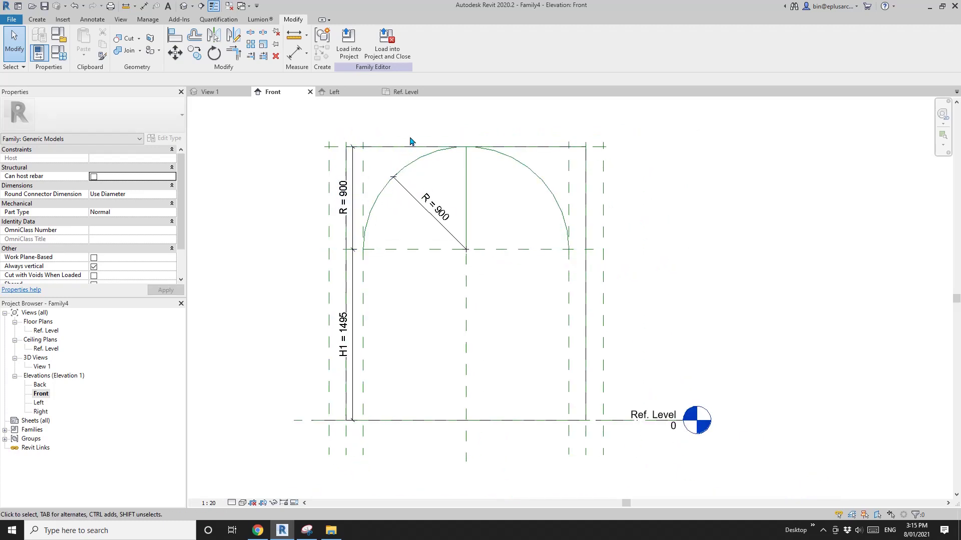
pyautogui.scroll(2, 472, 151)
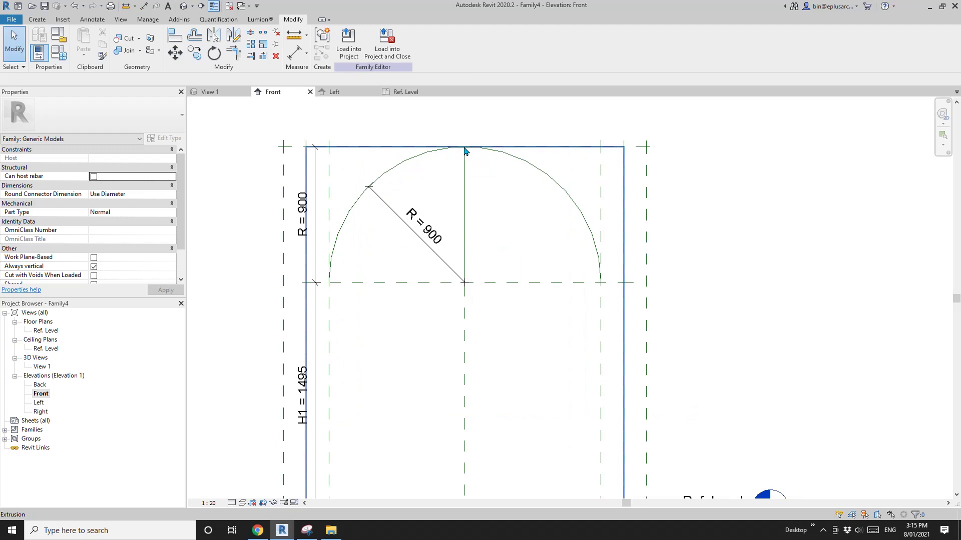
pyautogui.scroll(-2, 465, 151)
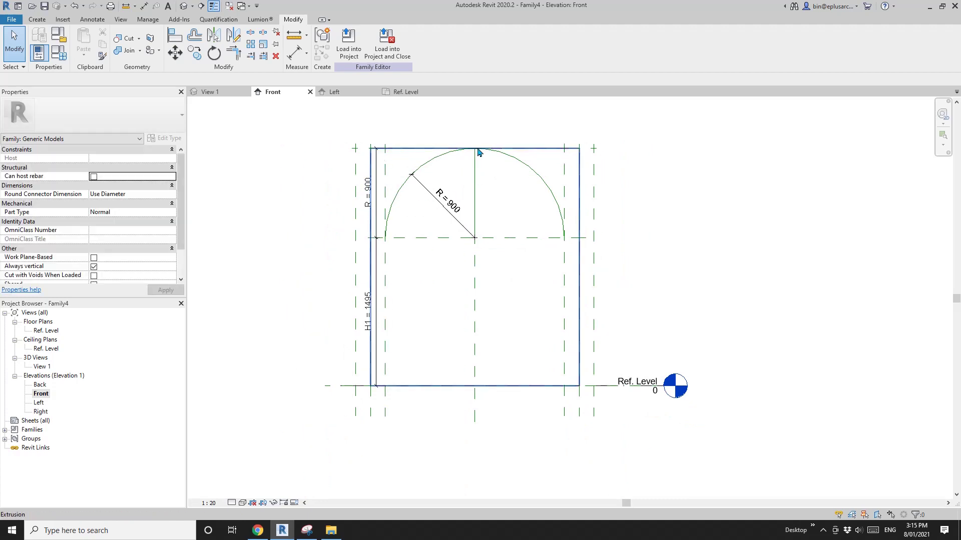
pyautogui.scroll(1, 463, 144)
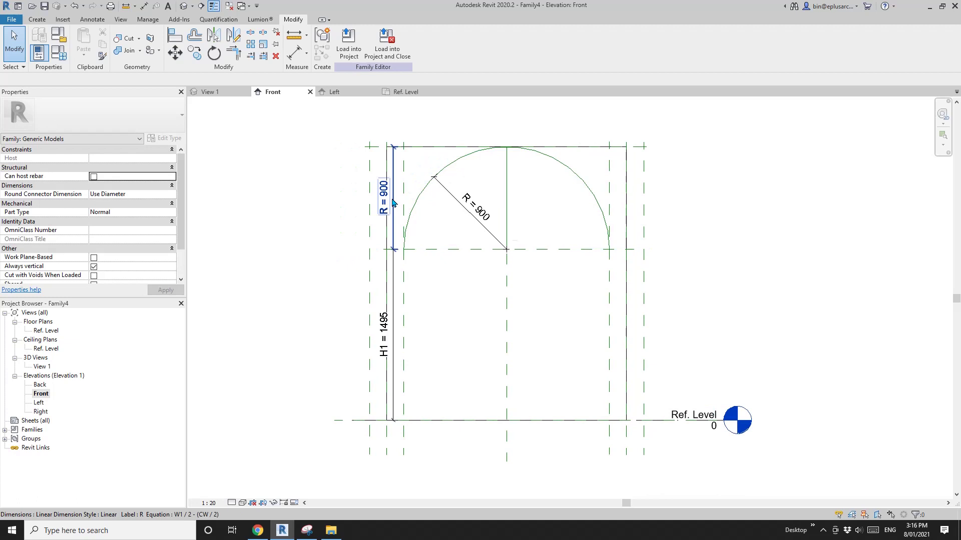
# Step: Replace the R label on the vertical arch-height dimension with a new type parameter H2, and define H2 with the formula R+150
pyautogui.moveTo(394, 203); pyautogui.dragTo(398, 209, button='middle')
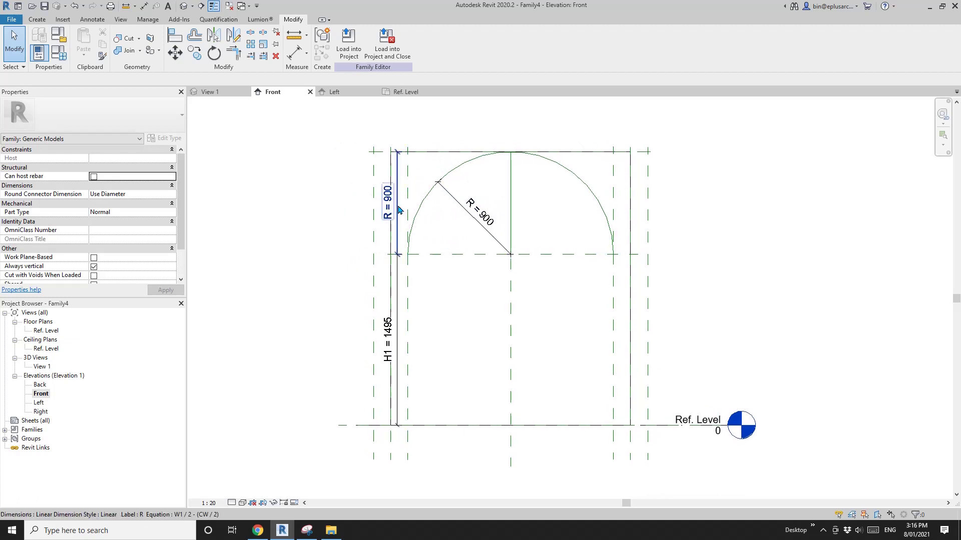
pyautogui.click(398, 209)
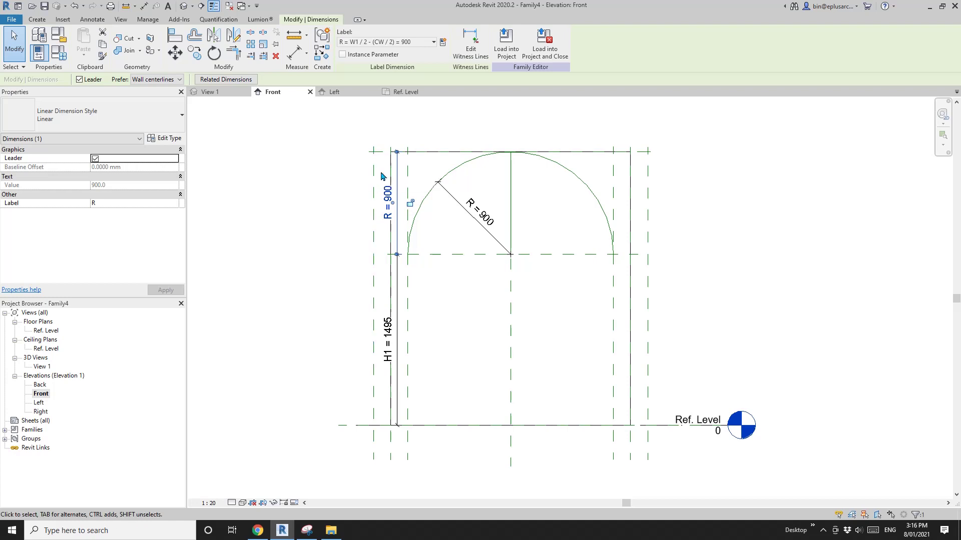
pyautogui.click(433, 42)
pyautogui.click(372, 65)
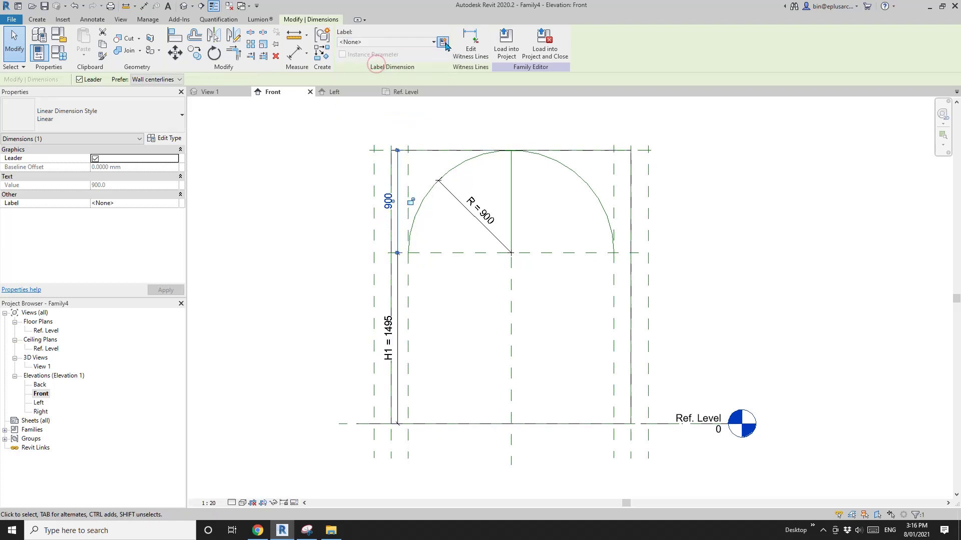
pyautogui.click(442, 42)
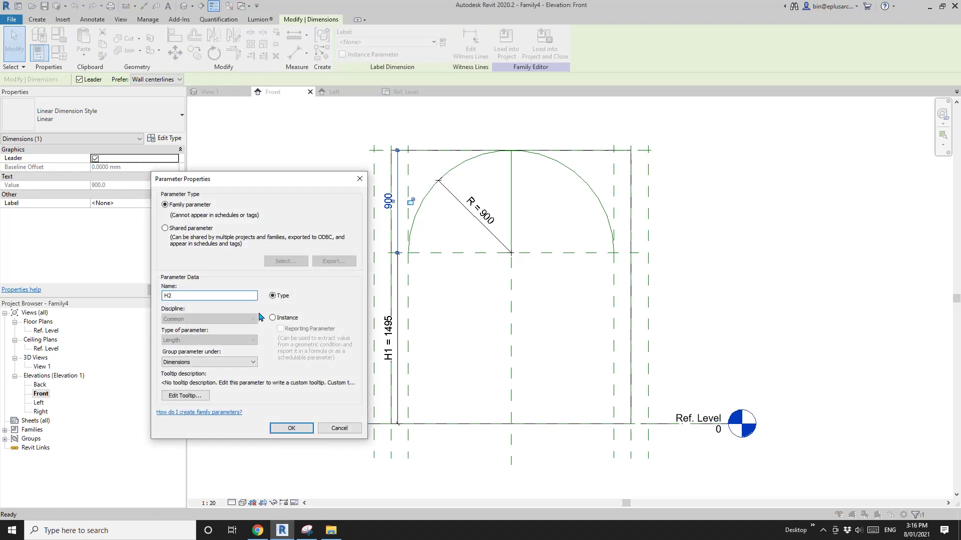
pyautogui.write('H2')
pyautogui.click(291, 428)
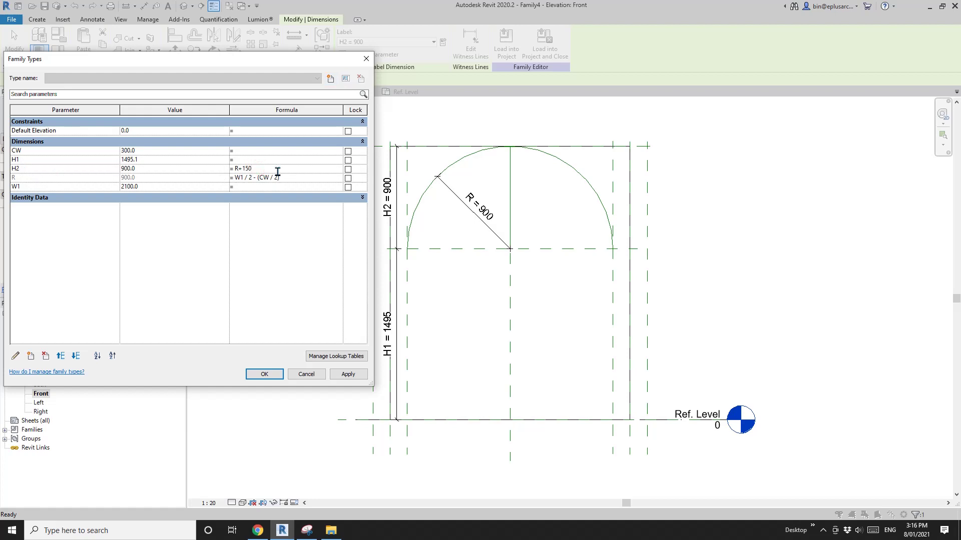
pyautogui.click(264, 374)
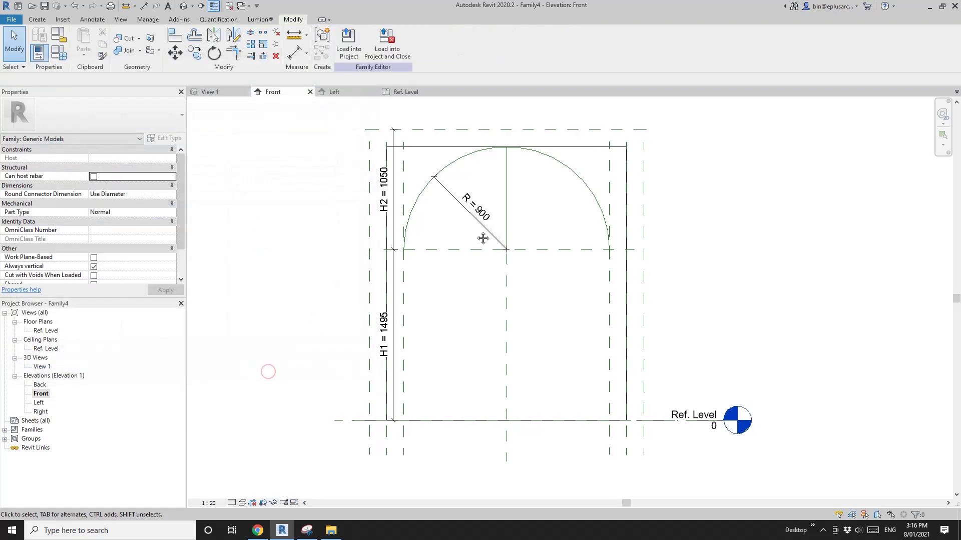
# Step: Stretch the extrusion's top to the topmost reference plane, about 2545 mm high, lock it there, and view the block in 3D
pyautogui.click(436, 151)
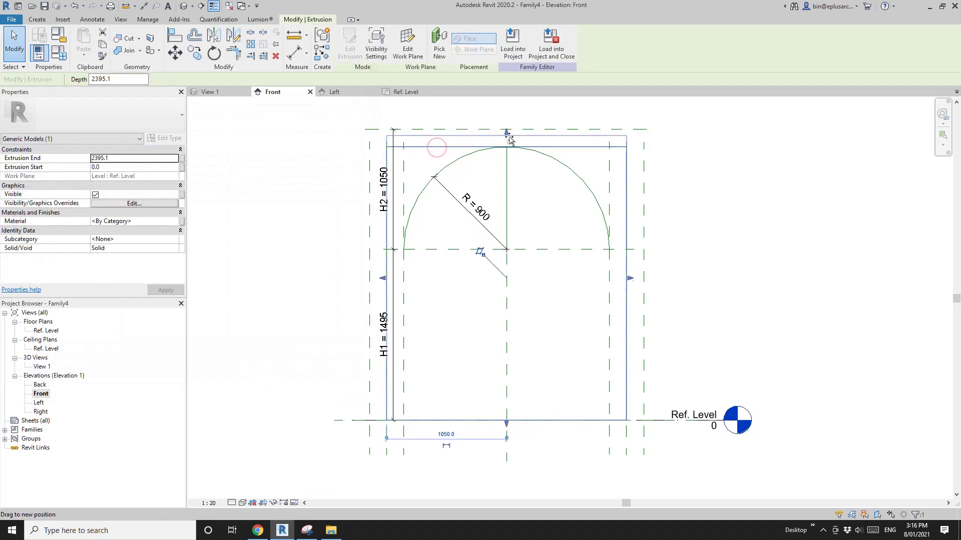
pyautogui.moveTo(506, 143); pyautogui.dragTo(505, 129)
pyautogui.click(524, 113)
pyautogui.scroll(-1, 541, 166)
pyautogui.moveTo(543, 167); pyautogui.dragTo(523, 165, button='middle')
pyautogui.moveTo(585, 159); pyautogui.dragTo(565, 179, button='middle')
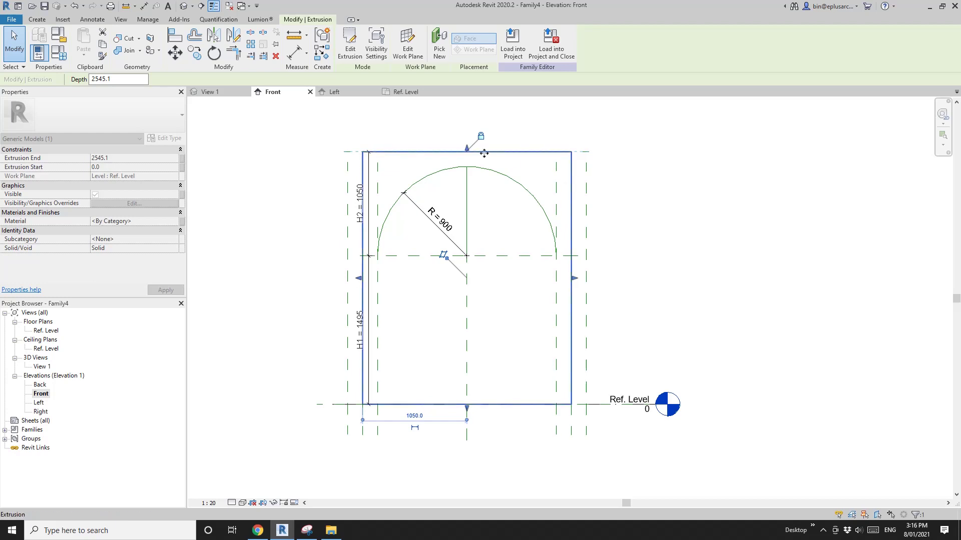
pyautogui.moveTo(421, 183); pyautogui.dragTo(452, 219, button='middle')
pyautogui.press('Escape')
pyautogui.click(183, 6)
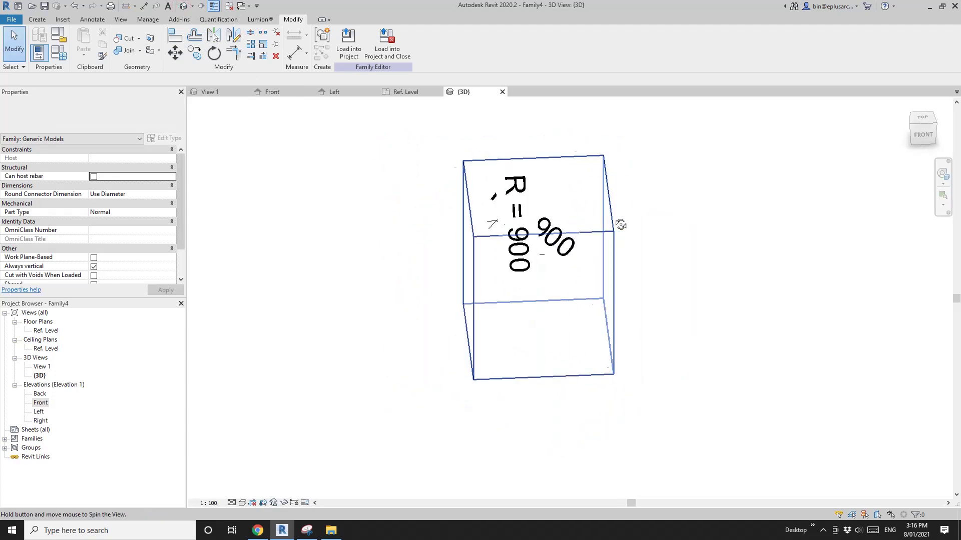
# Step: In the Front elevation, start a void extrusion and pick locked sketch lines from the arch, both inner column planes and the Ref. Level
pyautogui.doubleClick(40, 403)
pyautogui.scroll(-1, 472, 257)
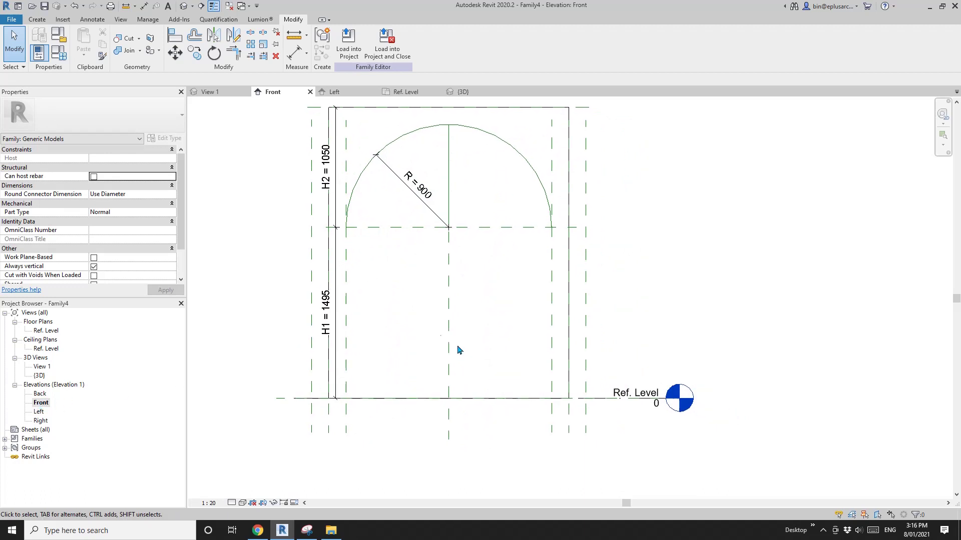
pyautogui.click(36, 19)
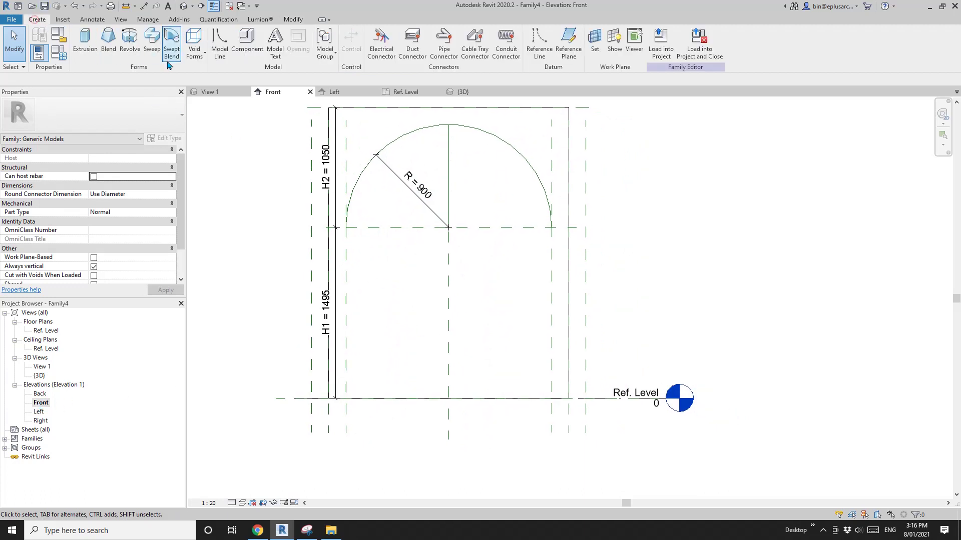
pyautogui.click(194, 50)
pyautogui.click(208, 73)
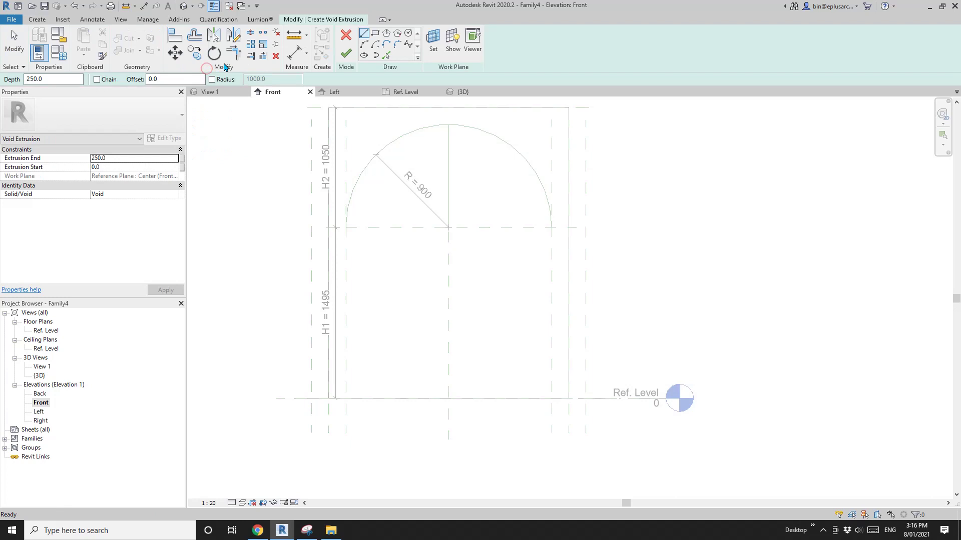
pyautogui.click(389, 56)
pyautogui.click(498, 138)
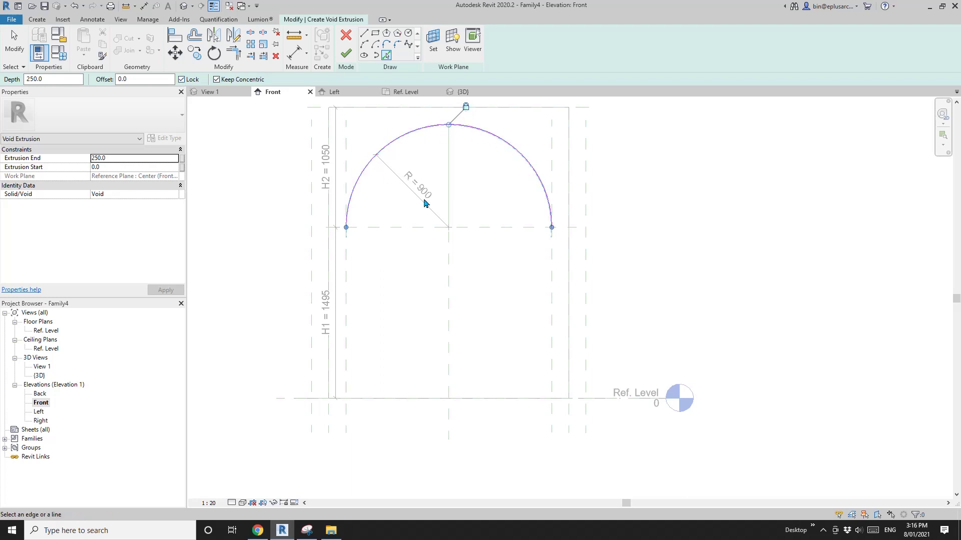
pyautogui.moveTo(490, 221); pyautogui.dragTo(498, 213, button='middle')
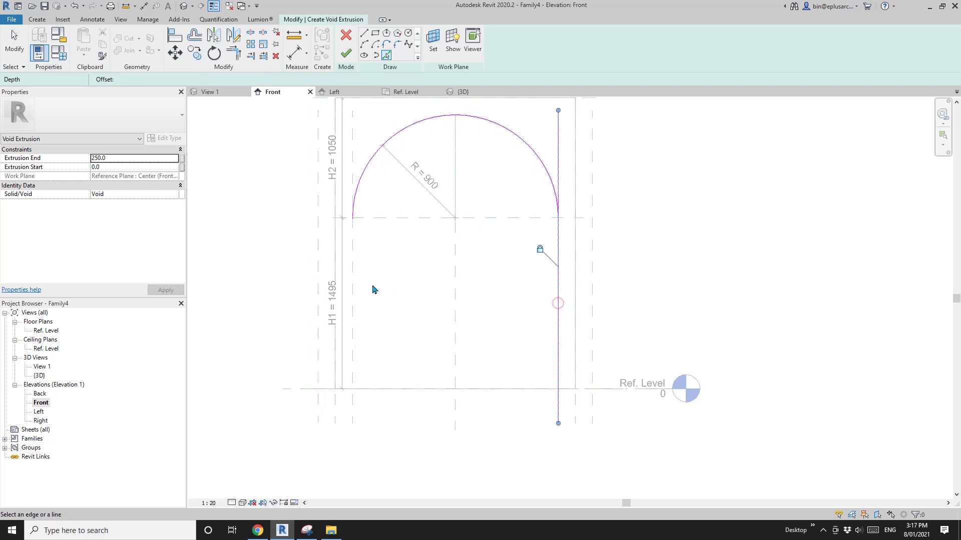
pyautogui.click(353, 290)
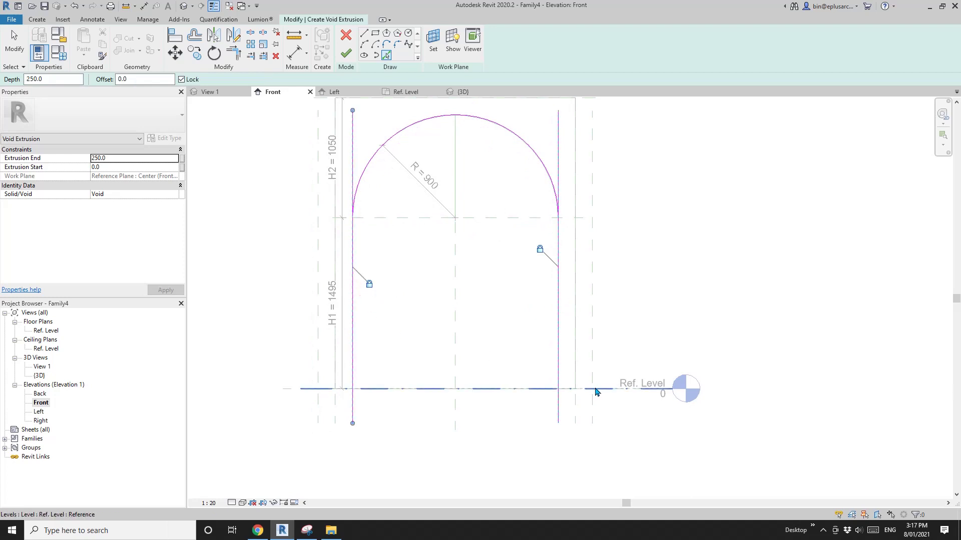
pyautogui.click(289, 391)
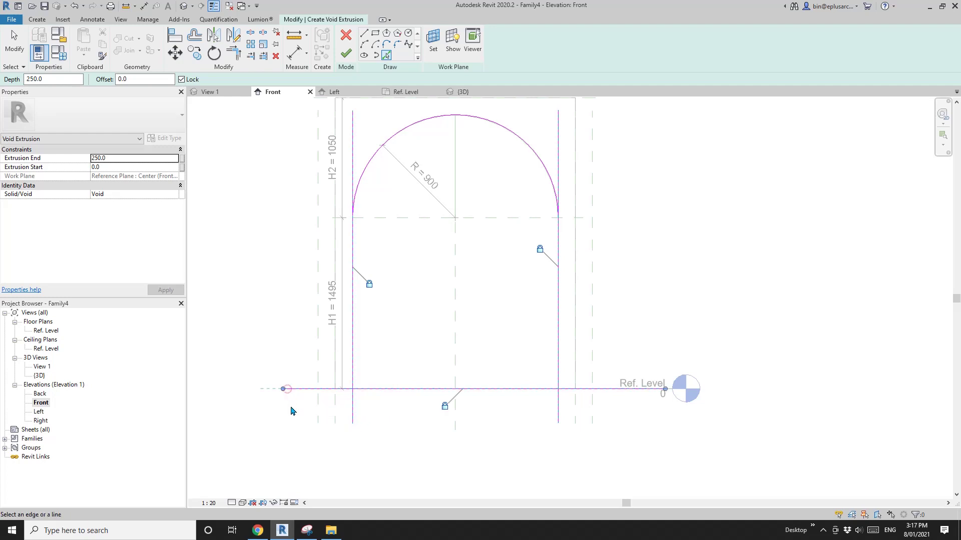
# Step: Trim the void sketch's side lines, base line and arch to each other to form one closed arched profile
pyautogui.press('t')
pyautogui.press('r')
pyautogui.click(382, 395)
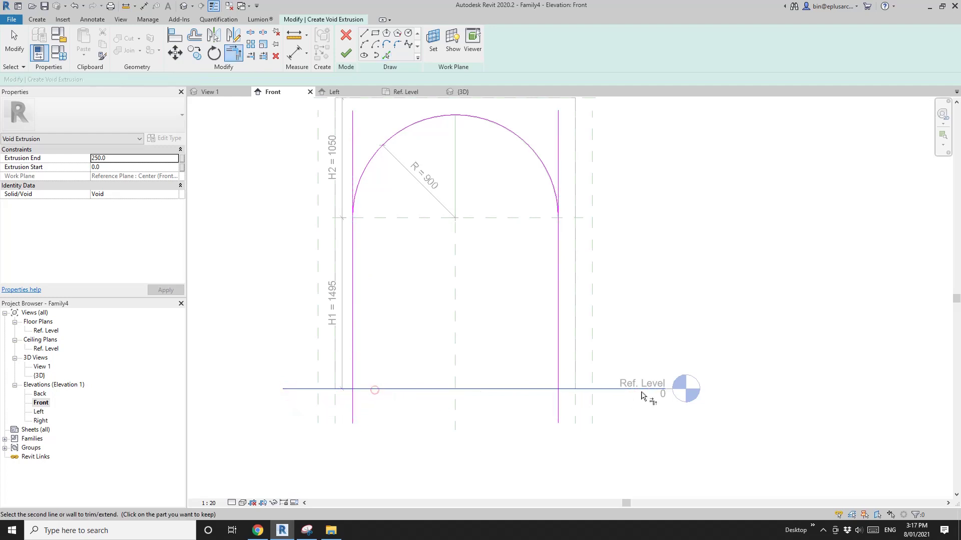
pyautogui.click(354, 359)
pyautogui.click(374, 388)
pyautogui.click(557, 339)
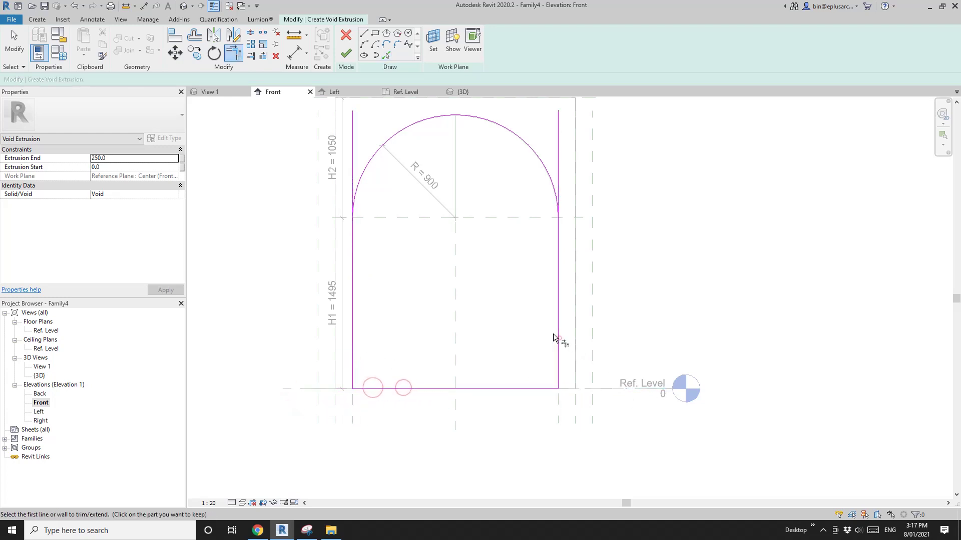
pyautogui.scroll(-1, 511, 404)
pyautogui.click(547, 274)
pyautogui.click(539, 232)
pyautogui.click(427, 200)
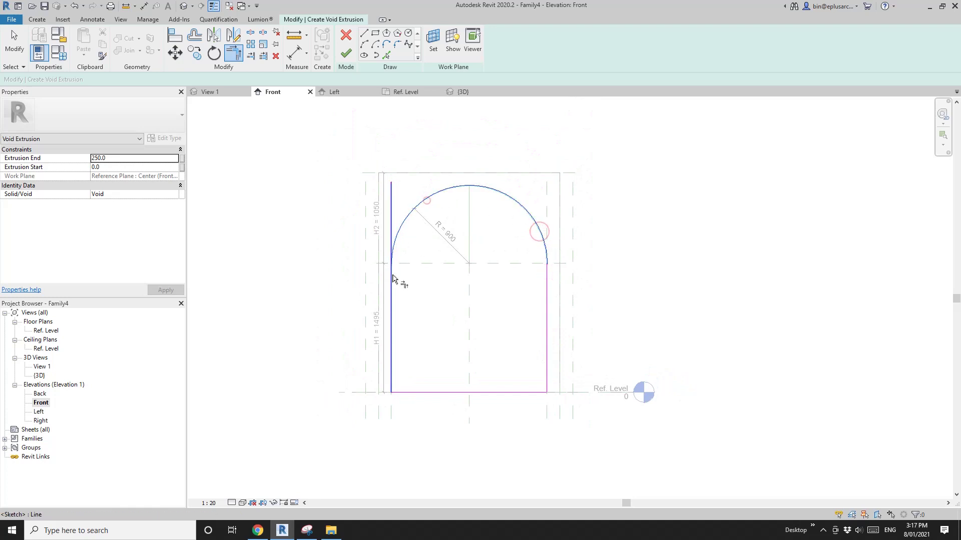
pyautogui.press('Escape')
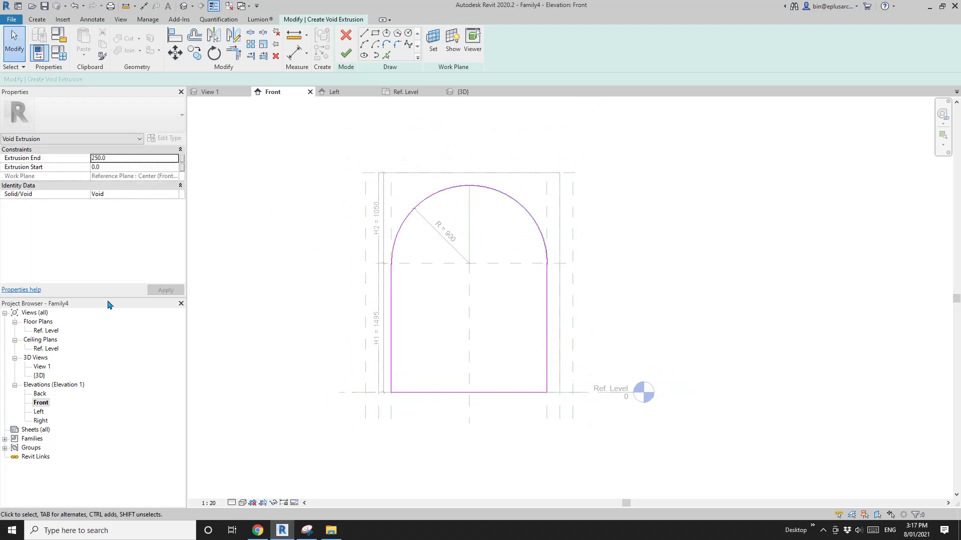
# Step: Finish the void in the Ref. Level floor plan, stretch both ends to the outer column planes for a 2400 mm depth, and lock them
pyautogui.doubleClick(46, 331)
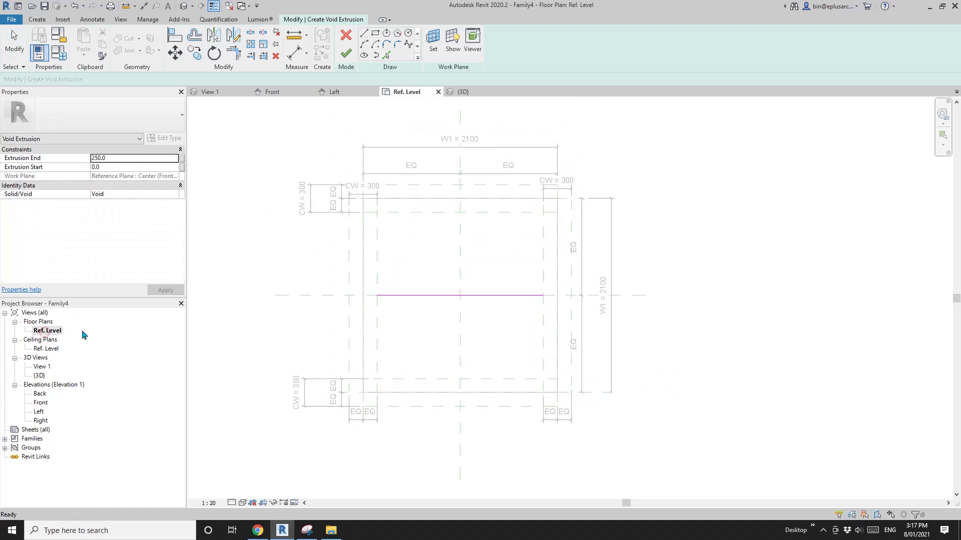
pyautogui.click(345, 55)
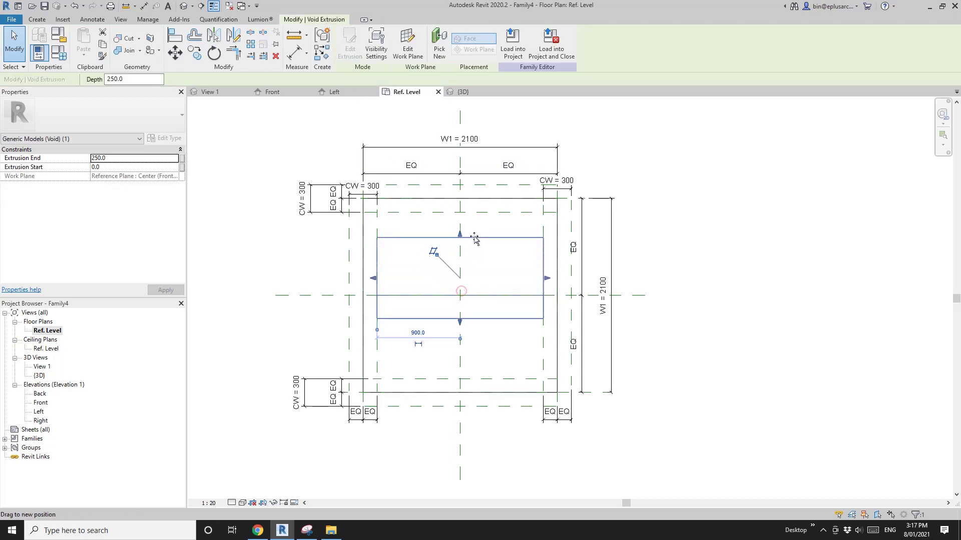
pyautogui.moveTo(475, 239); pyautogui.dragTo(499, 185)
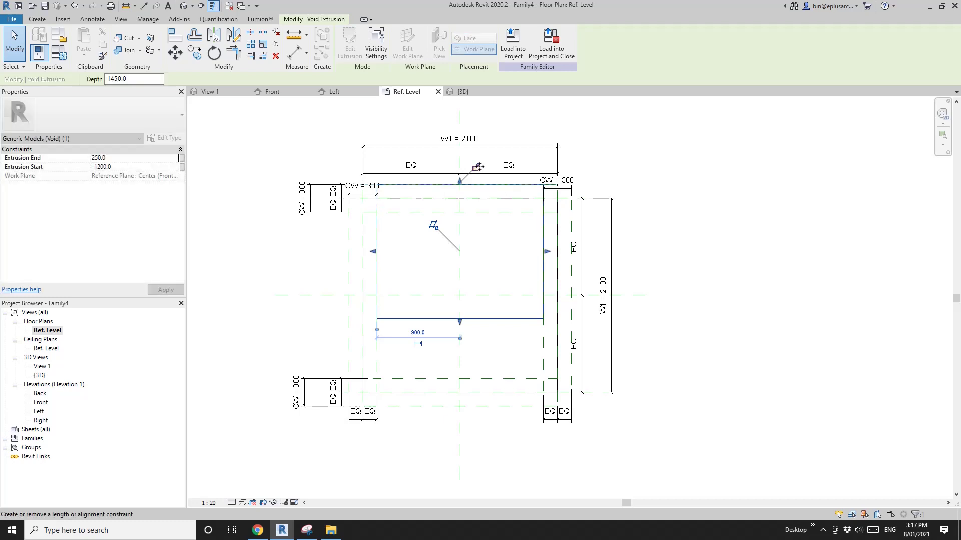
pyautogui.moveTo(476, 322); pyautogui.dragTo(493, 411)
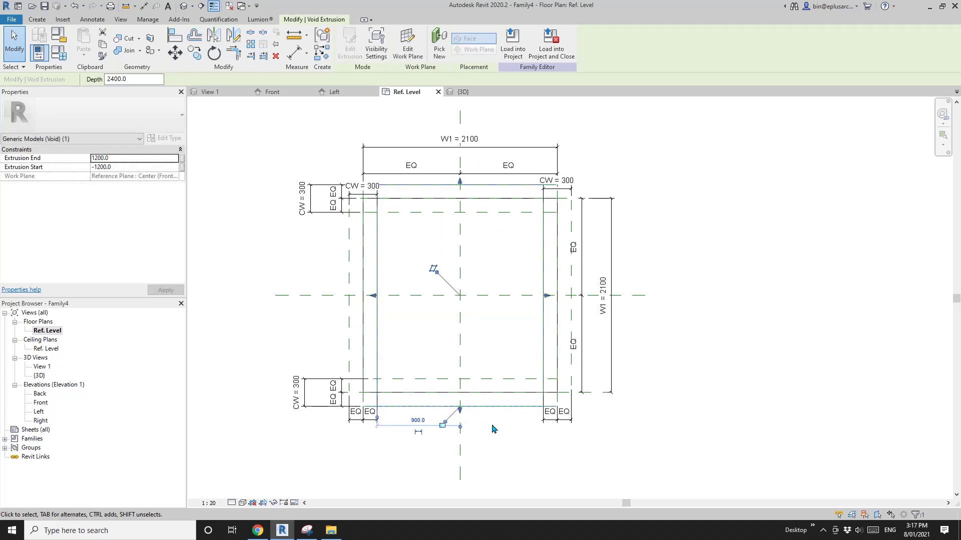
pyautogui.click(442, 424)
pyautogui.moveTo(506, 377); pyautogui.dragTo(510, 360, button='middle')
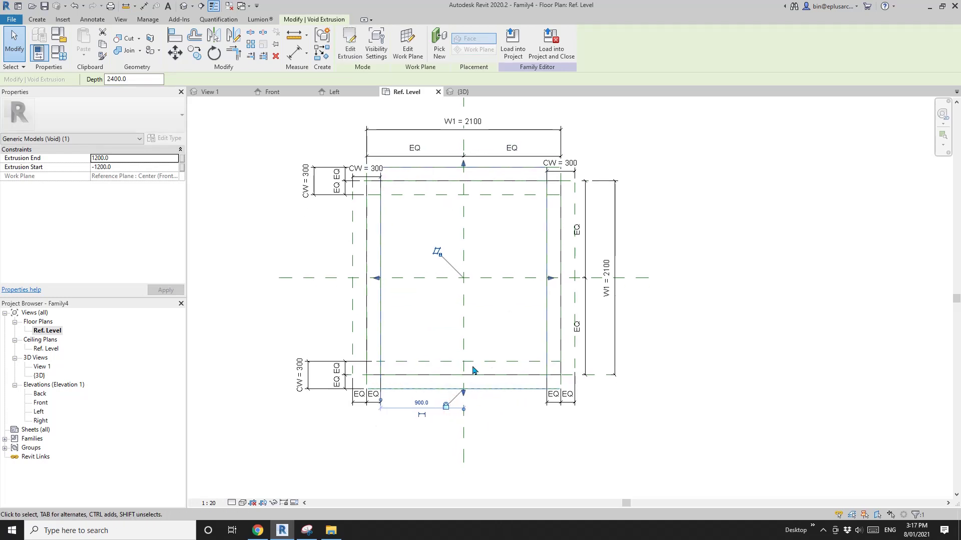
# Step: Inspect the block with the arched void in 3D, and open the Left elevation
pyautogui.click(183, 6)
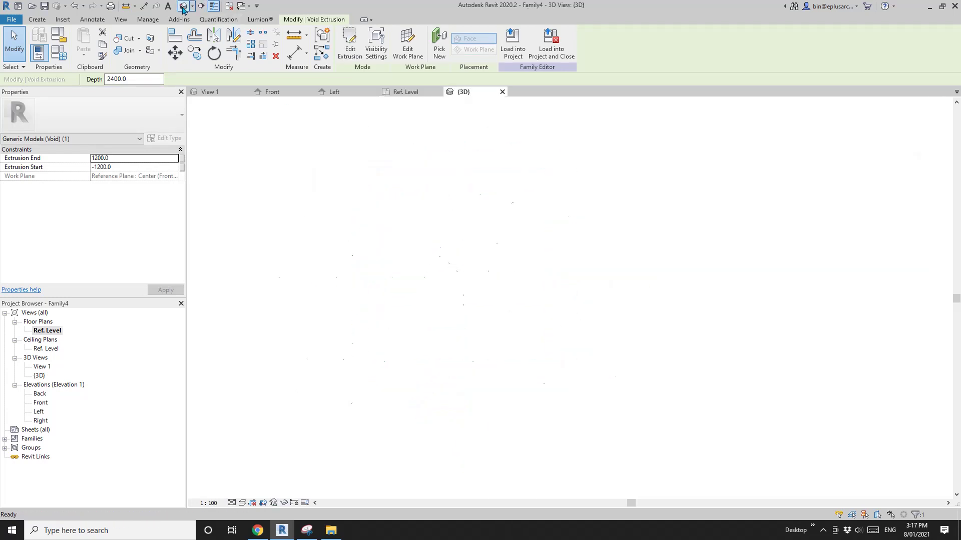
pyautogui.keyDown('shift'); pyautogui.moveTo(449, 321); pyautogui.dragTo(578, 168, button='middle'); pyautogui.keyUp('shift')
pyautogui.doubleClick(39, 411)
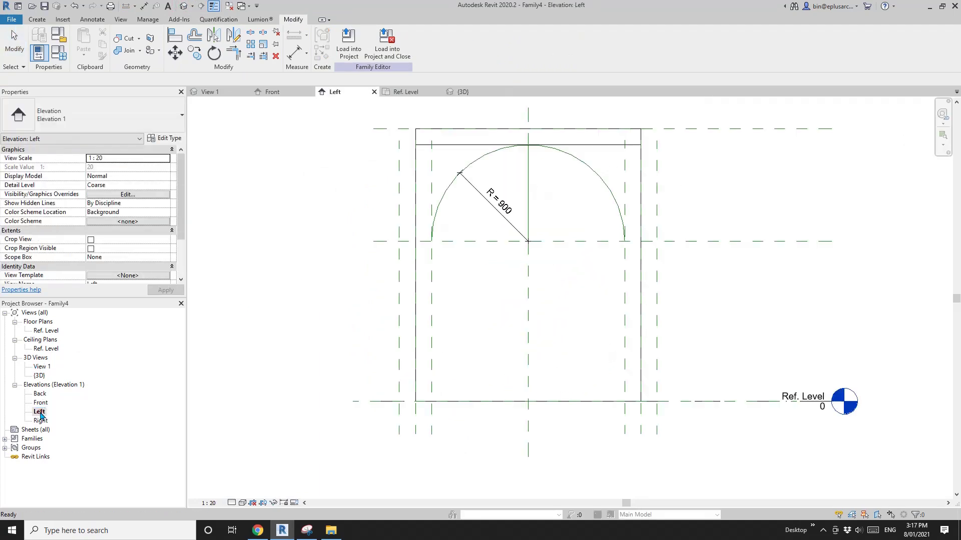
# Step: In the Left elevation, start a void extrusion and pick locked sketch lines from the arch, both inner column planes and the Ref. Level
pyautogui.click(275, 338)
pyautogui.click(37, 19)
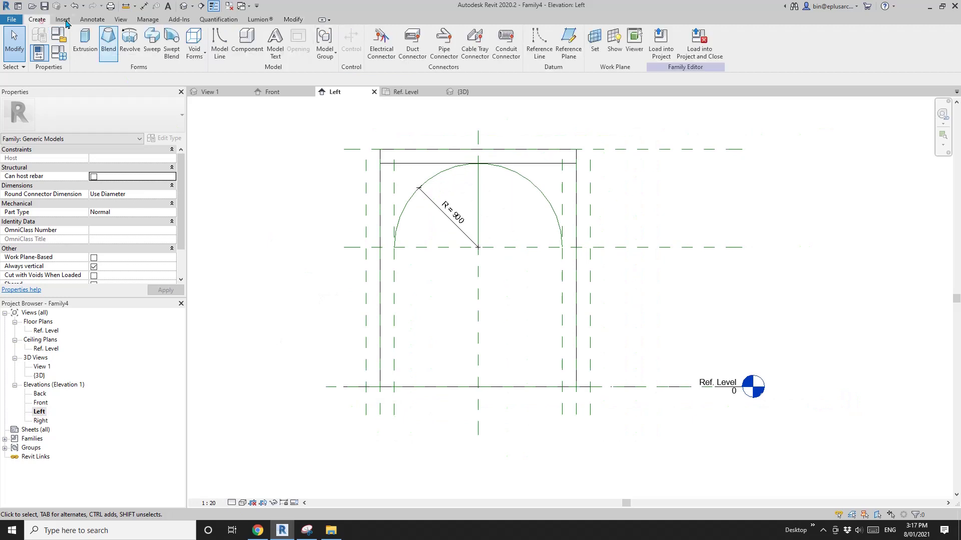
pyautogui.click(194, 40)
pyautogui.click(215, 72)
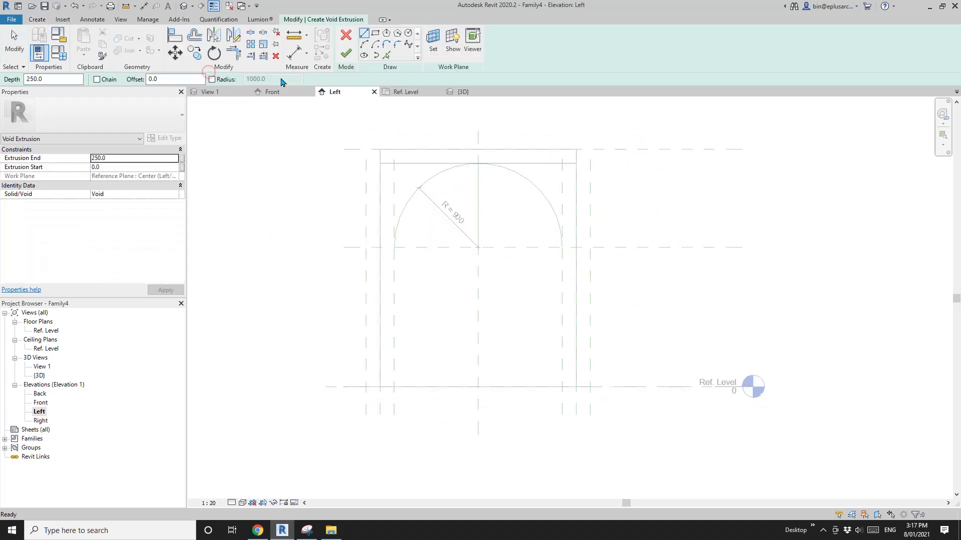
pyautogui.click(386, 55)
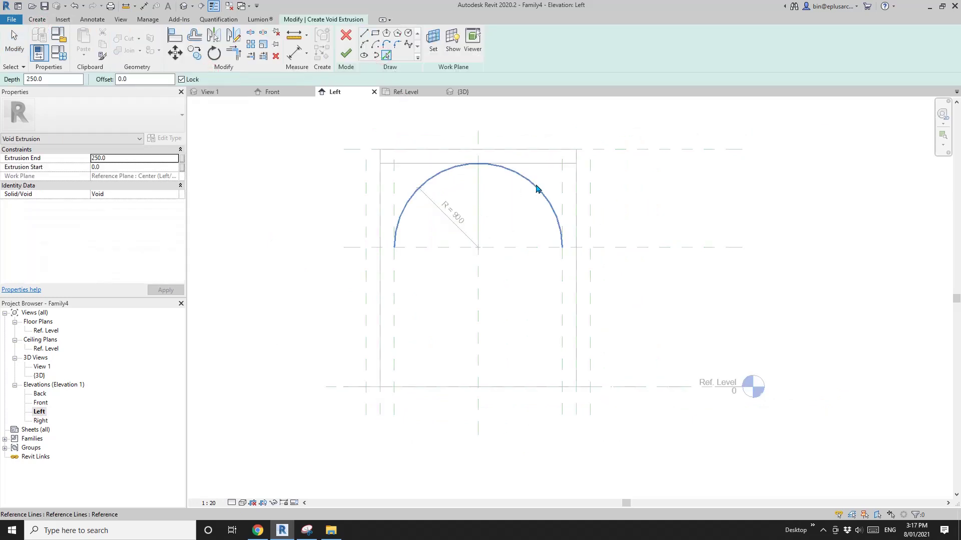
pyautogui.click(523, 196)
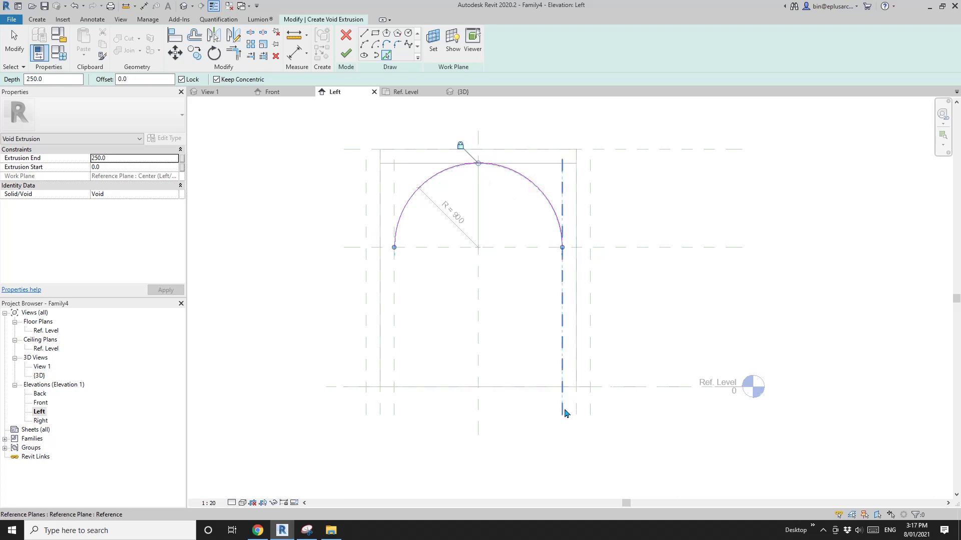
pyautogui.click(395, 407)
pyautogui.click(330, 388)
# Step: Trim the side, base and arch lines of the void sketch into one closed arched profile
pyautogui.press('t')
pyautogui.press('r')
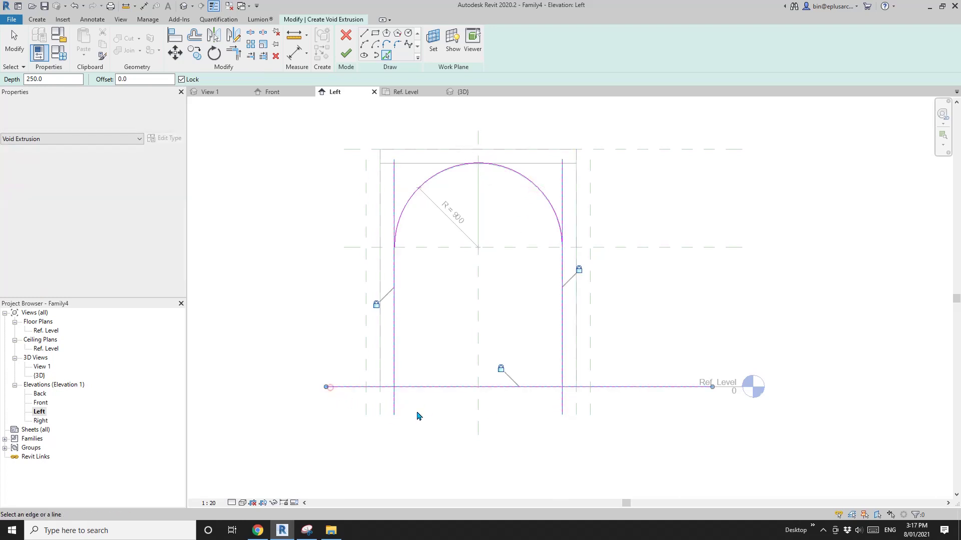
pyautogui.click(408, 386)
pyautogui.click(408, 389)
pyautogui.click(543, 388)
pyautogui.click(562, 370)
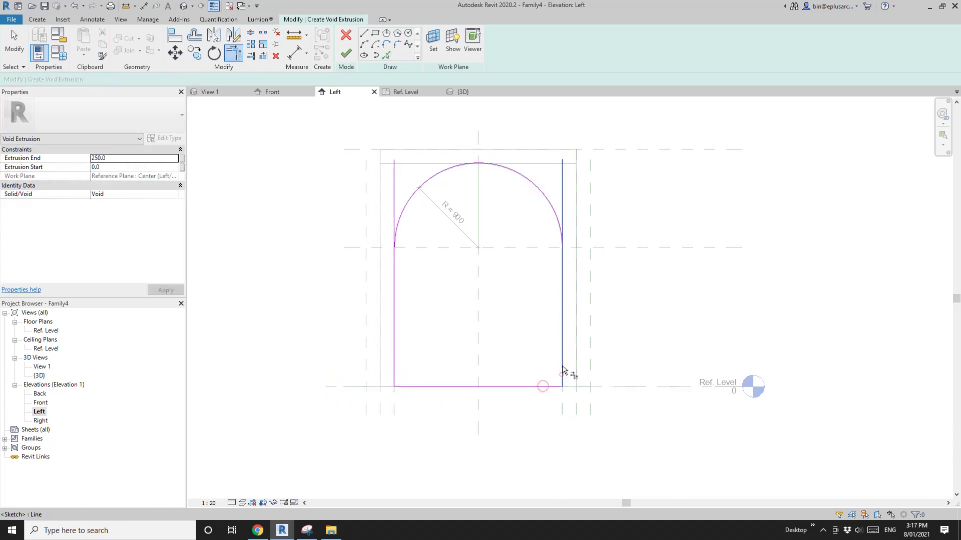
pyautogui.click(556, 225)
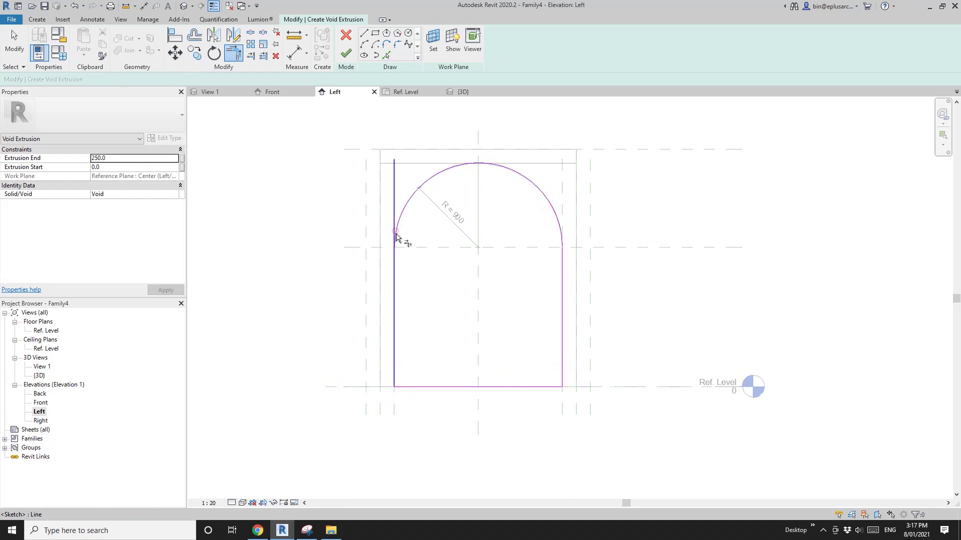
pyautogui.click(395, 270)
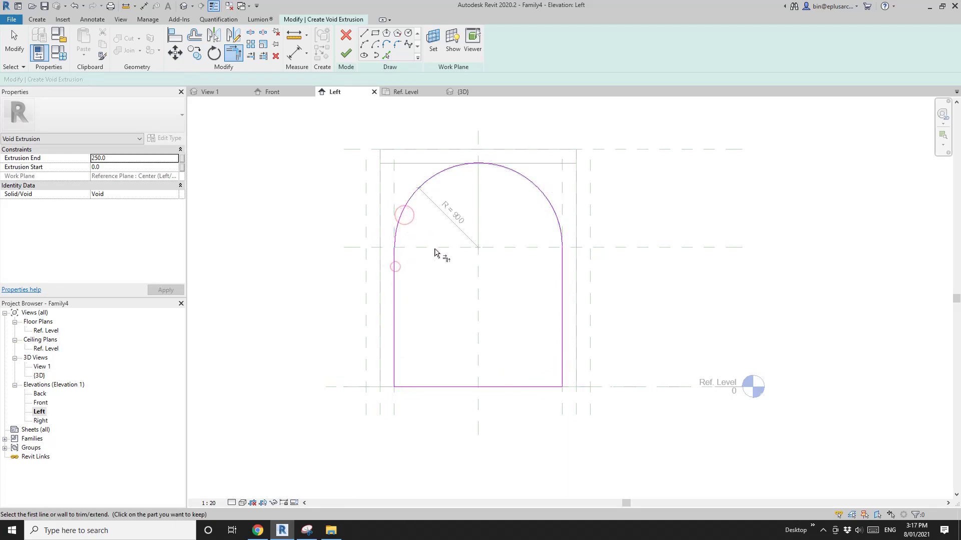
# Step: Finish the second void, stretch both ends to the outer column planes in the Ref. Level plan for a 2400 mm depth, and lock them
pyautogui.click(348, 52)
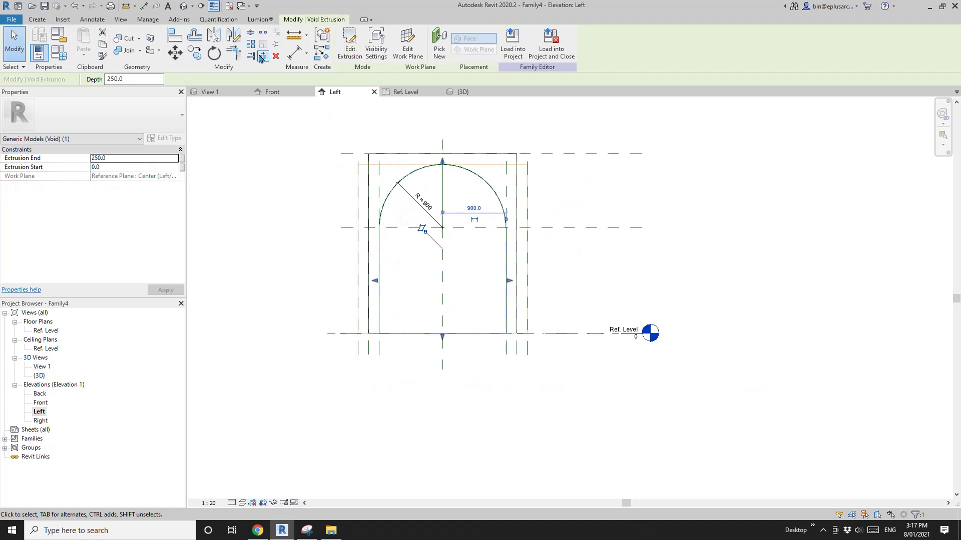
pyautogui.doubleClick(42, 331)
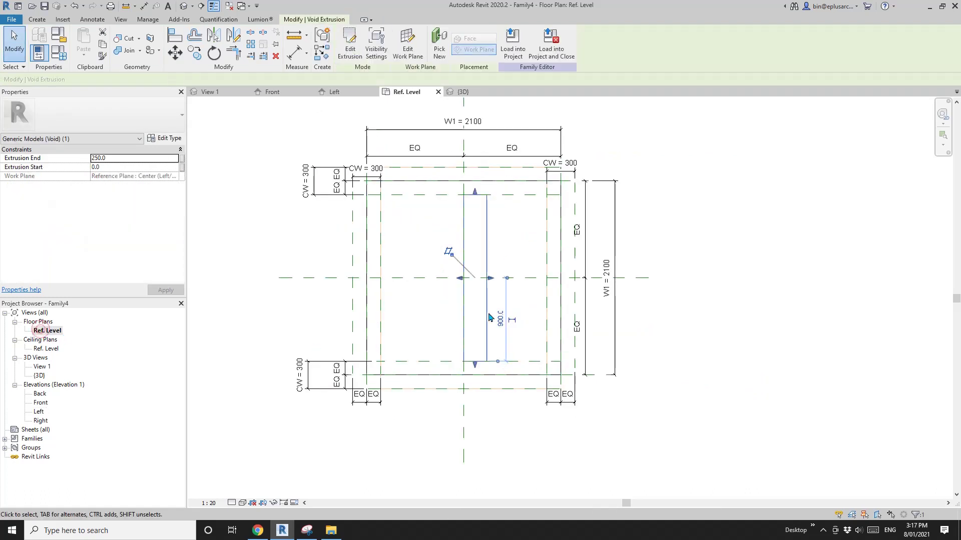
pyautogui.moveTo(461, 285); pyautogui.dragTo(351, 285)
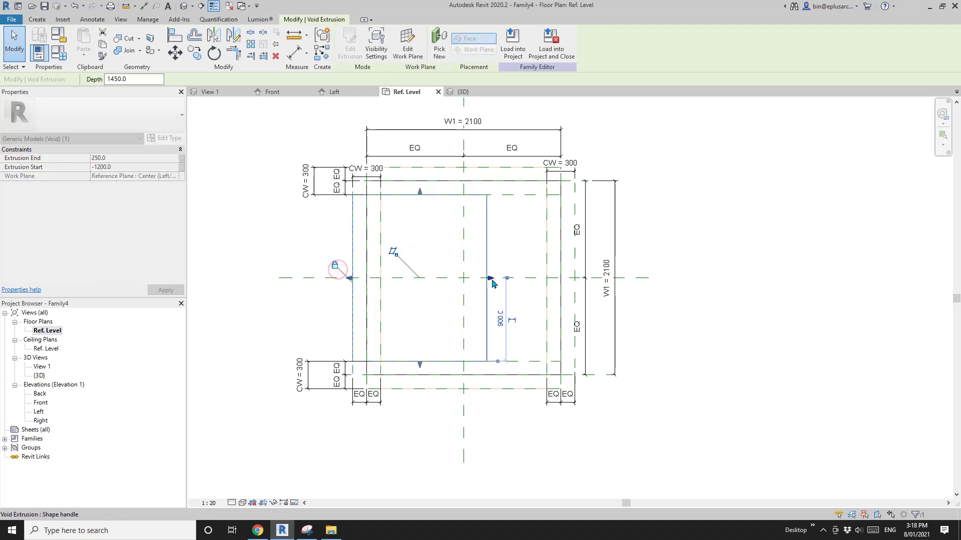
pyautogui.moveTo(491, 278); pyautogui.dragTo(577, 280)
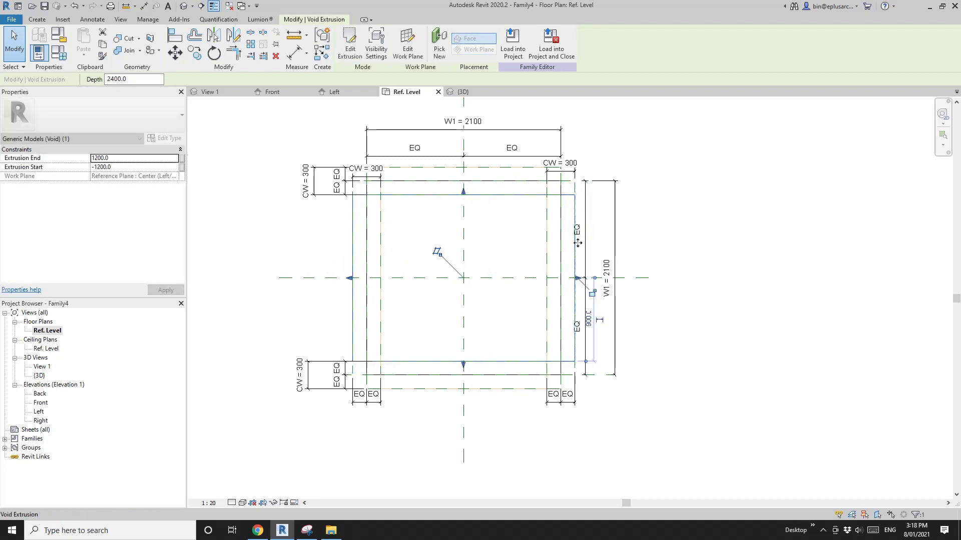
pyautogui.click(592, 297)
pyautogui.moveTo(450, 263); pyautogui.dragTo(455, 271, button='middle')
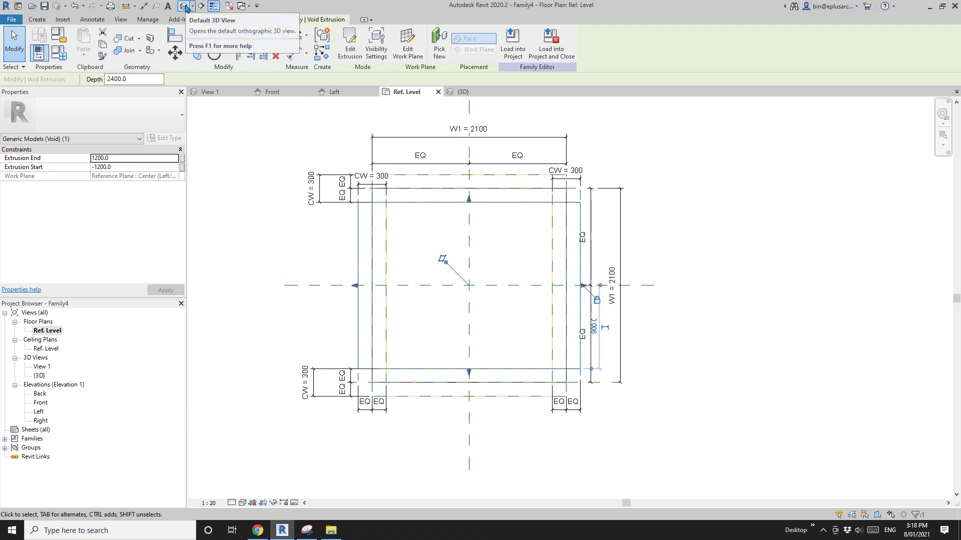
# Step: Open the 3D view, set its scale to 1:20, and examine the crossing arched voids from several angles
pyautogui.click(185, 7)
pyautogui.keyDown('shift'); pyautogui.moveTo(334, 111); pyautogui.dragTo(575, 160, button='middle'); pyautogui.keyUp('shift')
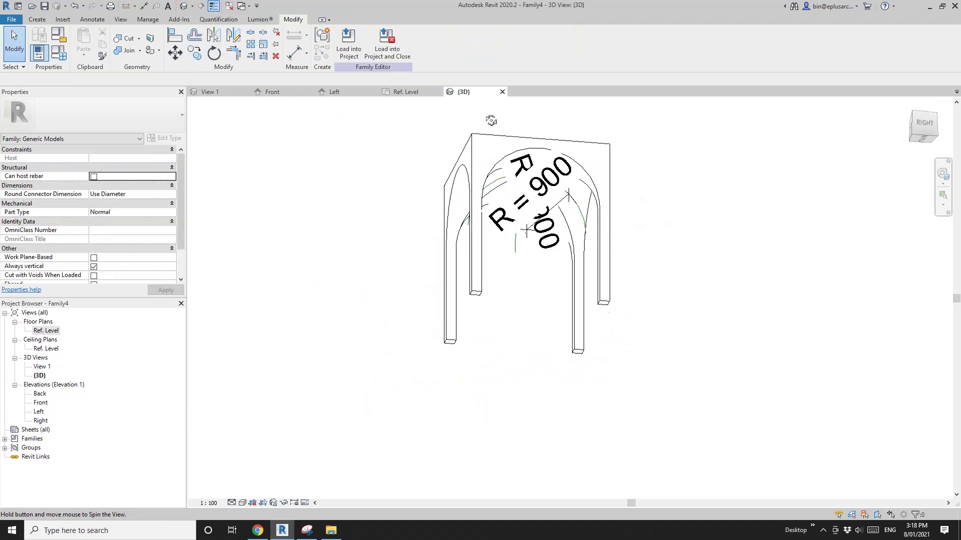
pyautogui.click(208, 503)
pyautogui.click(224, 405)
pyautogui.keyDown('shift'); pyautogui.moveTo(465, 373); pyautogui.dragTo(680, 192, button='middle'); pyautogui.keyUp('shift')
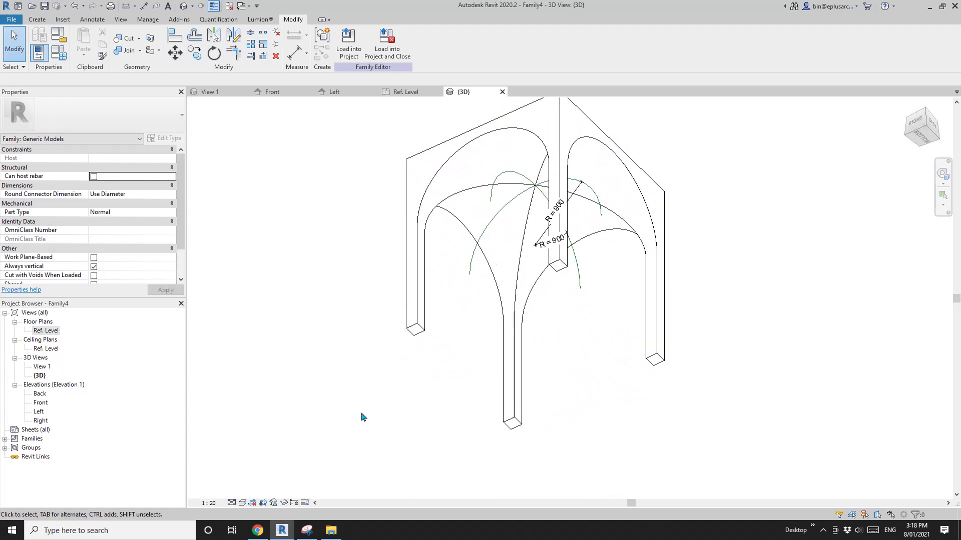
pyautogui.keyDown('shift'); pyautogui.moveTo(533, 188); pyautogui.dragTo(563, 190, button='middle'); pyautogui.keyUp('shift')
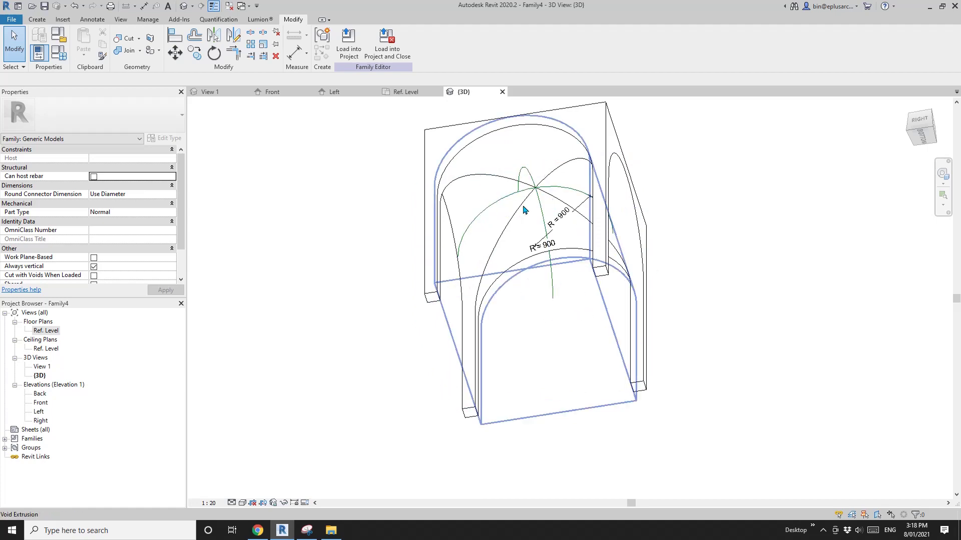
pyautogui.keyDown('shift'); pyautogui.moveTo(524, 209); pyautogui.dragTo(503, 313, button='middle'); pyautogui.keyUp('shift')
pyautogui.keyDown('shift'); pyautogui.moveTo(517, 276); pyautogui.dragTo(450, 296, button='middle'); pyautogui.keyUp('shift')
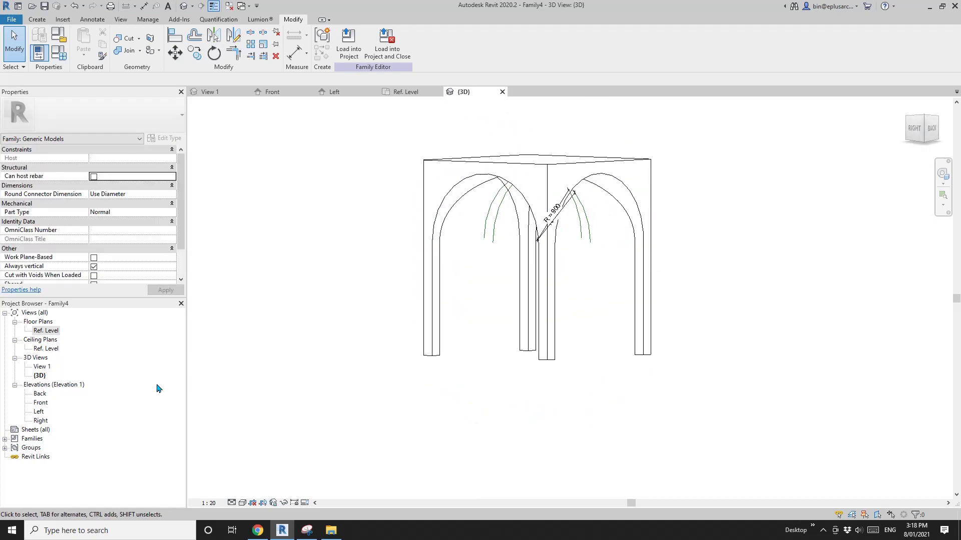
# Step: Return to the Ref. Level floor plan with the column grid and its center planes in view
pyautogui.doubleClick(49, 331)
pyautogui.moveTo(496, 252); pyautogui.dragTo(428, 254, button='middle')
pyautogui.scroll(-1, 435, 223)
pyautogui.scroll(2, 431, 259)
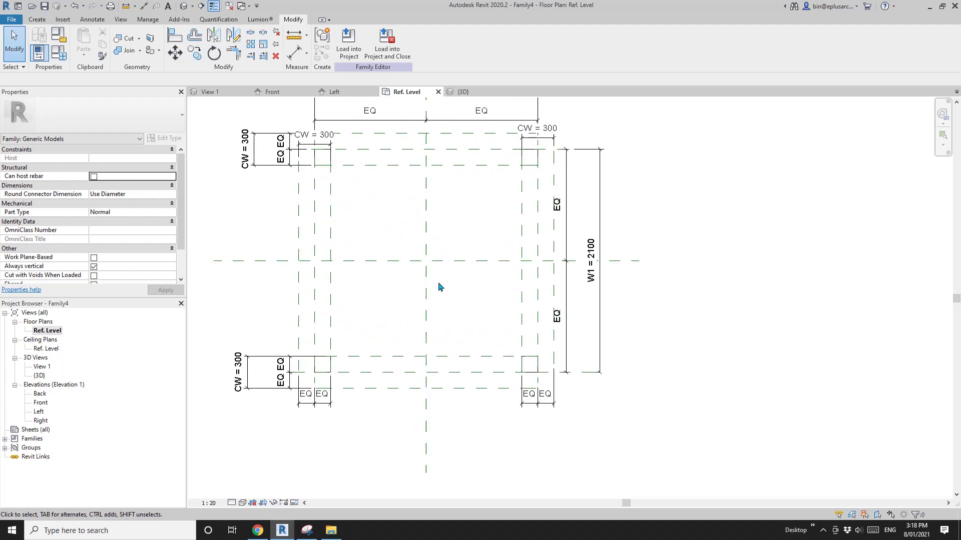
pyautogui.moveTo(440, 287); pyautogui.dragTo(445, 262, button='middle')
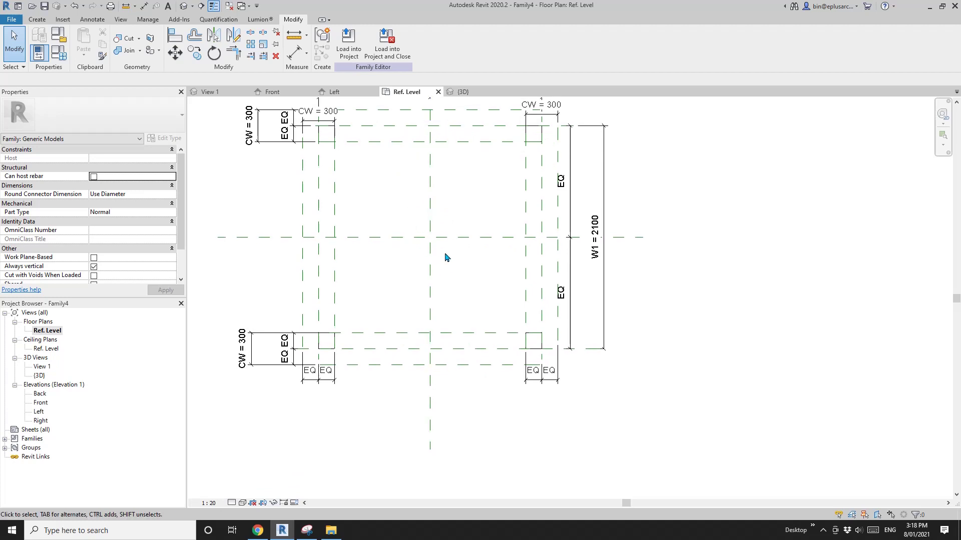
pyautogui.scroll(-2, 477, 303)
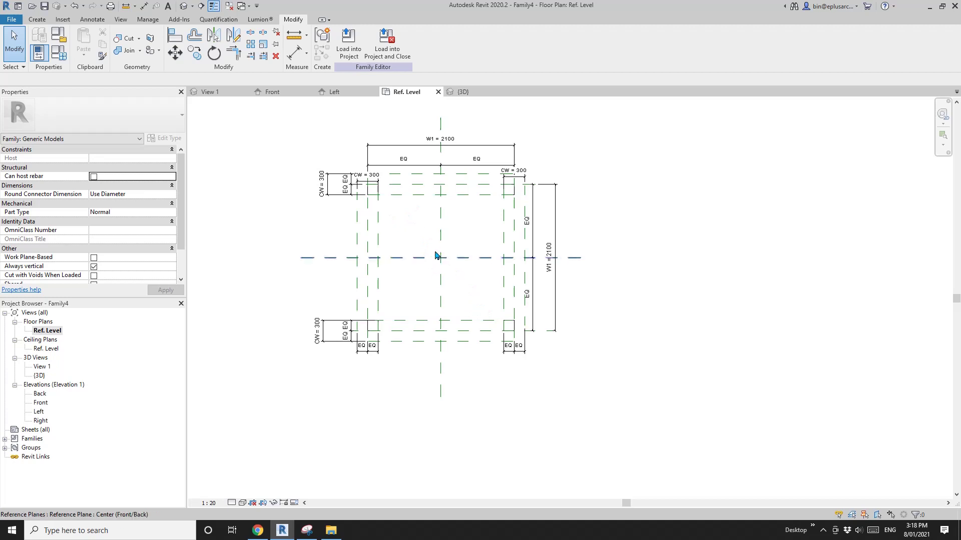
pyautogui.scroll(2, 435, 256)
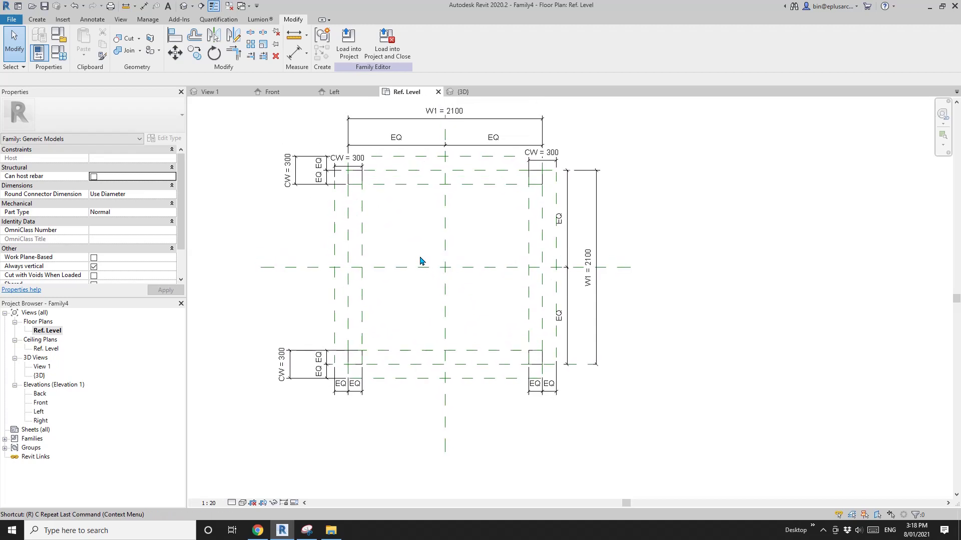
# Step: Draw a diagonal reference plane sloping down to the right at 45° through the center plane intersection, extending it past both sides
pyautogui.press('p')
pyautogui.click(444, 267)
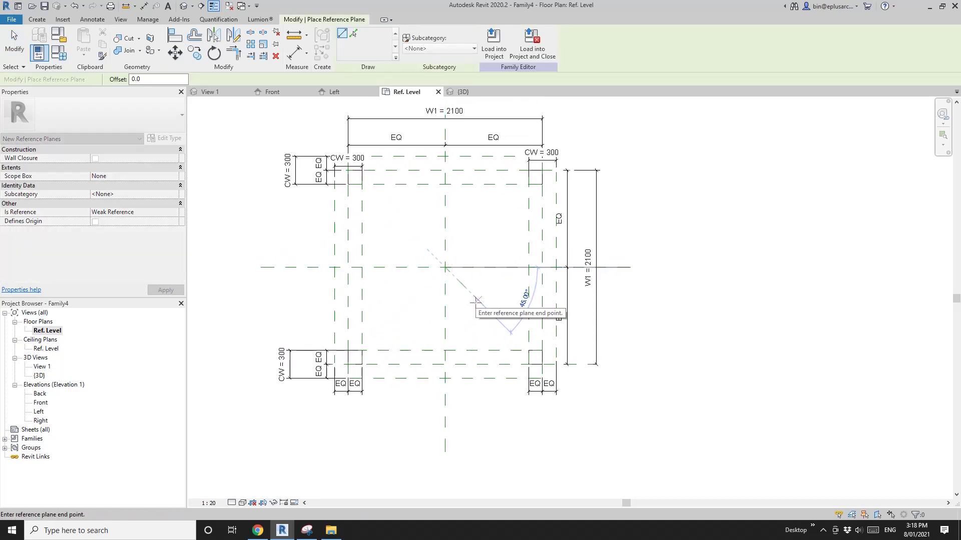
pyautogui.click(476, 300)
pyautogui.press('Escape')
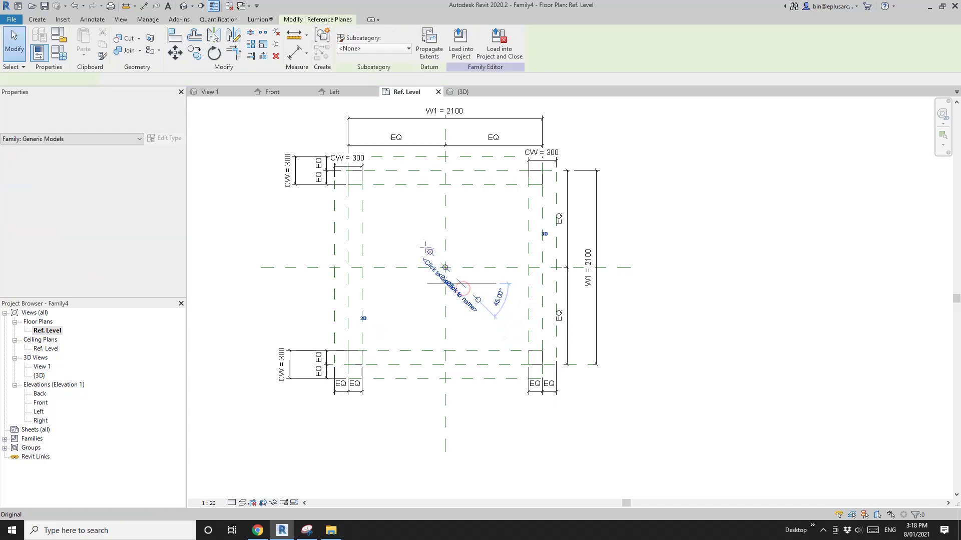
pyautogui.moveTo(413, 235); pyautogui.dragTo(413, 235)
pyautogui.press('Escape')
pyautogui.moveTo(467, 291); pyautogui.dragTo(467, 296, button='middle')
pyautogui.click(459, 286)
pyautogui.press('Escape')
# Step: Draw a reference plane at 135° through the center plane intersection, crossing the first diagonal, and extend it past the center
pyautogui.press('r')
pyautogui.press('p')
pyautogui.click(445, 271)
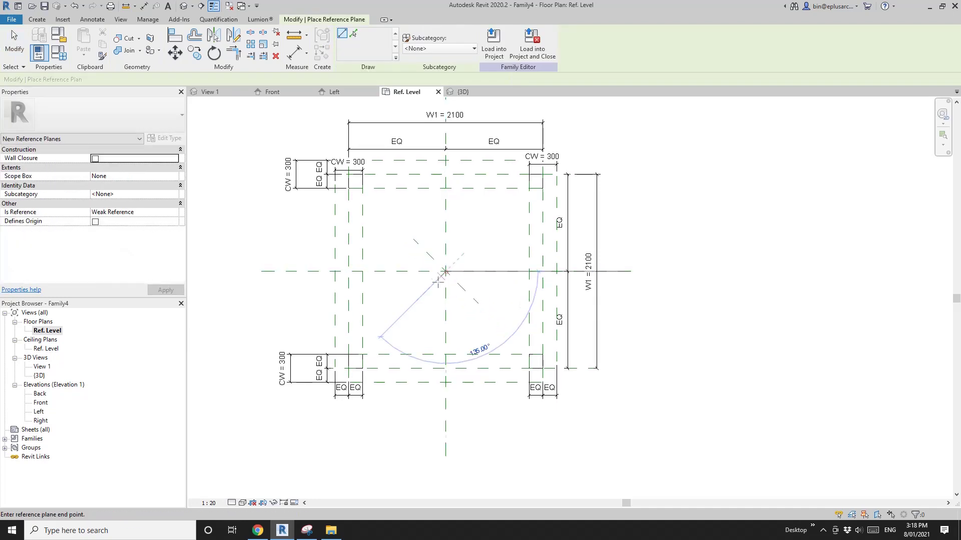
pyautogui.click(418, 301)
pyautogui.press('Escape')
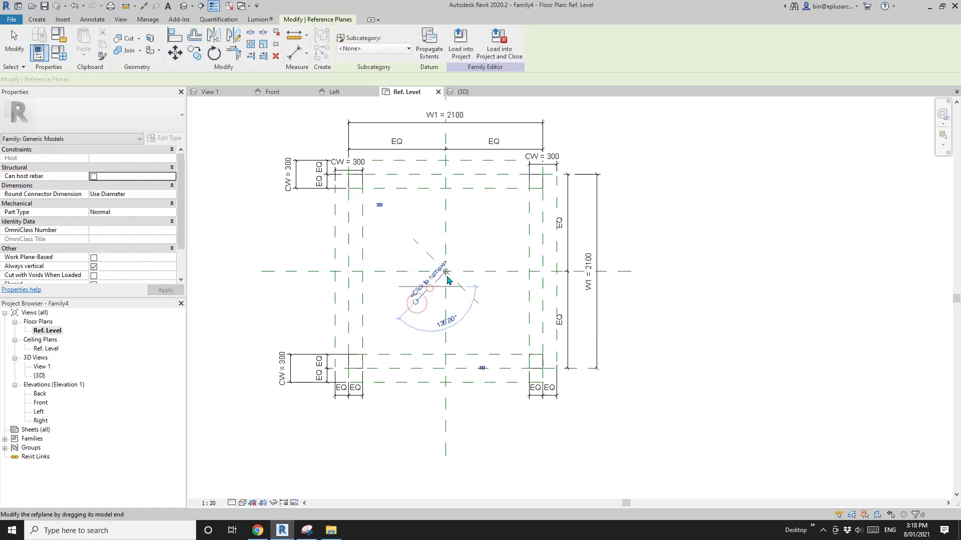
pyautogui.moveTo(477, 240); pyautogui.dragTo(478, 240)
pyautogui.press('Escape')
# Step: Delete the first diagonal reference plane, the one sloping down to the right
pyautogui.scroll(1, 464, 304)
pyautogui.moveTo(464, 303); pyautogui.dragTo(498, 292, button='middle')
pyautogui.scroll(-1, 467, 288)
pyautogui.click(463, 287)
pyautogui.press('Delete')
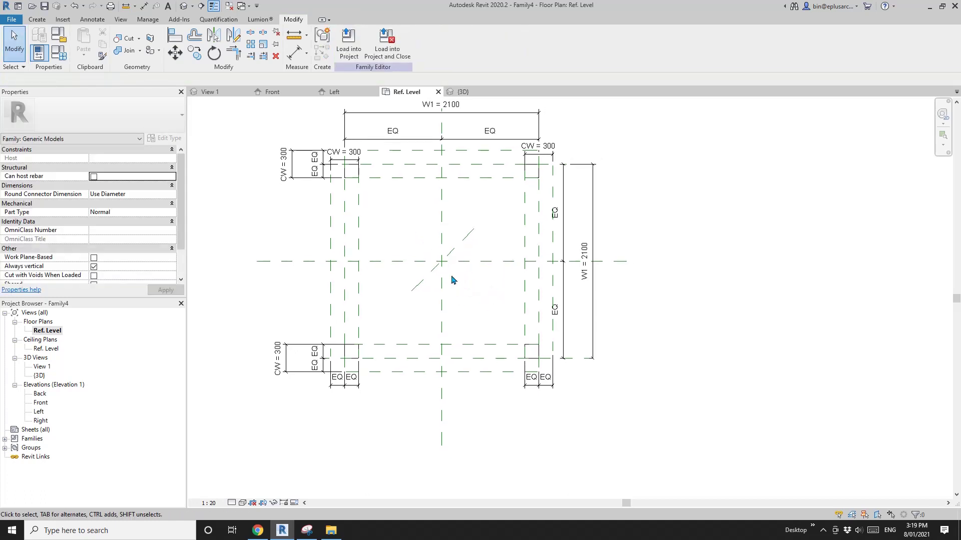
# Step: Create a section at 135° across the plan's lower-left corner, perpendicular to the diagonal reference plane, and flip it to face the vault center
pyautogui.moveTo(419, 271); pyautogui.dragTo(463, 275, button='middle')
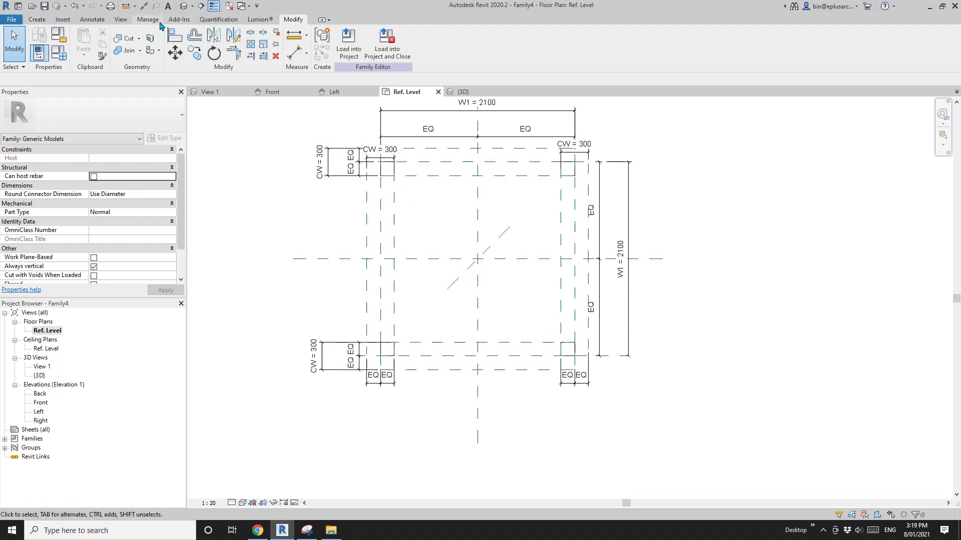
pyautogui.click(120, 20)
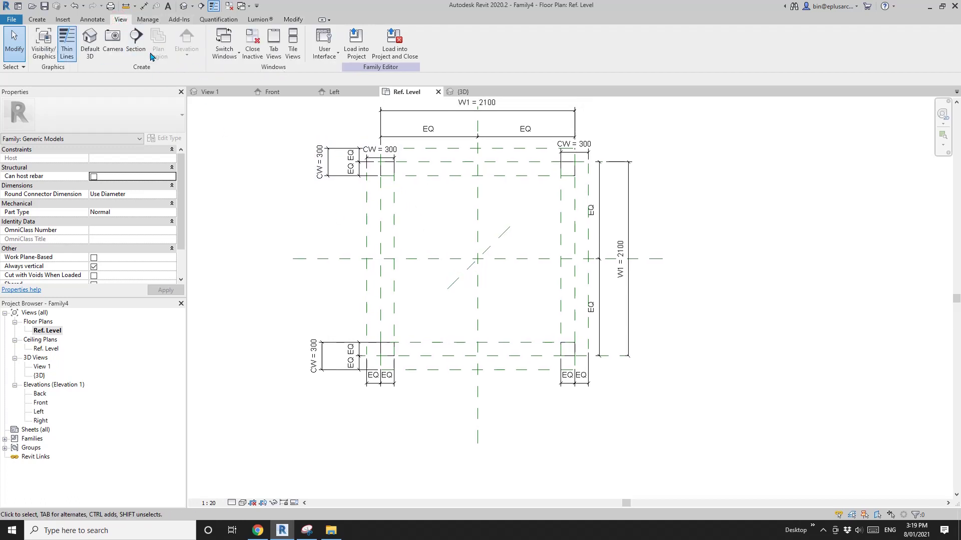
pyautogui.click(137, 42)
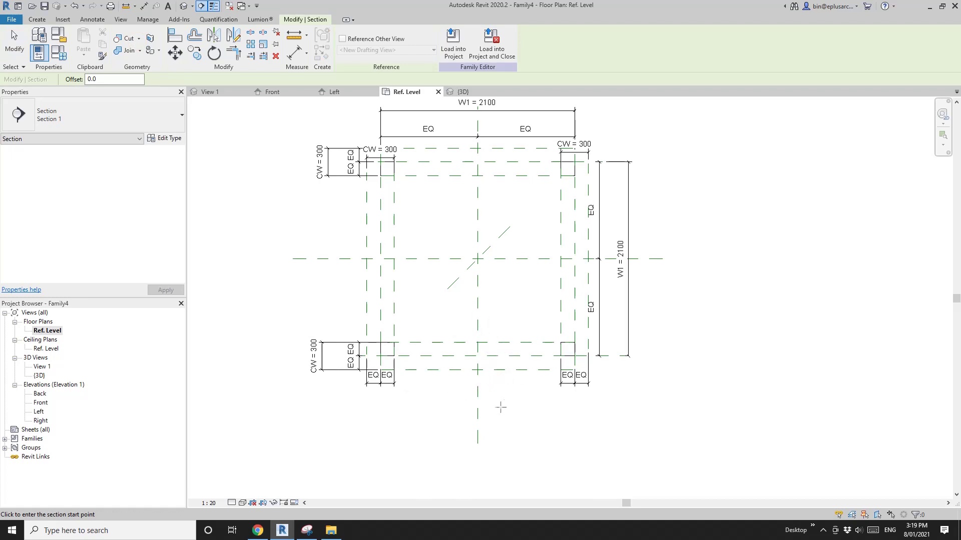
pyautogui.click(502, 404)
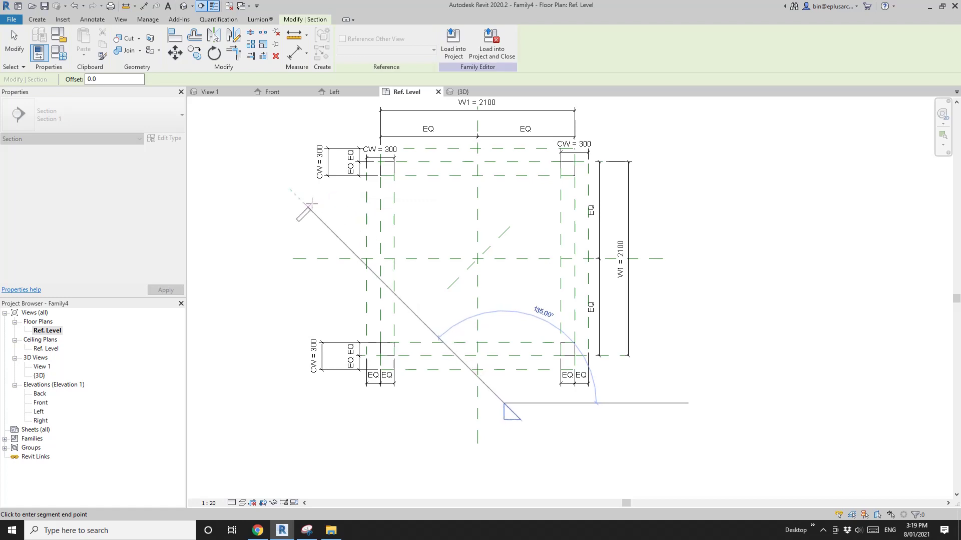
pyautogui.click(311, 205)
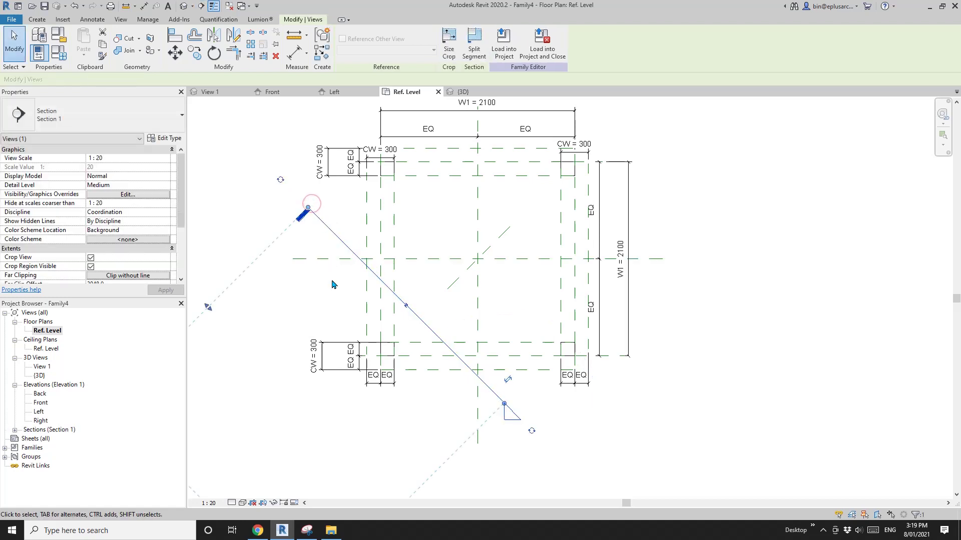
pyautogui.click(508, 382)
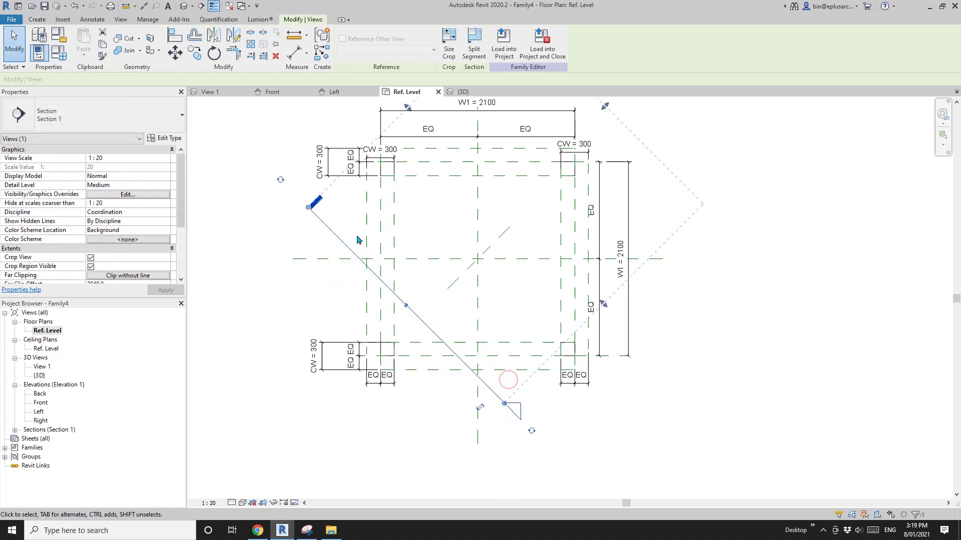
# Step: Deselect the section line and open the Section 1 view
pyautogui.scroll(-2, 484, 242)
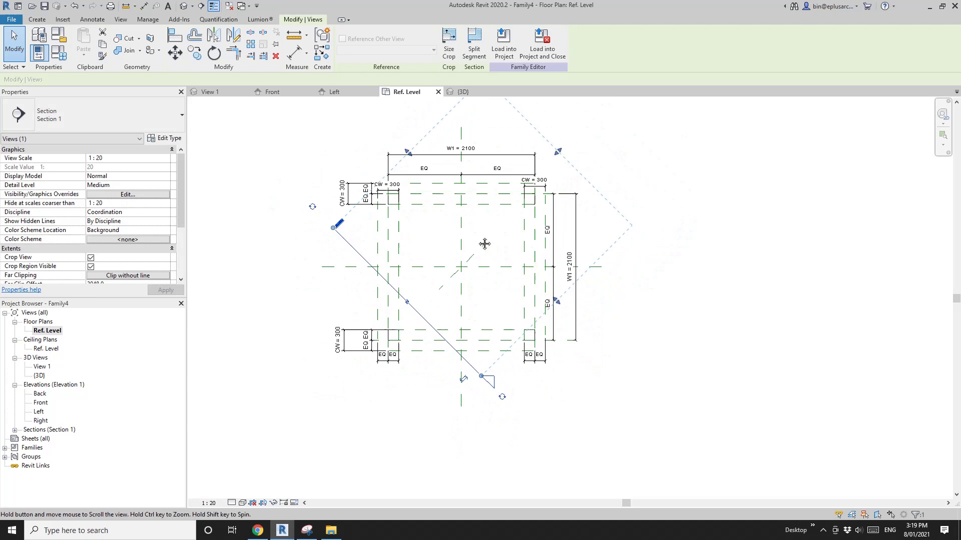
pyautogui.rightClick(355, 255)
pyautogui.doubleClick(33, 431)
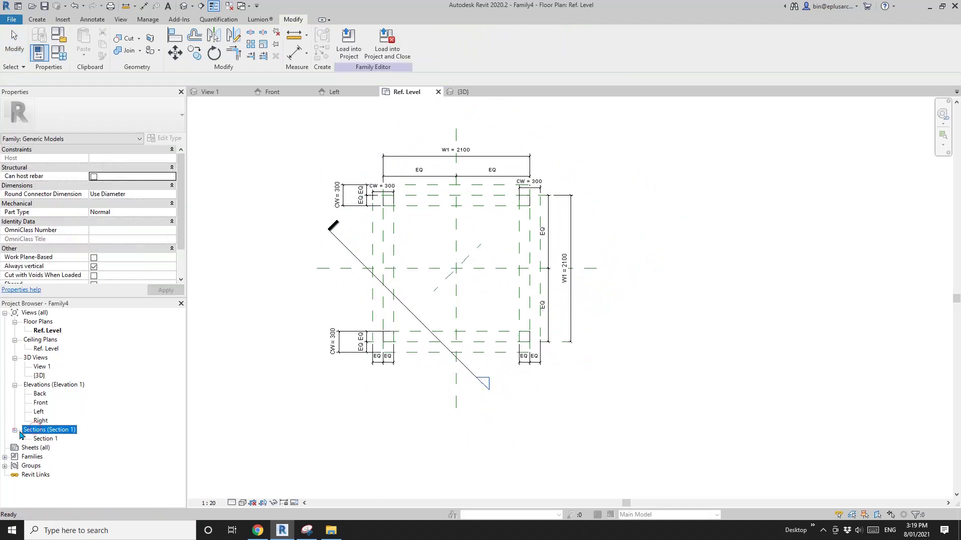
pyautogui.doubleClick(44, 438)
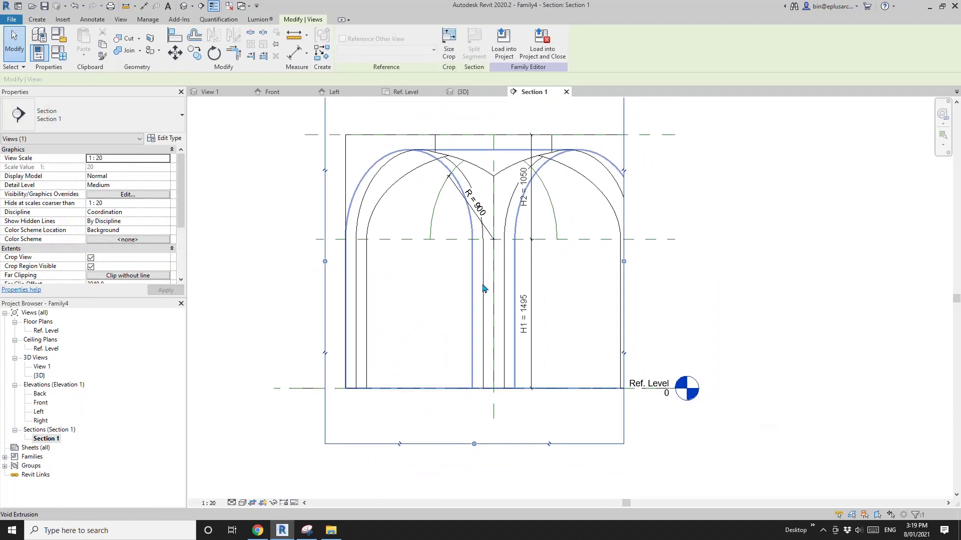
# Step: Widen the Section 1 crop region on its right edge so the entire vault module fits inside it
pyautogui.moveTo(483, 288); pyautogui.dragTo(459, 276, button='middle')
pyautogui.click(470, 151)
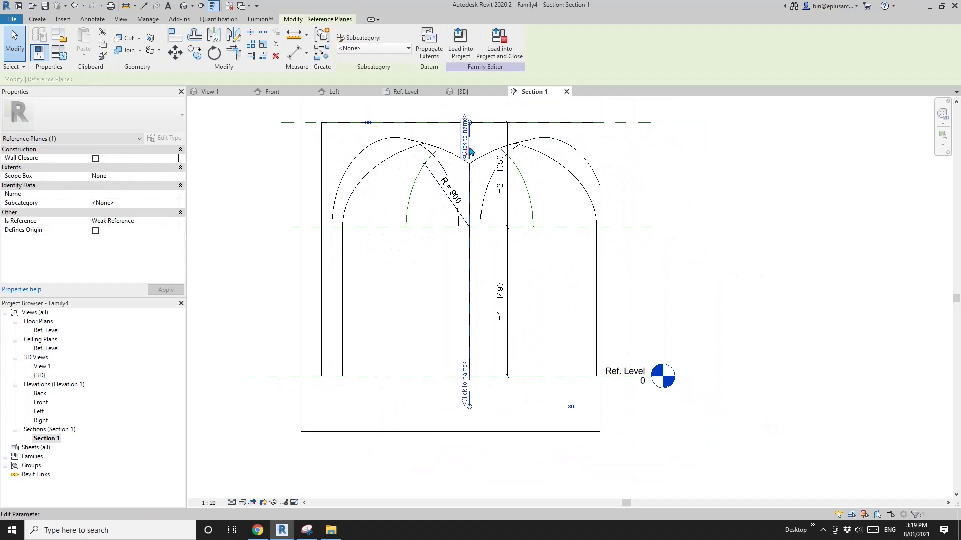
pyautogui.scroll(-2, 469, 152)
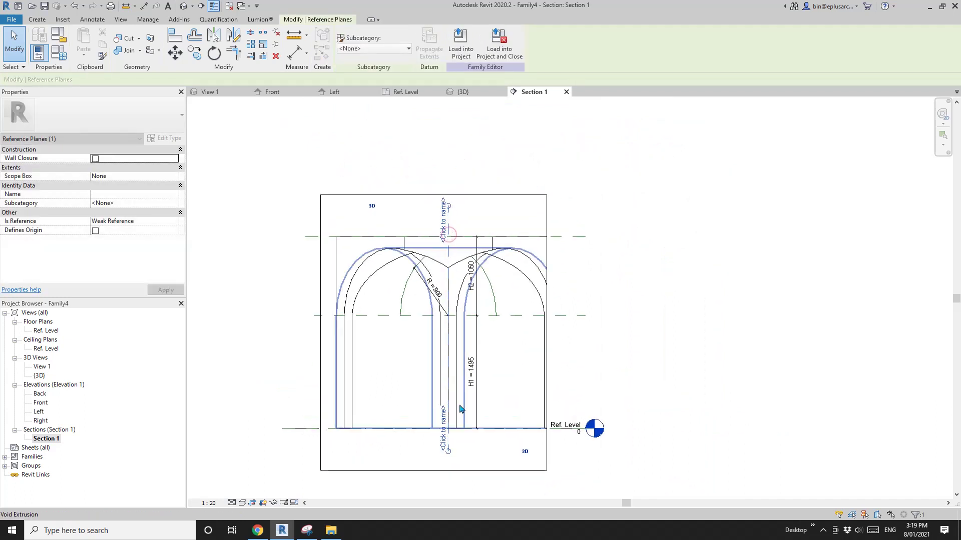
pyautogui.moveTo(441, 423); pyautogui.dragTo(446, 390, button='middle')
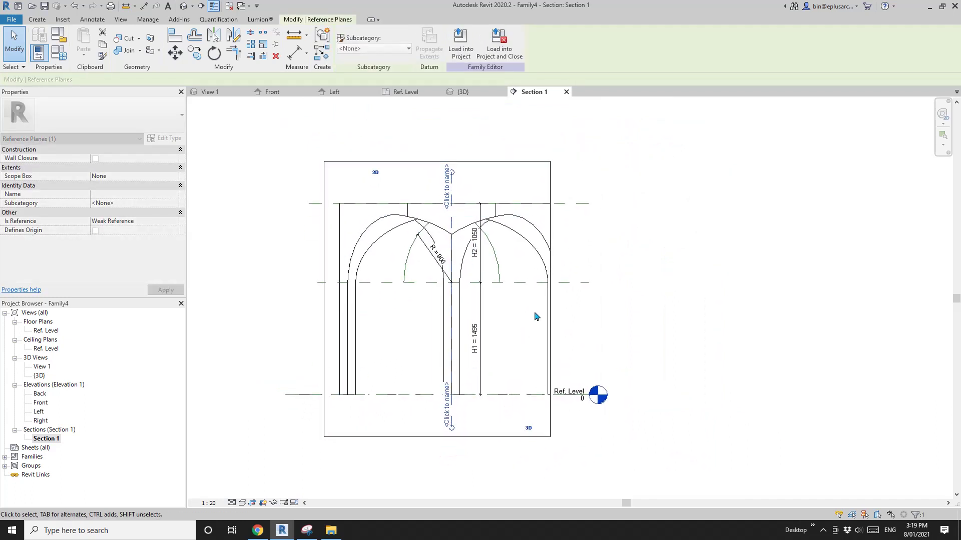
pyautogui.click(550, 172)
pyautogui.moveTo(550, 299); pyautogui.dragTo(592, 299)
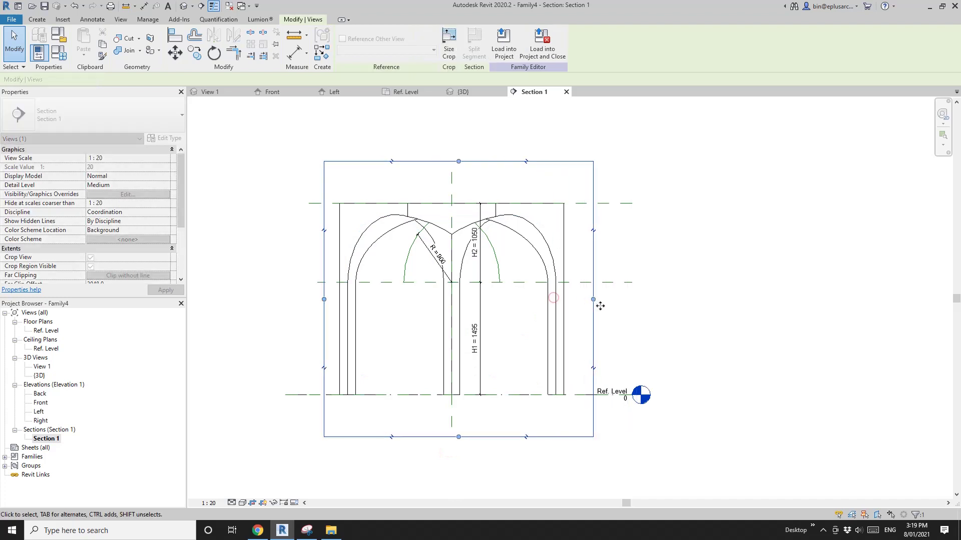
pyautogui.moveTo(433, 406); pyautogui.dragTo(473, 370, button='middle')
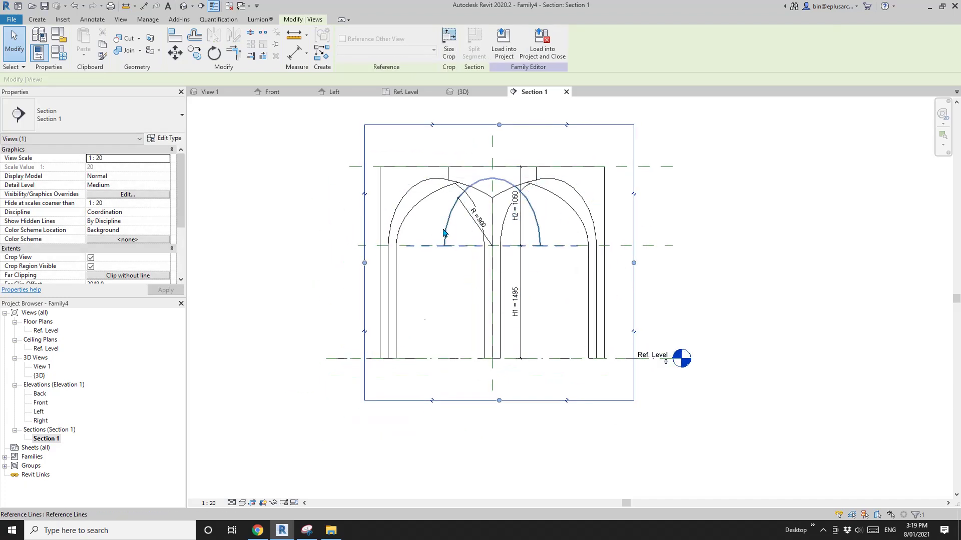
# Step: Examine the overlapping arch outlines and the joined solid around the vault's center in Section 1
pyautogui.scroll(2, 418, 307)
pyautogui.scroll(-1, 447, 292)
pyautogui.moveTo(457, 290); pyautogui.dragTo(466, 273, button='middle')
pyautogui.click(458, 309)
pyautogui.scroll(2, 489, 249)
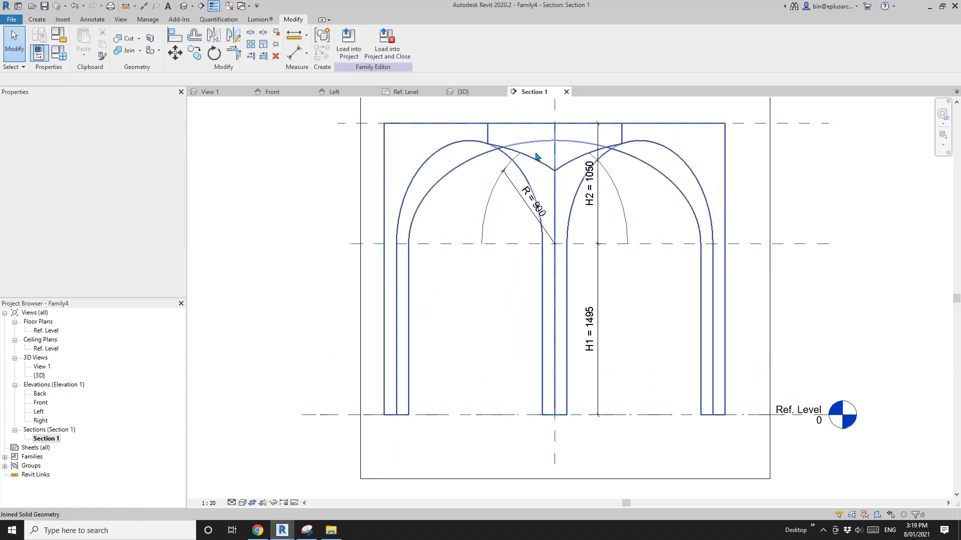
pyautogui.click(535, 194)
pyautogui.moveTo(534, 194); pyautogui.dragTo(500, 188, button='middle')
pyautogui.scroll(1, 515, 169)
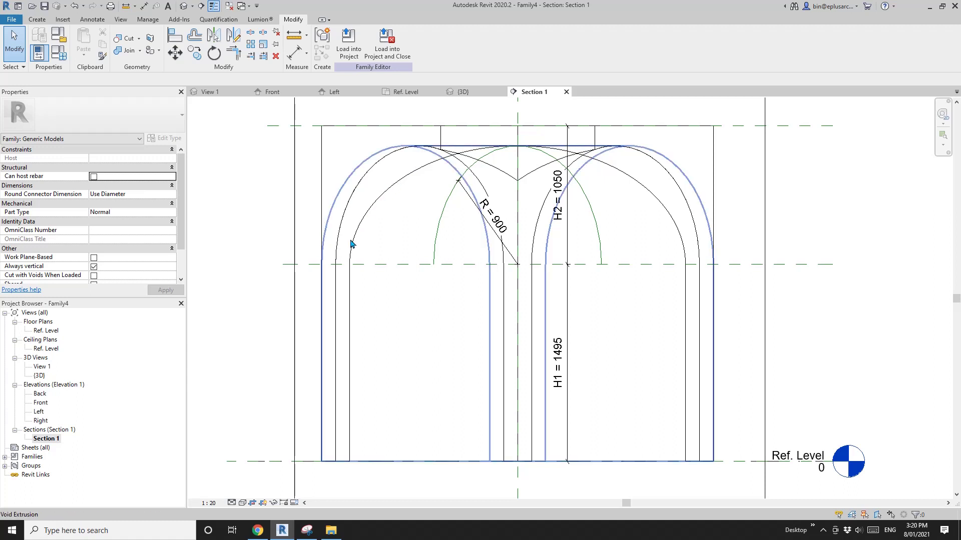
pyautogui.moveTo(436, 246)
pyautogui.mouseDown(button='middle')
pyautogui.moveTo(437, 219)
pyautogui.moveTo(431, 227)
pyautogui.mouseUp(button='middle')
pyautogui.click(431, 227)
pyautogui.scroll(-1, 449, 228)
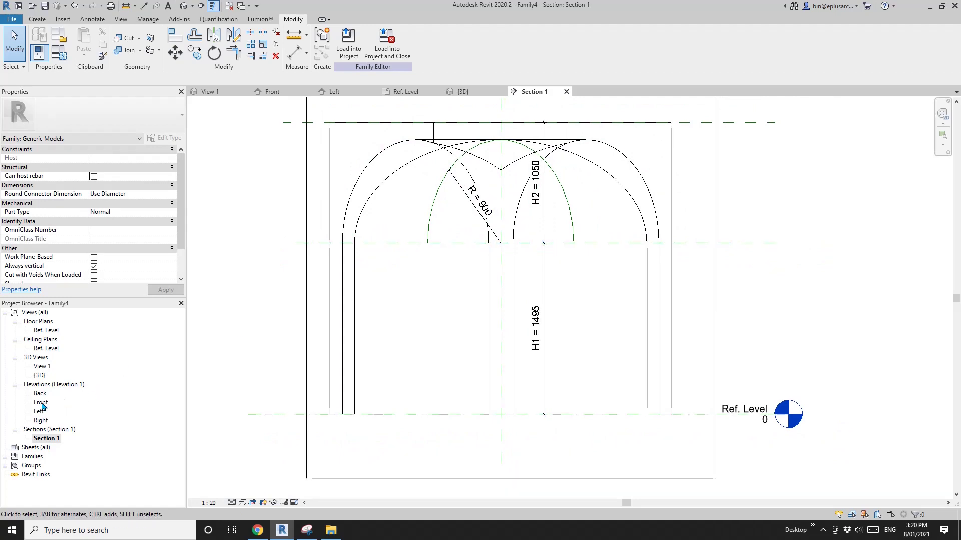
# Step: In the Ref. Level plan, pull the section's far clip back to just past the vault center, and return to Section 1
pyautogui.doubleClick(45, 331)
pyautogui.click(401, 304)
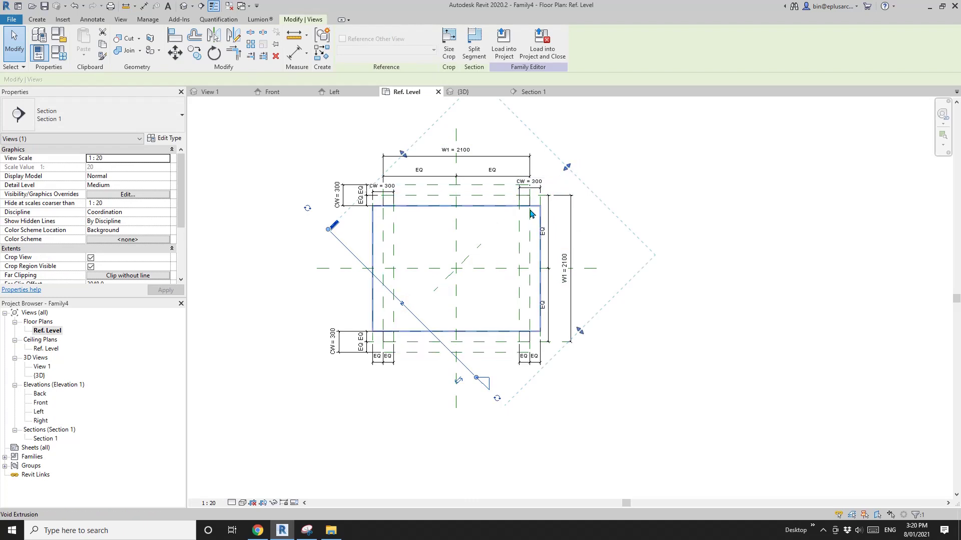
pyautogui.moveTo(567, 167); pyautogui.dragTo(563, 178)
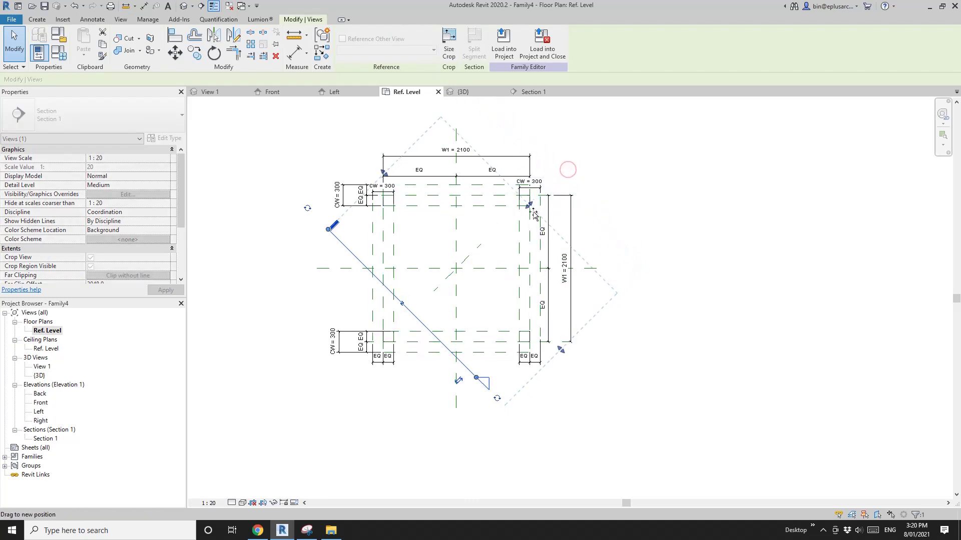
pyautogui.moveTo(515, 230); pyautogui.dragTo(507, 241)
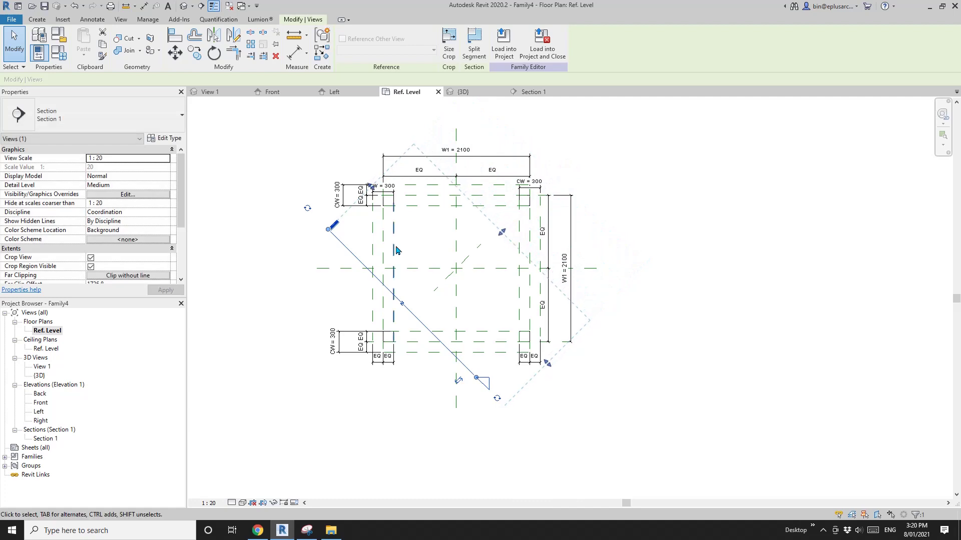
pyautogui.doubleClick(45, 438)
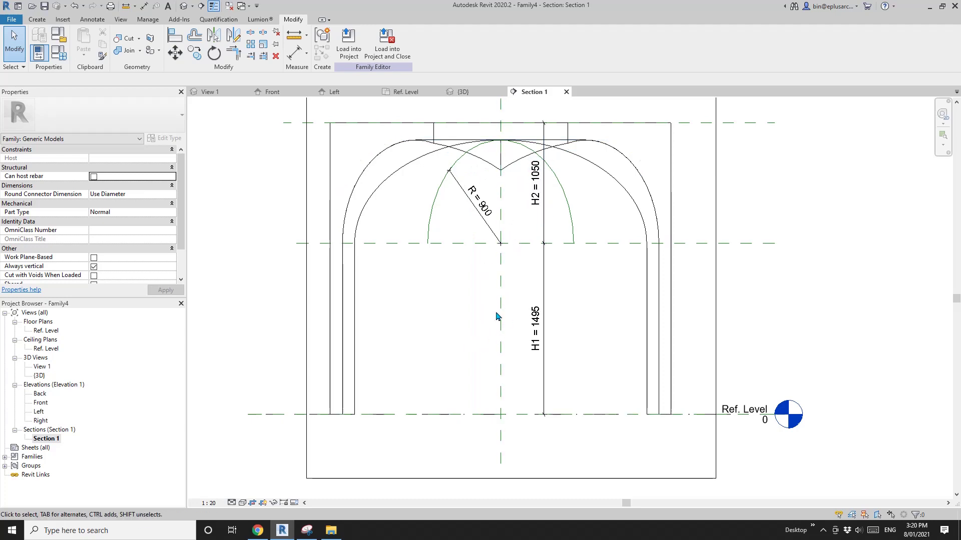
# Step: Draw a horizontal reference plane across the vault at the crown of the arches in Section 1
pyautogui.click(516, 160)
pyautogui.scroll(1, 514, 151)
pyautogui.press('Escape')
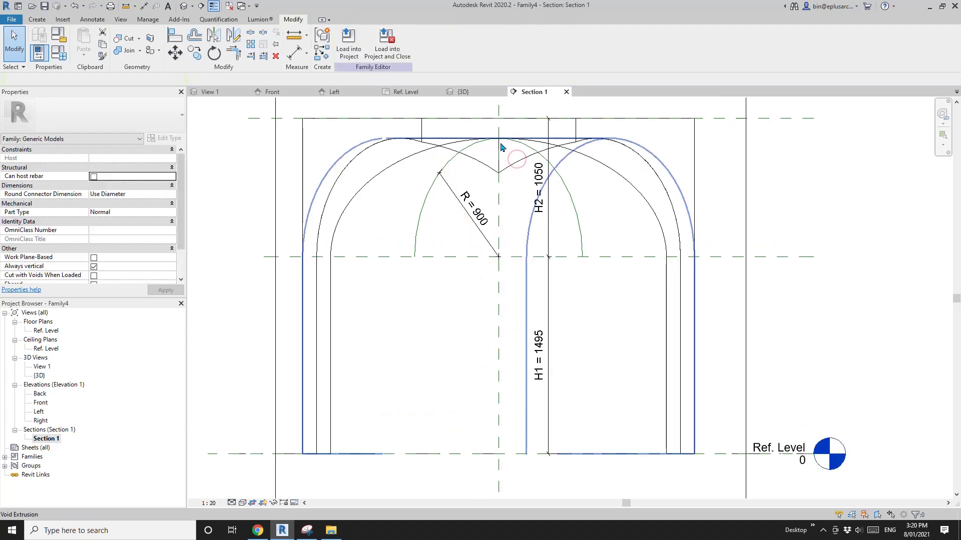
pyautogui.scroll(-1, 495, 142)
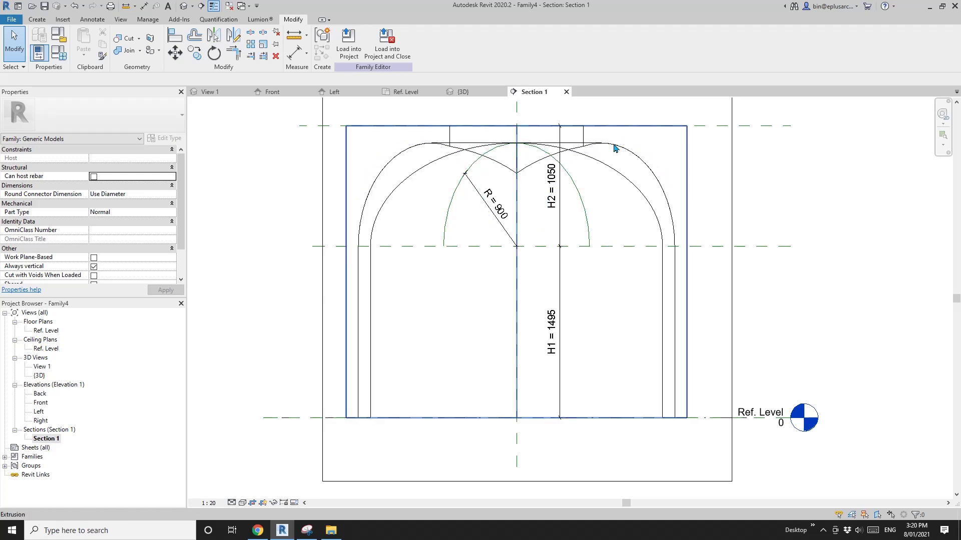
pyautogui.scroll(-1, 489, 146)
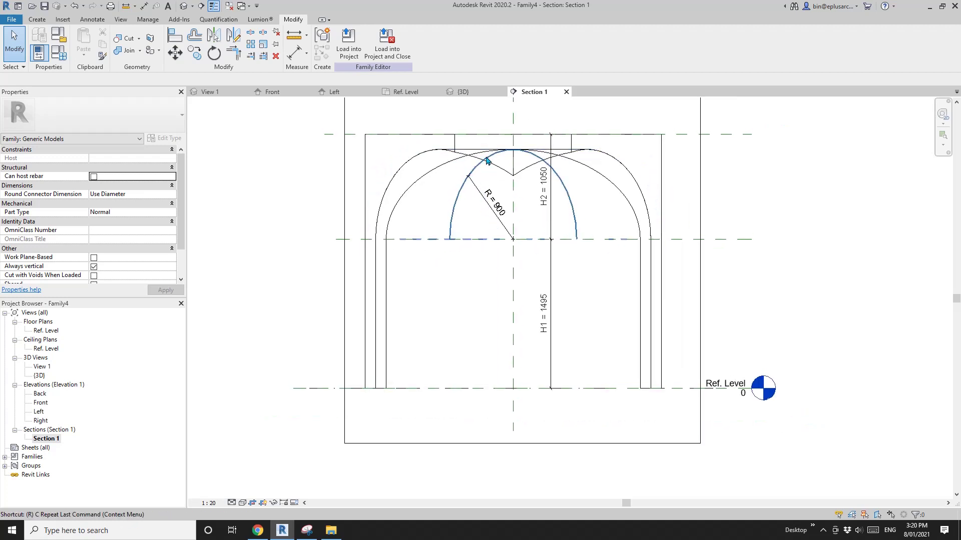
pyautogui.press('r')
pyautogui.press('p')
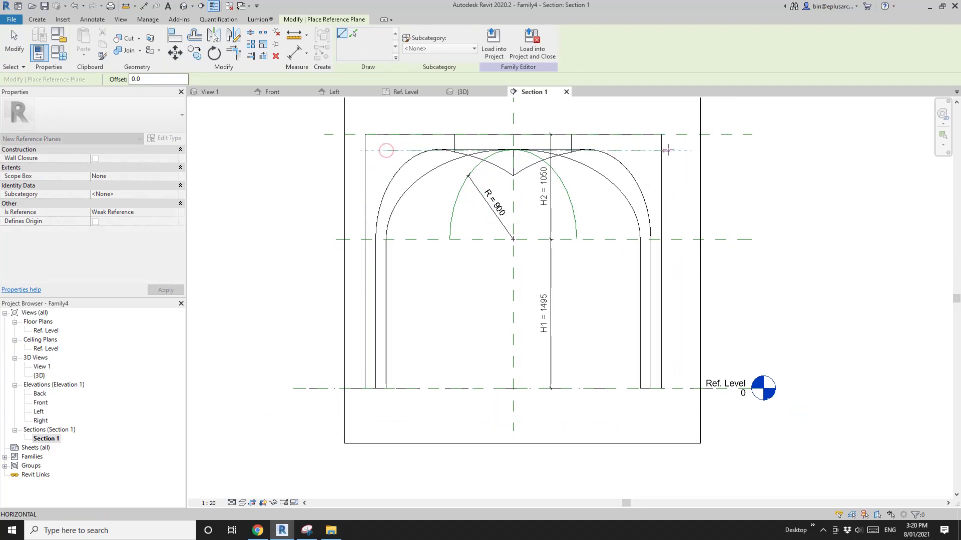
pyautogui.click(673, 150)
pyautogui.press('Escape')
# Step: Dimension the crown reference plane from the arch springing plane and label the dimension with the R parameter
pyautogui.click(399, 151)
pyautogui.moveTo(405, 159); pyautogui.dragTo(450, 162, button='middle')
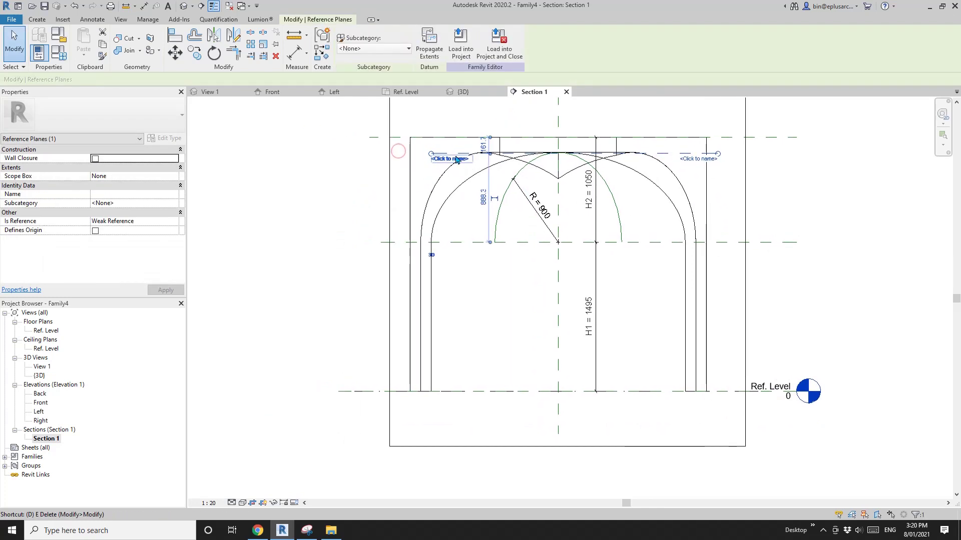
pyautogui.press('d')
pyautogui.press('i')
pyautogui.click(687, 156)
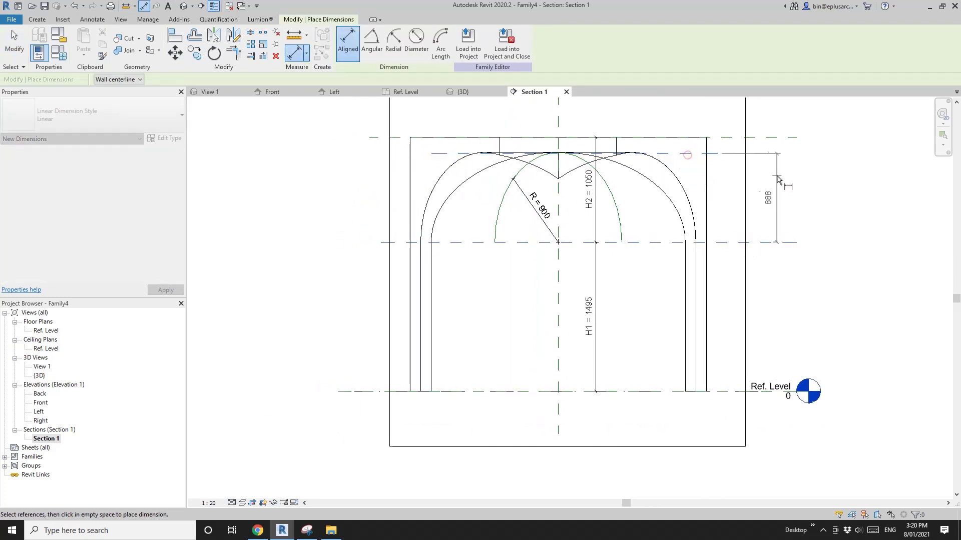
pyautogui.click(776, 176)
pyautogui.press('Escape')
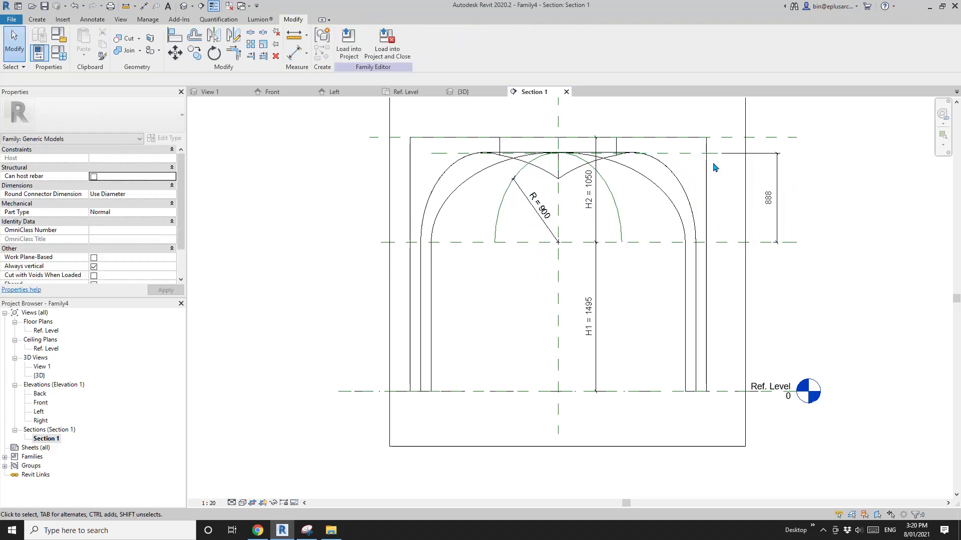
pyautogui.click(770, 154)
pyautogui.click(413, 44)
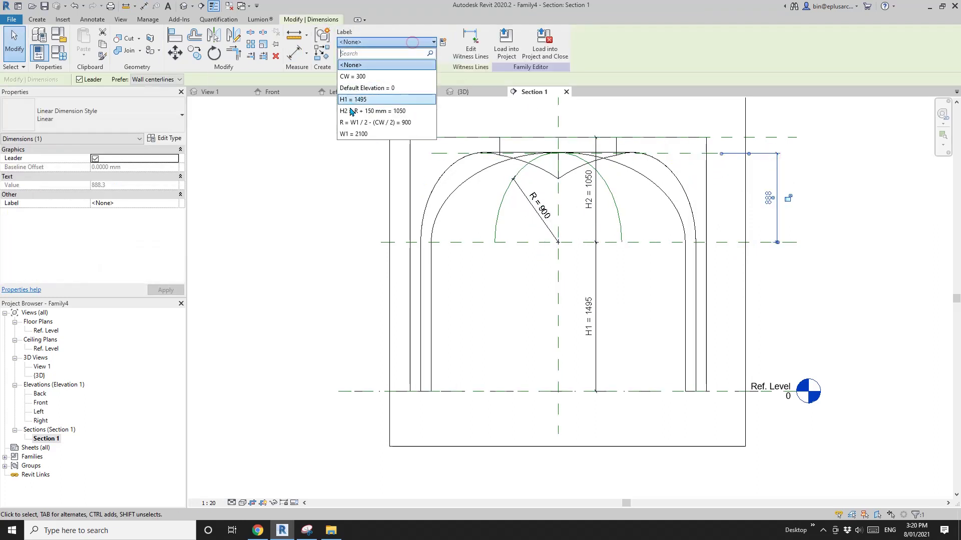
pyautogui.click(352, 122)
pyautogui.press('Escape')
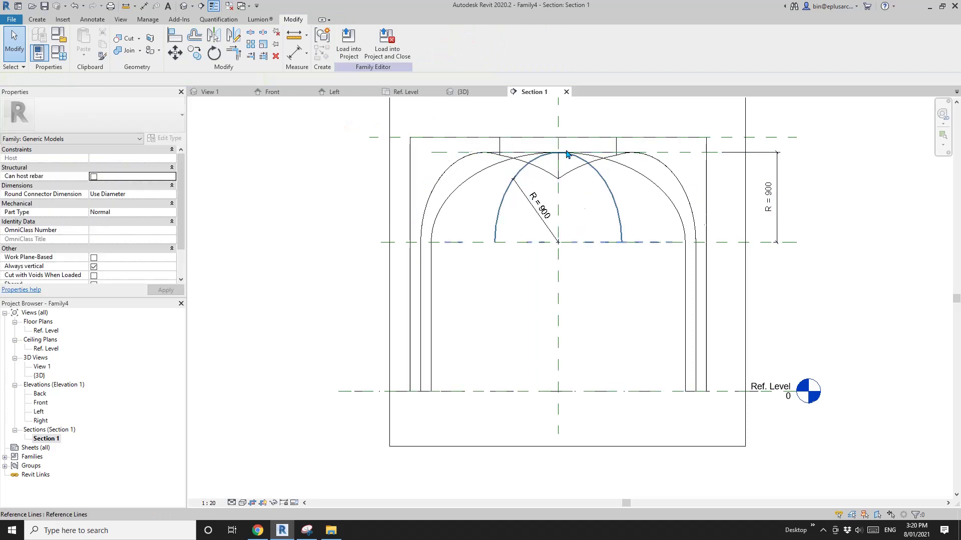
pyautogui.scroll(2, 506, 173)
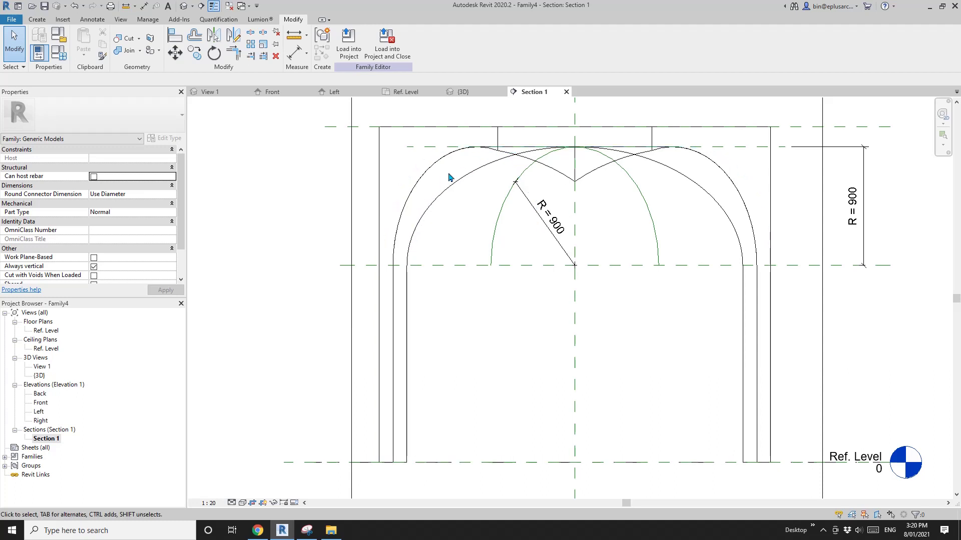
pyautogui.scroll(-2, 425, 227)
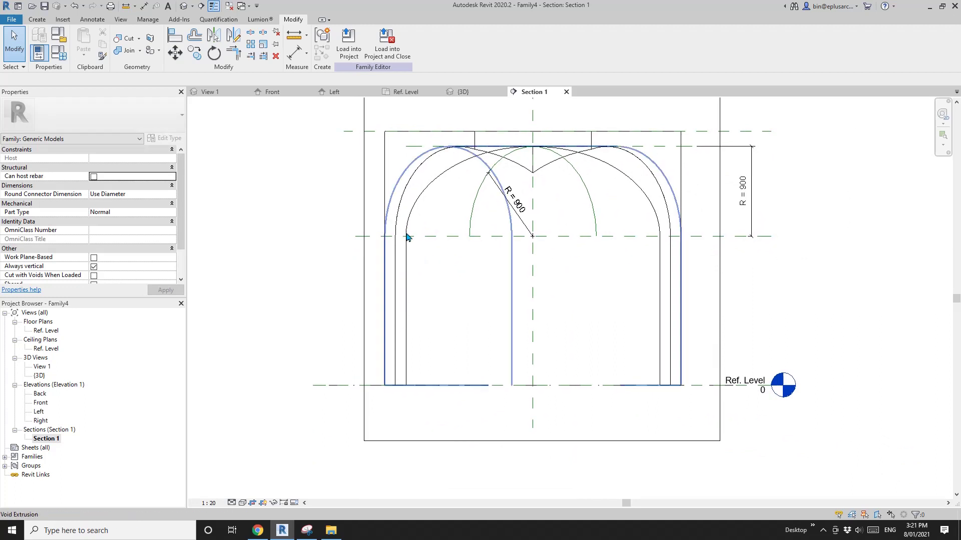
pyautogui.moveTo(434, 228); pyautogui.dragTo(437, 240, button='middle')
pyautogui.click(38, 19)
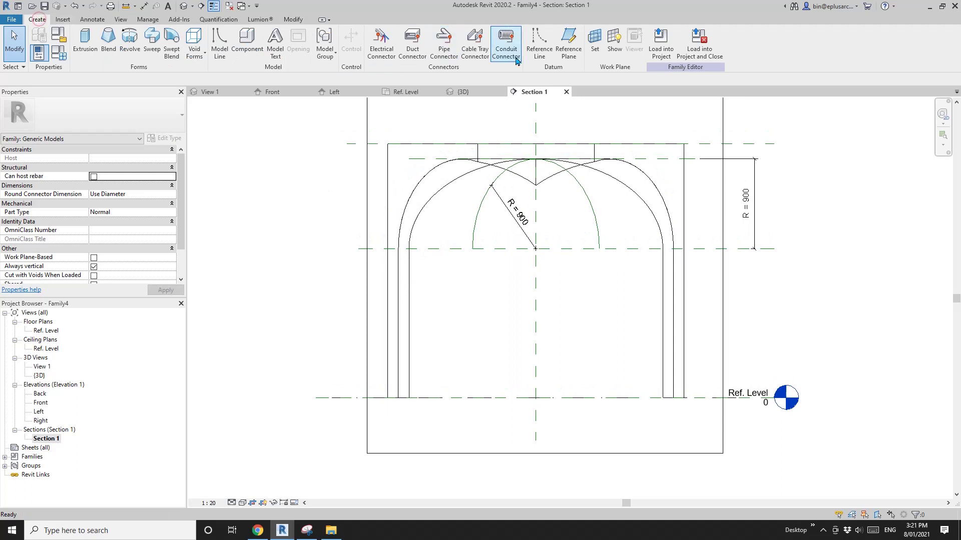
pyautogui.click(539, 44)
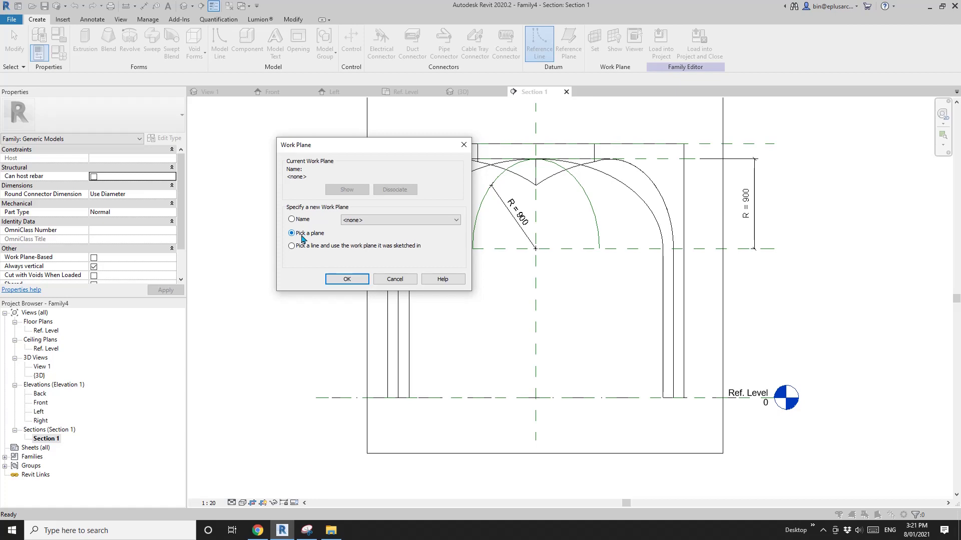
pyautogui.press('Escape')
# Step: In the Ref. Level plan, draw a second diagonal reference plane at 135° through the center intersection and extend it past the center
pyautogui.doubleClick(55, 331)
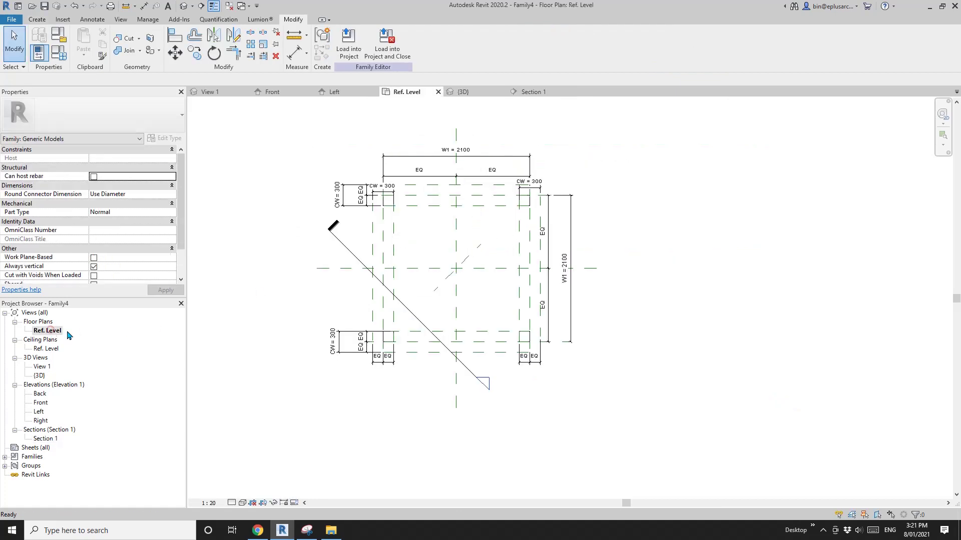
pyautogui.scroll(2, 495, 299)
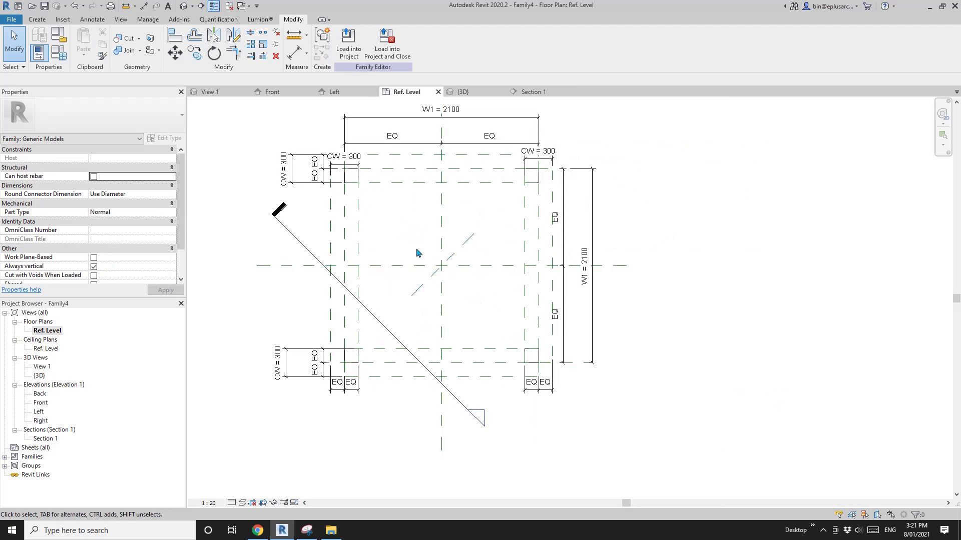
pyautogui.scroll(2, 444, 274)
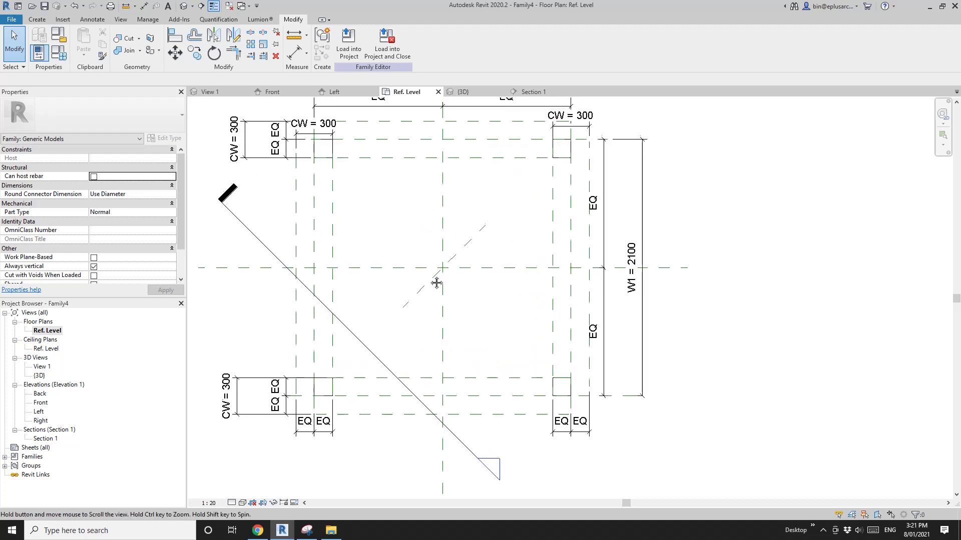
pyautogui.press('r')
pyautogui.press('p')
pyautogui.click(443, 268)
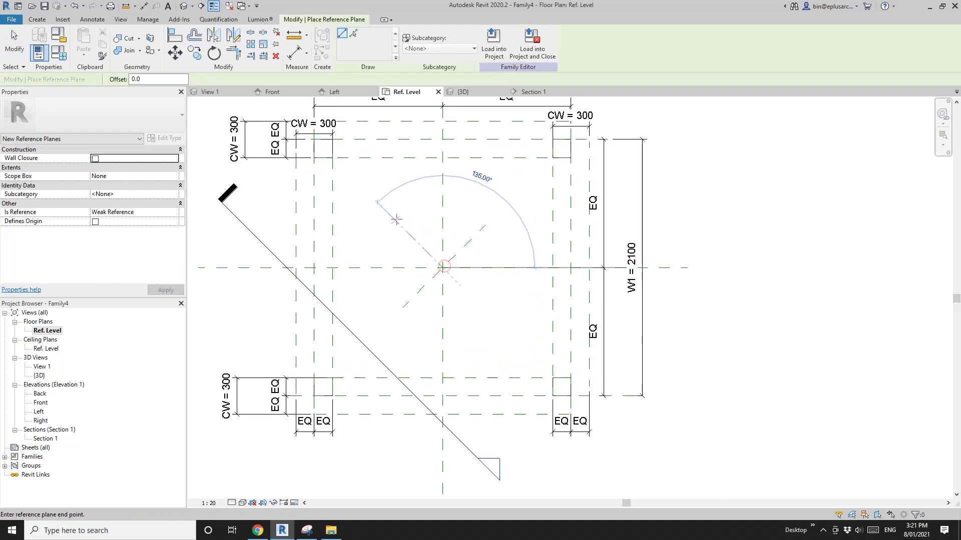
pyautogui.press('Escape')
pyautogui.click(425, 250)
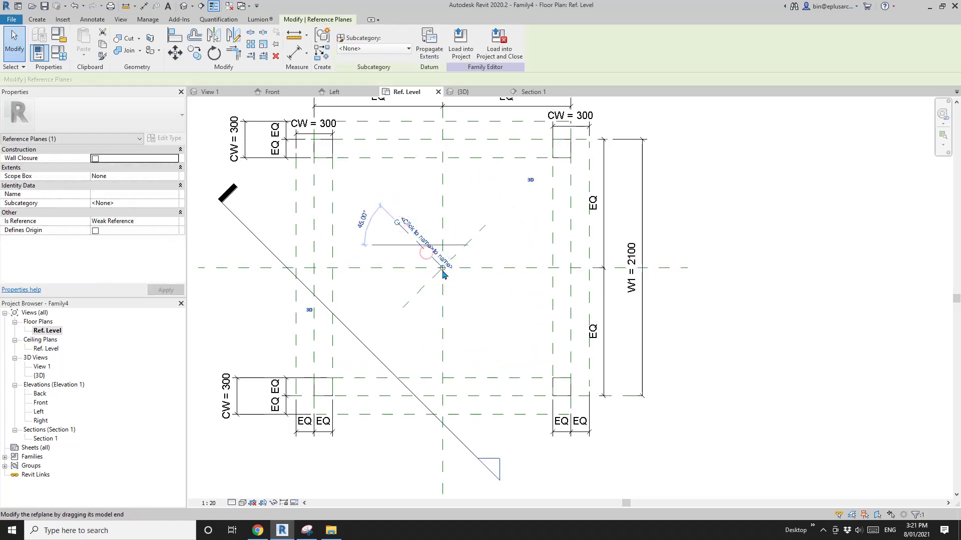
pyautogui.moveTo(443, 268); pyautogui.dragTo(497, 322)
pyautogui.click(443, 270)
pyautogui.press('Escape')
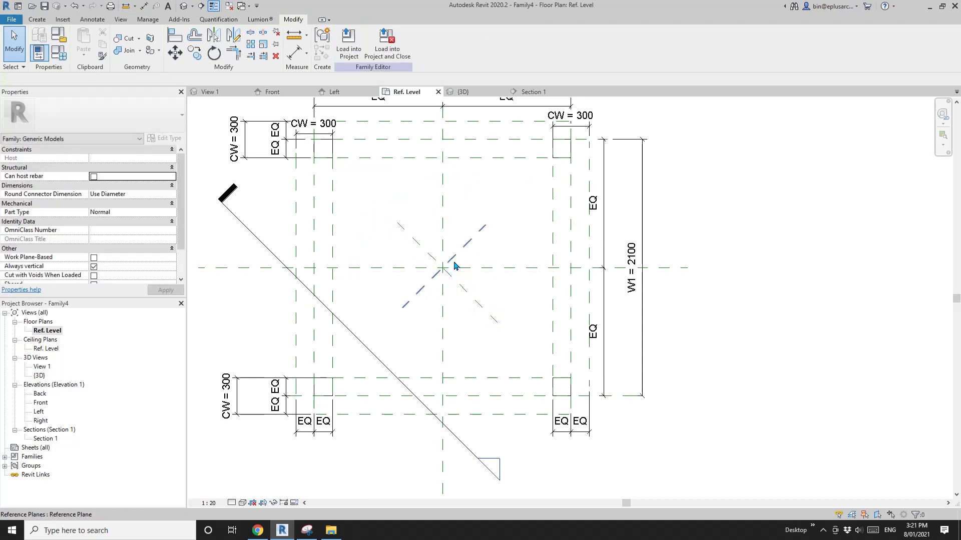
# Step: Name the diagonal reference plane that slopes up to the right Dia1
pyautogui.moveTo(424, 251); pyautogui.dragTo(487, 257, button='middle')
pyautogui.click(487, 257)
pyautogui.press('Escape')
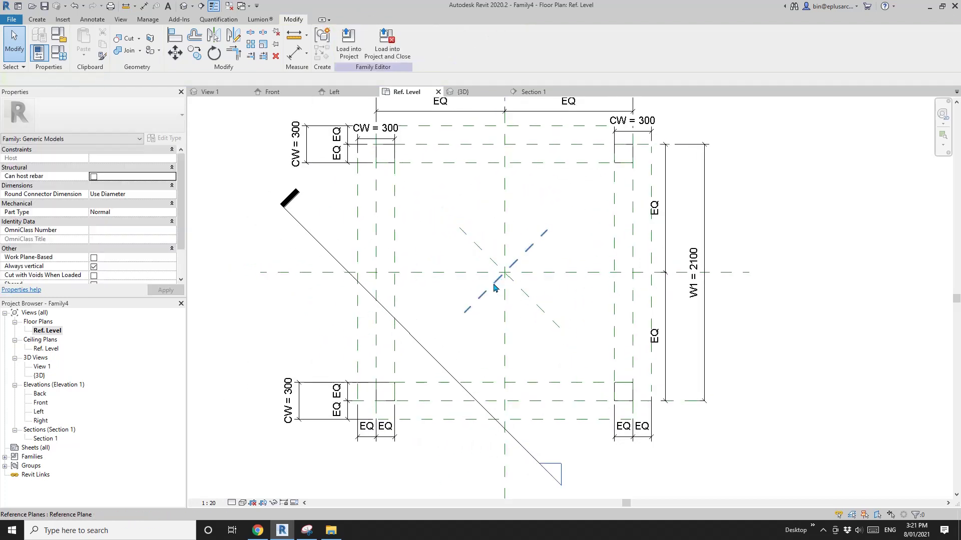
pyautogui.click(493, 283)
pyautogui.press('Escape')
pyautogui.click(540, 238)
pyautogui.click(535, 237)
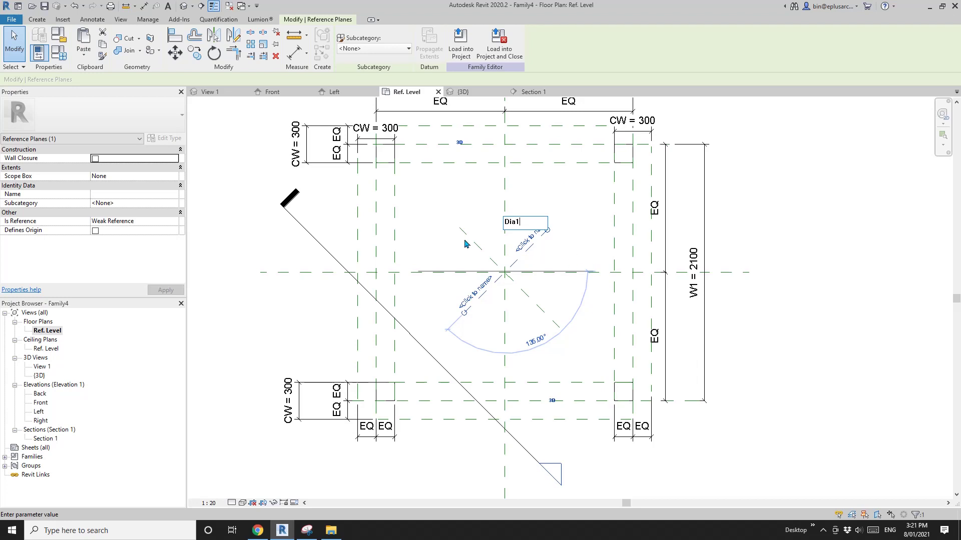
pyautogui.write('Dia1')
pyautogui.click(431, 236)
# Step: Name the diagonal reference plane that slopes down to the right Dia2
pyautogui.click(470, 239)
pyautogui.click(470, 225)
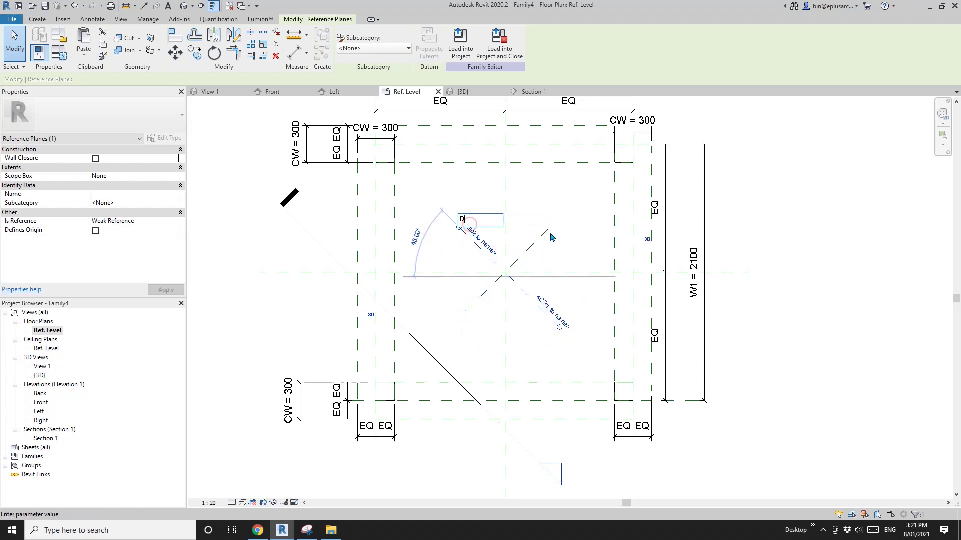
pyautogui.click(577, 187)
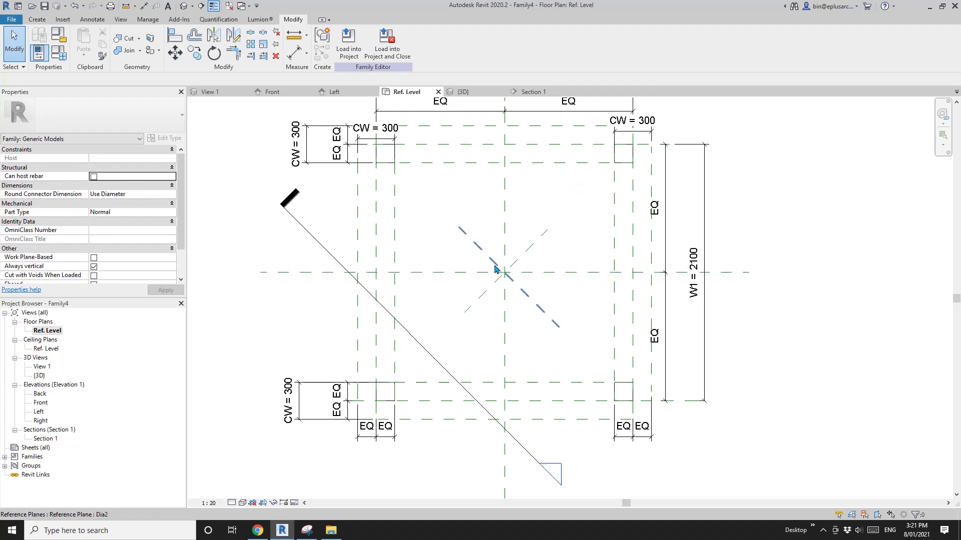
# Step: Open the Section 1 view and set its work plane to the named reference plane Dia2
pyautogui.doubleClick(45, 438)
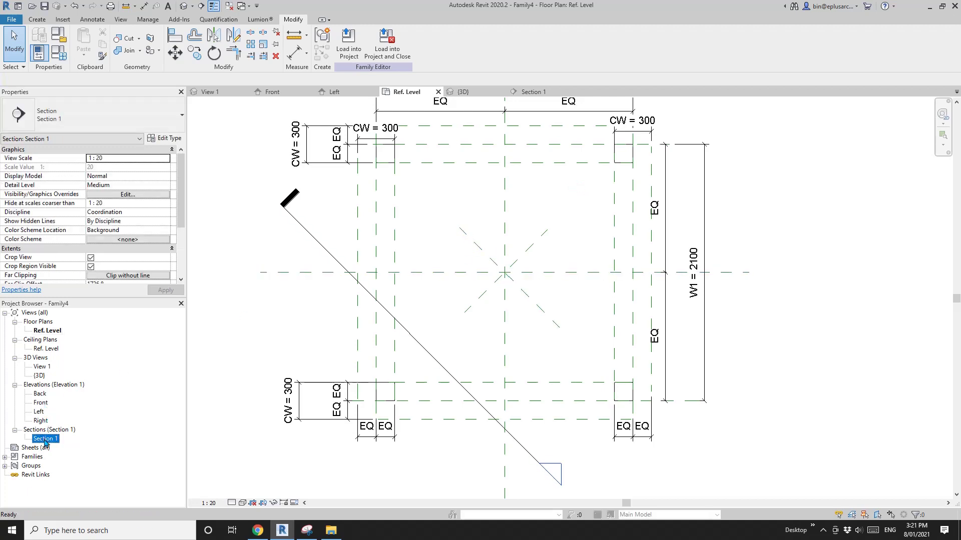
pyautogui.scroll(4, 452, 242)
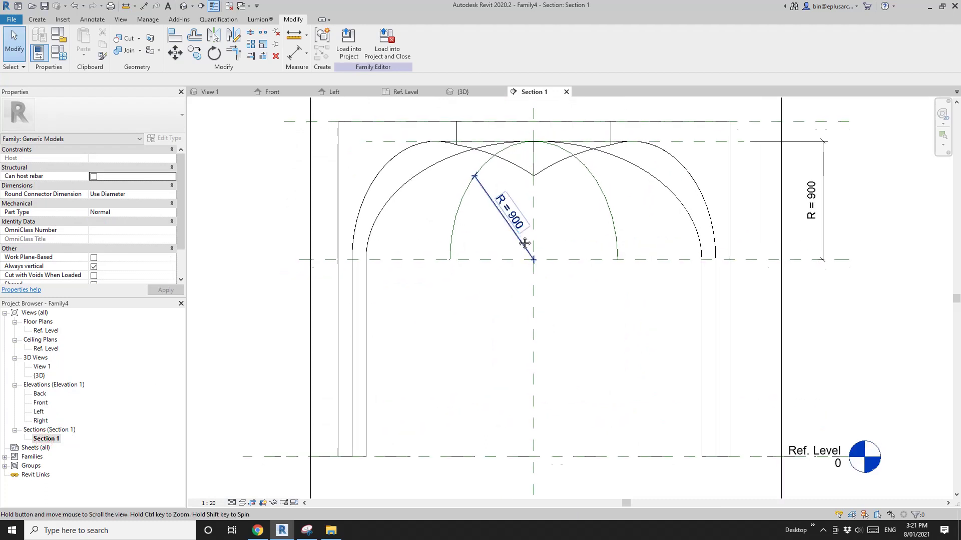
pyautogui.click(37, 19)
pyautogui.click(598, 45)
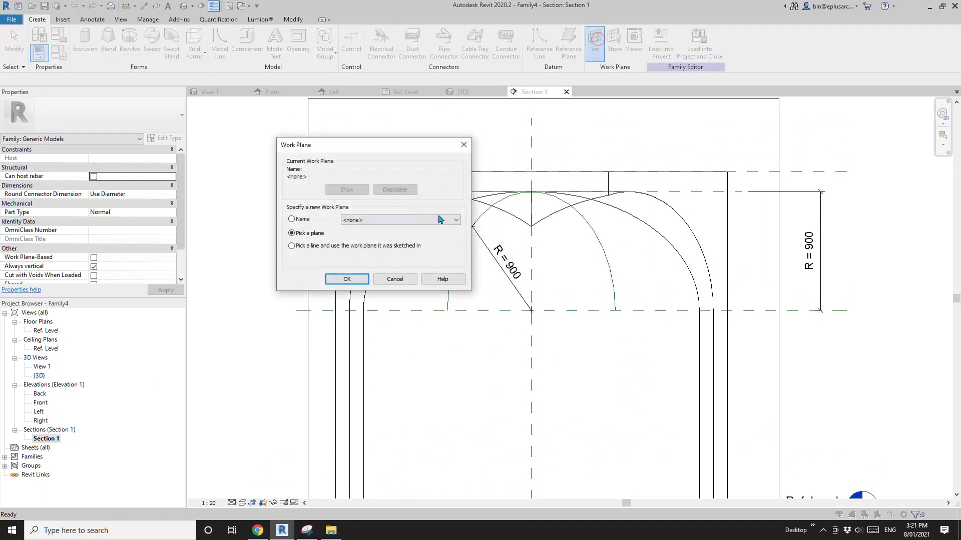
pyautogui.click(399, 220)
pyautogui.click(399, 262)
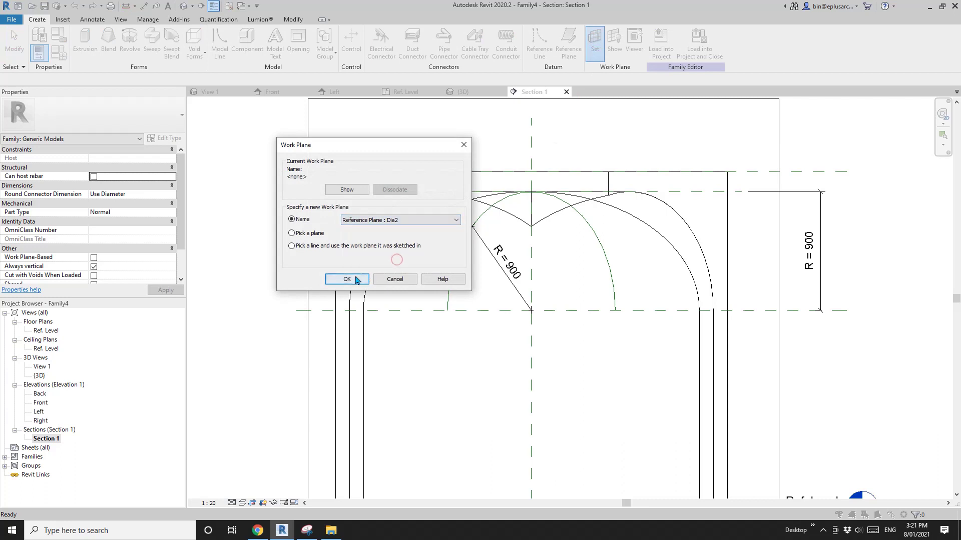
pyautogui.click(346, 278)
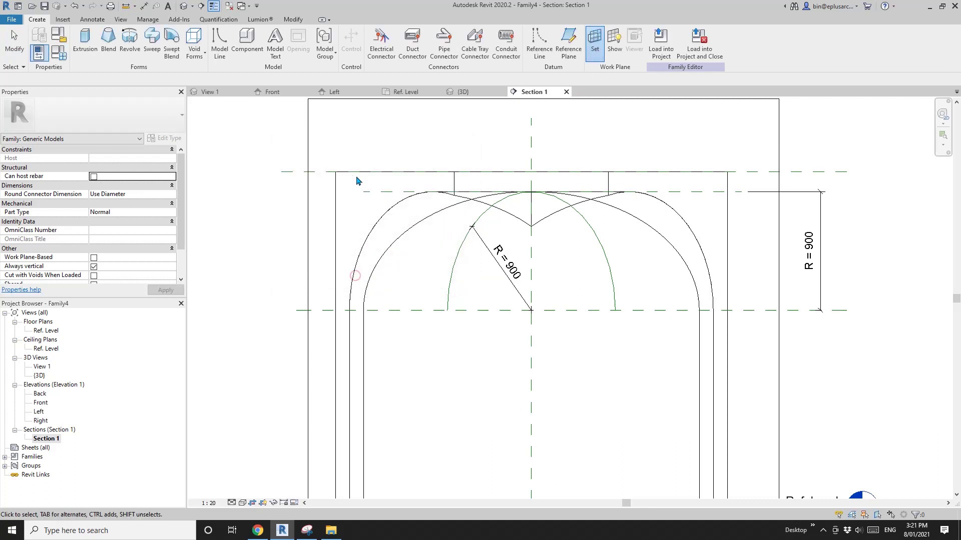
# Step: Draw a 90° reference-line arc with a 900 mm radius from the left inner springing point up to the crown reference plane
pyautogui.click(547, 53)
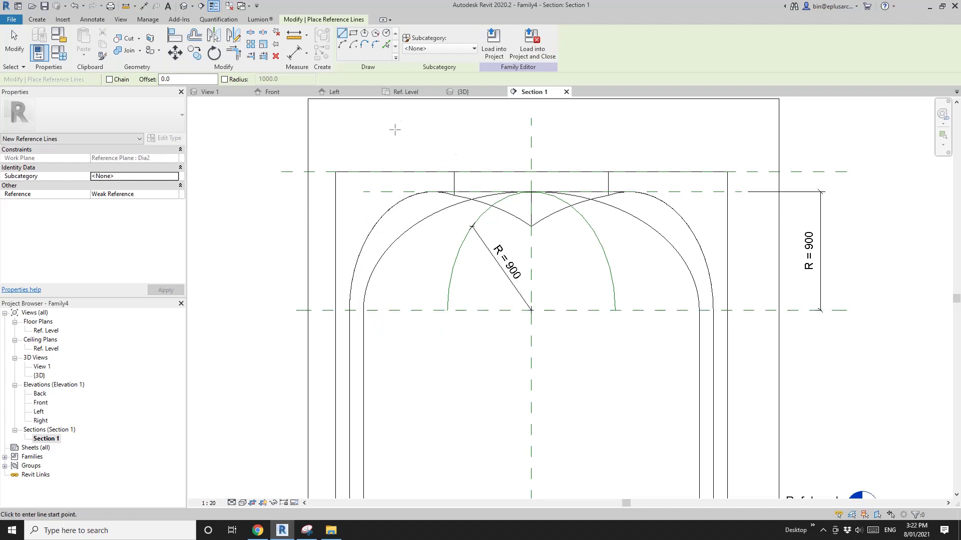
pyautogui.click(342, 44)
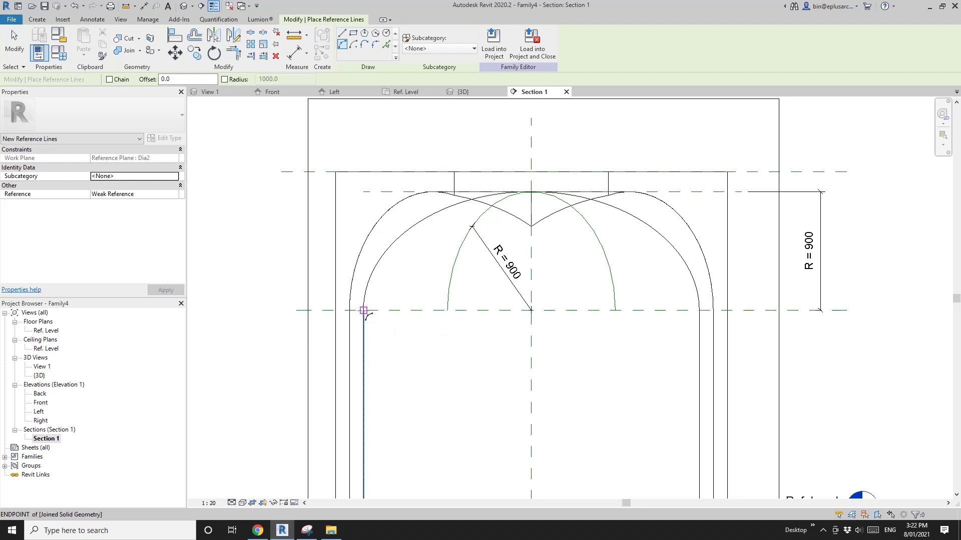
pyautogui.click(364, 311)
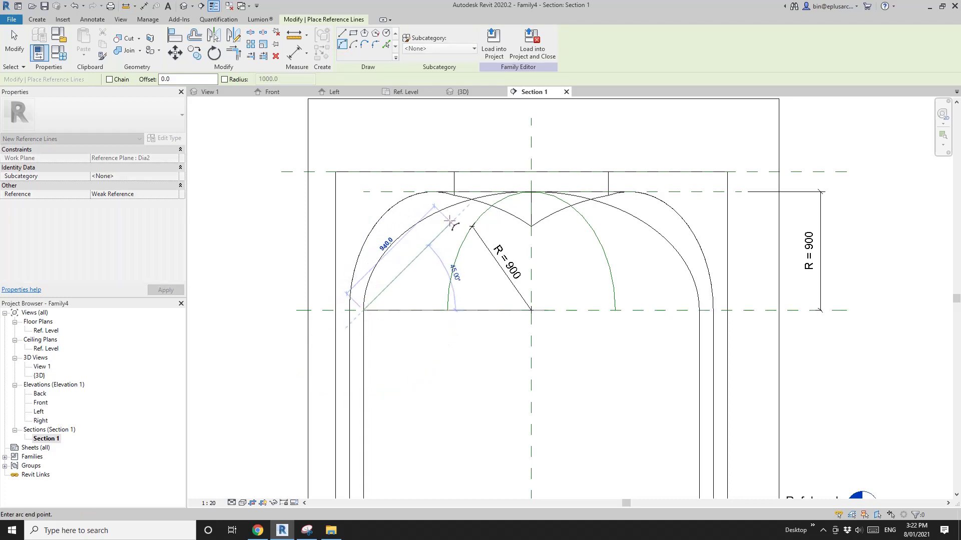
pyautogui.click(481, 193)
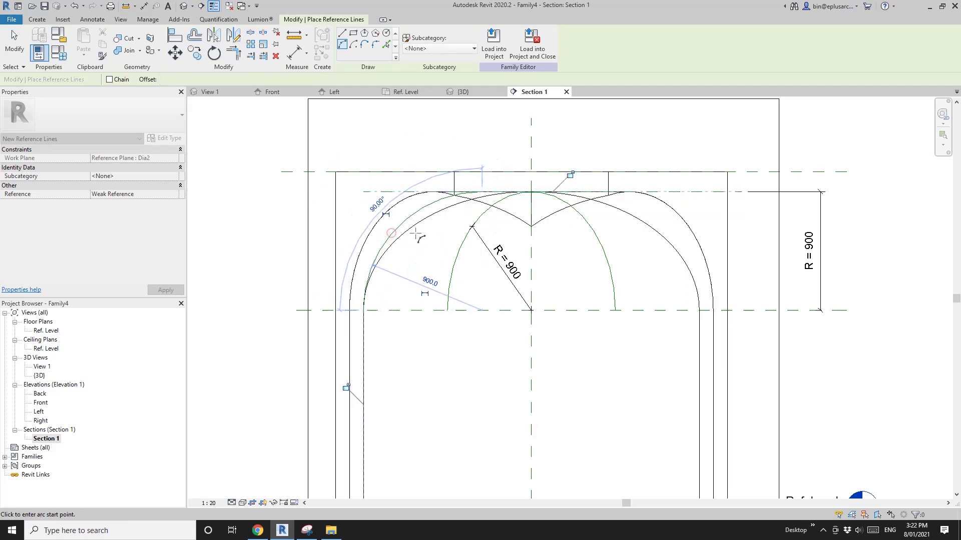
pyautogui.click(384, 259)
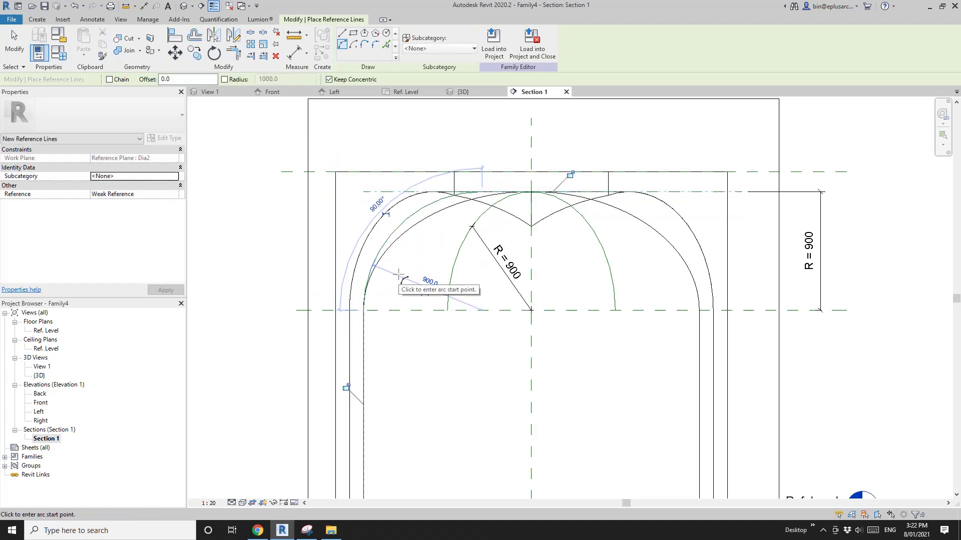
# Step: Make the new arc's temporary radius dimension permanent and label it with the R parameter
pyautogui.moveTo(418, 294); pyautogui.dragTo(413, 254, button='middle')
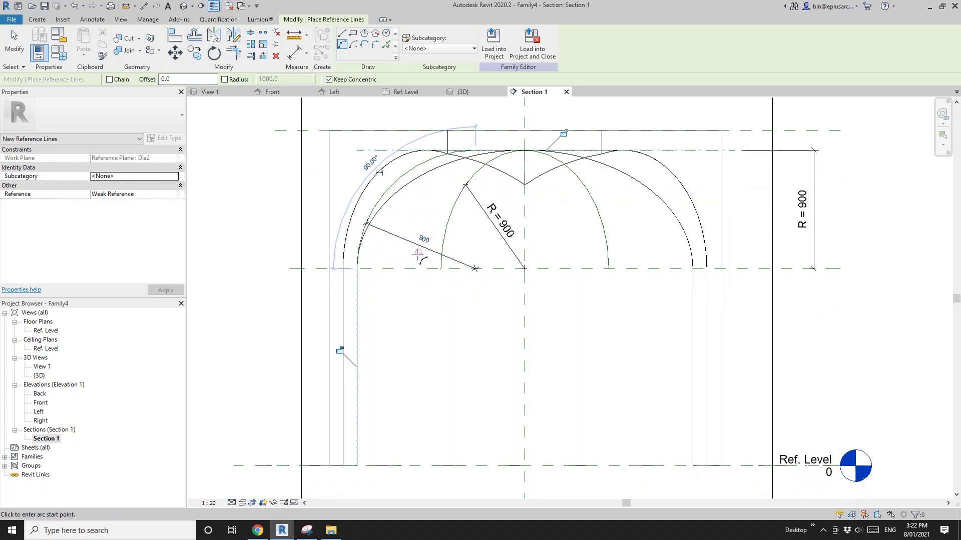
pyautogui.click(423, 257)
pyautogui.click(441, 254)
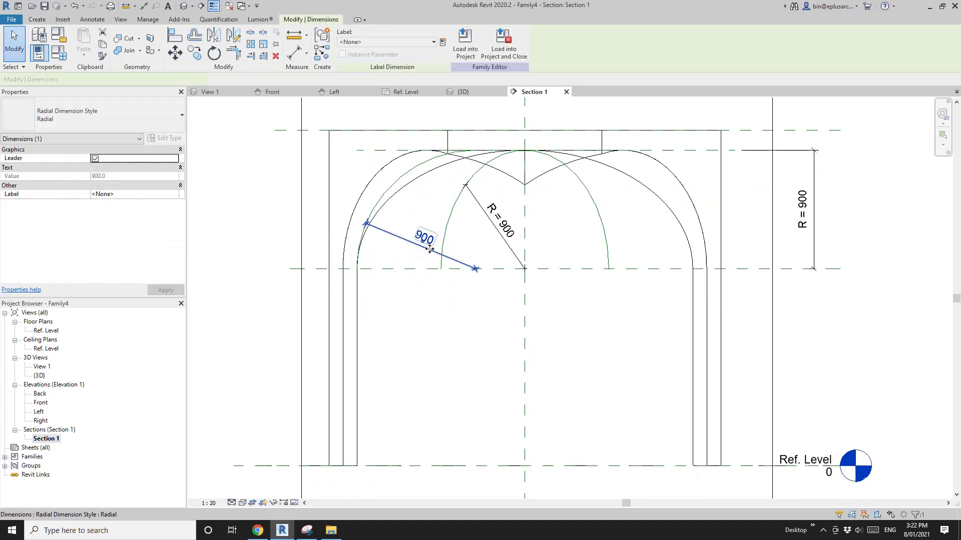
pyautogui.click(407, 42)
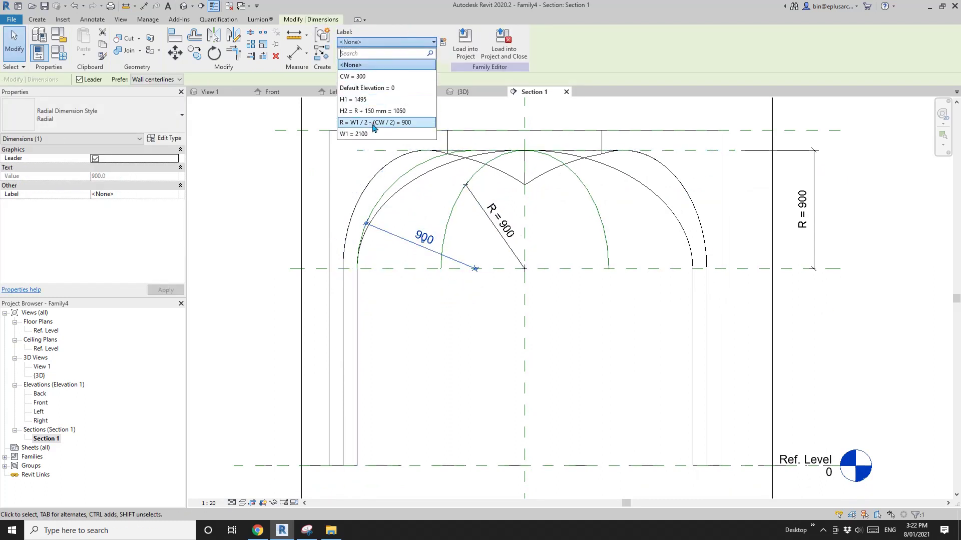
pyautogui.click(373, 125)
pyautogui.click(407, 198)
# Step: Set the W1 parameter to 2400 in the family types and apply it to flex the model
pyautogui.scroll(-1, 413, 246)
pyautogui.moveTo(414, 246); pyautogui.dragTo(492, 220, button='middle')
pyautogui.scroll(-1, 471, 253)
pyautogui.moveTo(470, 253); pyautogui.dragTo(512, 272, button='middle')
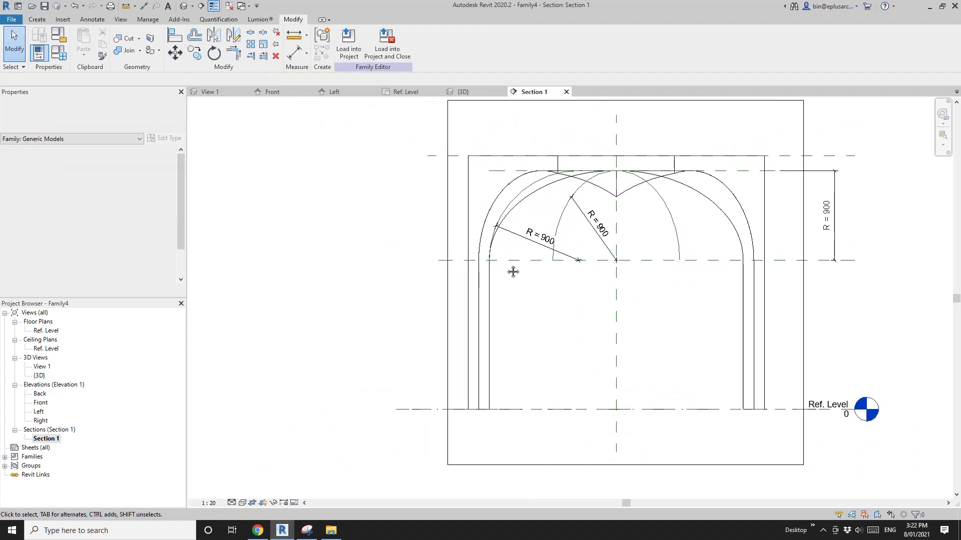
pyautogui.scroll(-1, 512, 272)
pyautogui.click(58, 51)
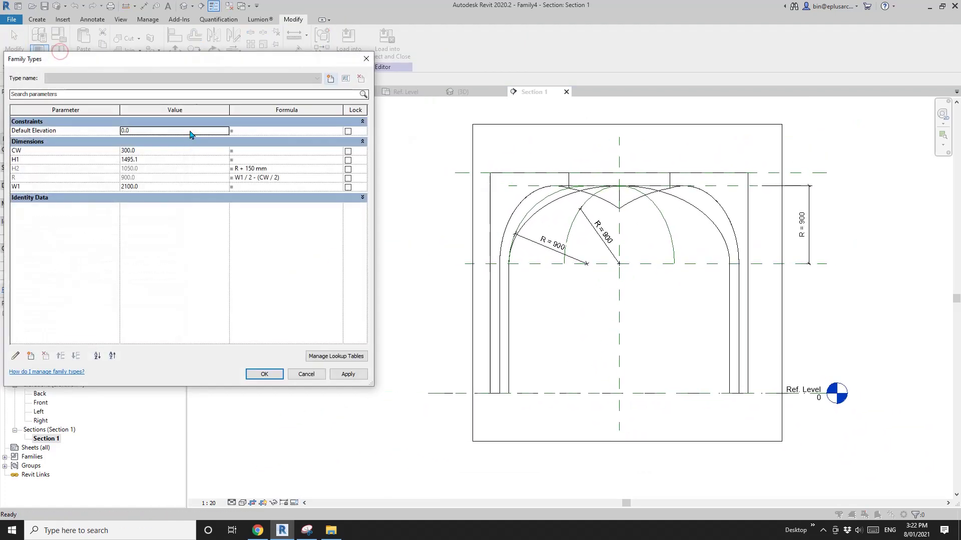
pyautogui.moveTo(192, 60); pyautogui.dragTo(255, 83)
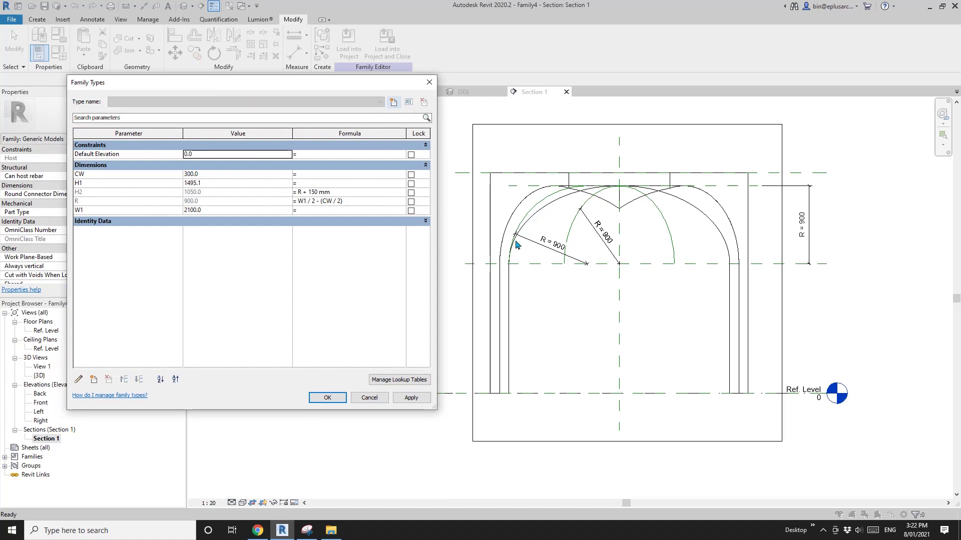
pyautogui.click(218, 211)
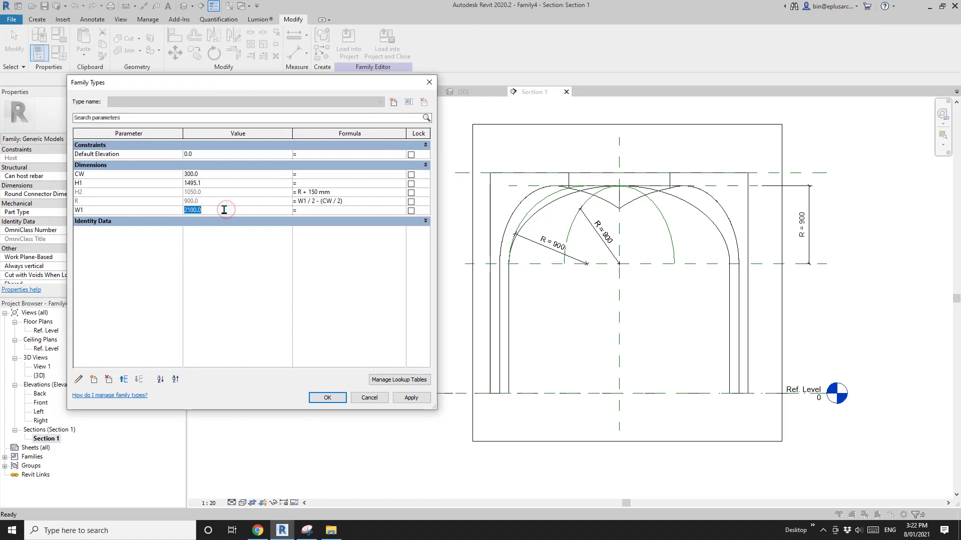
pyautogui.write('2400')
pyautogui.click(398, 399)
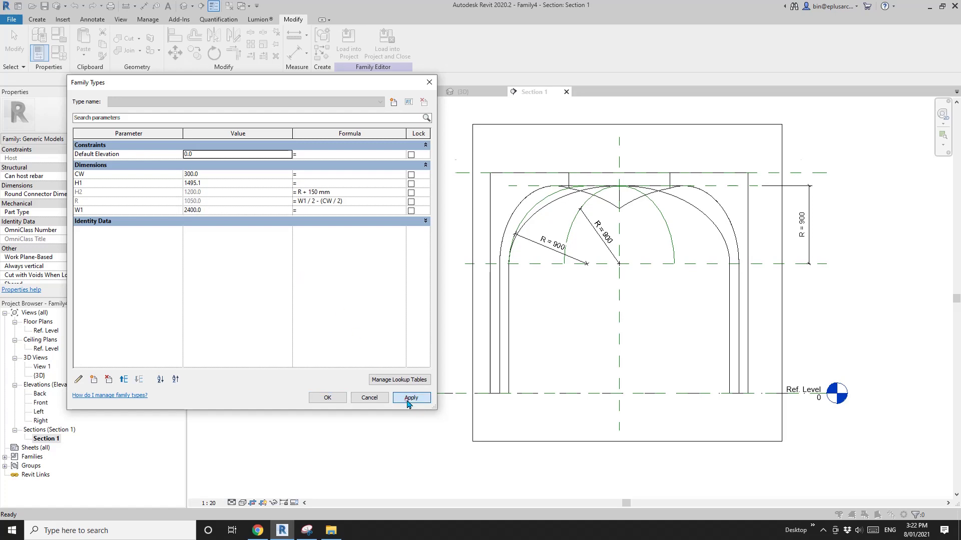
pyautogui.click(340, 401)
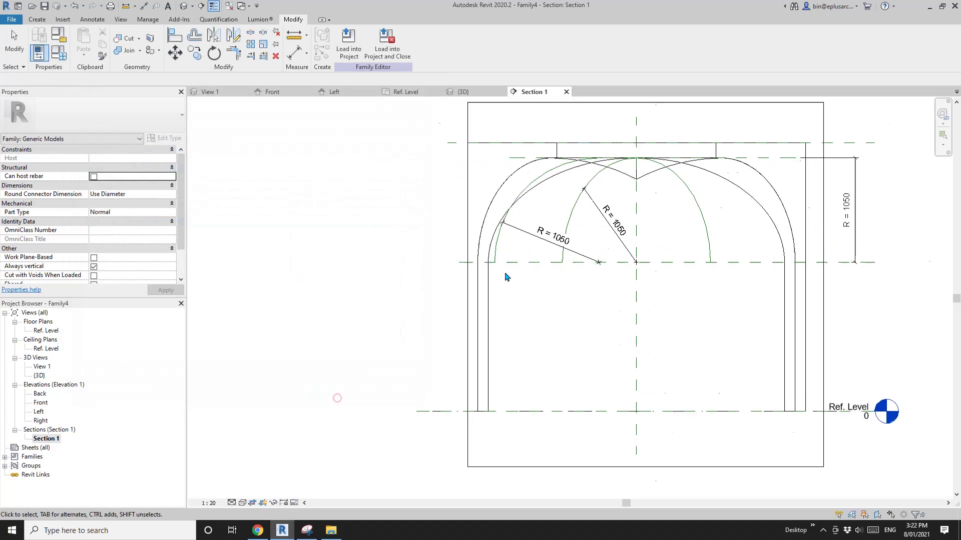
# Step: Draw a vertical reference plane about 1271 mm left of the center plane, extending from below Ref. Level to above the vault
pyautogui.scroll(3, 440, 270)
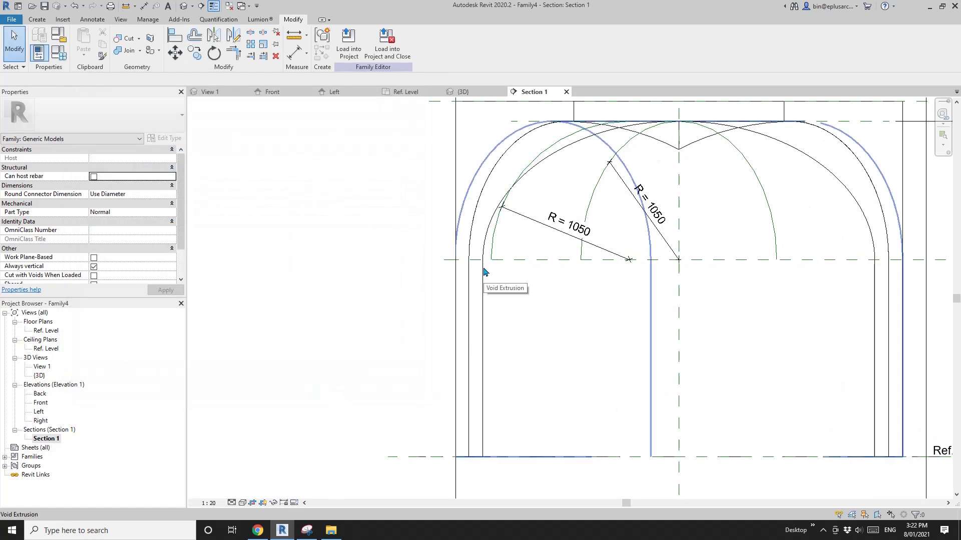
pyautogui.scroll(-1, 477, 260)
pyautogui.scroll(-2, 464, 248)
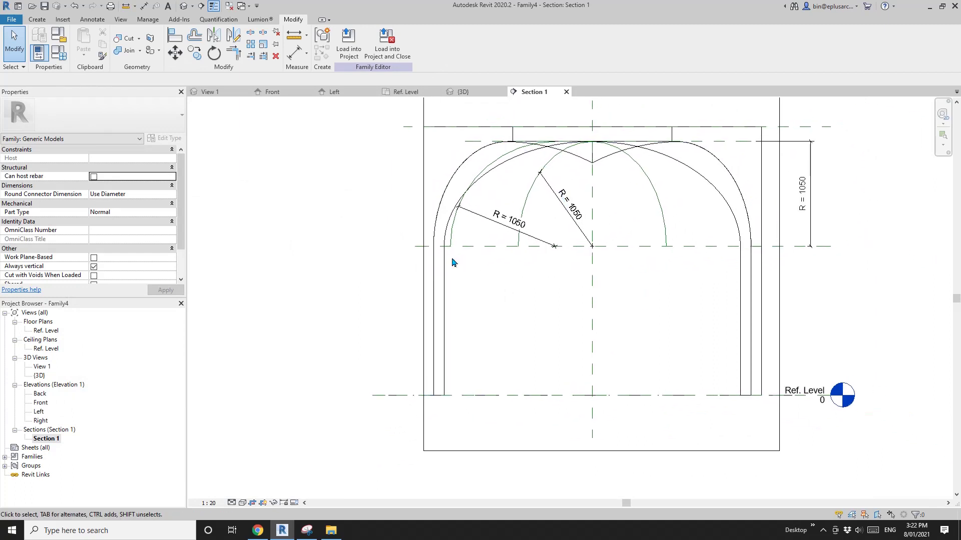
pyautogui.press('r')
pyautogui.press('p')
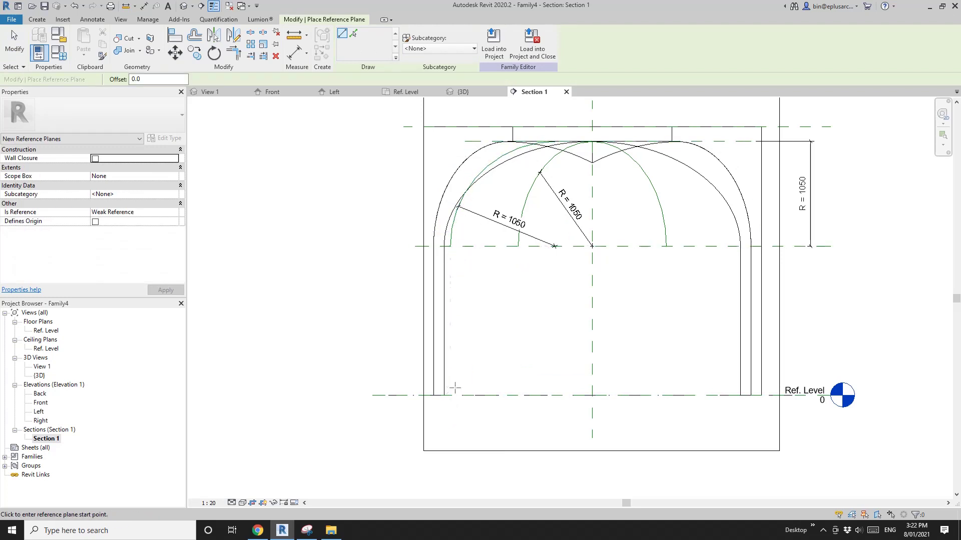
pyautogui.moveTo(449, 422); pyautogui.dragTo(443, 422, button='middle')
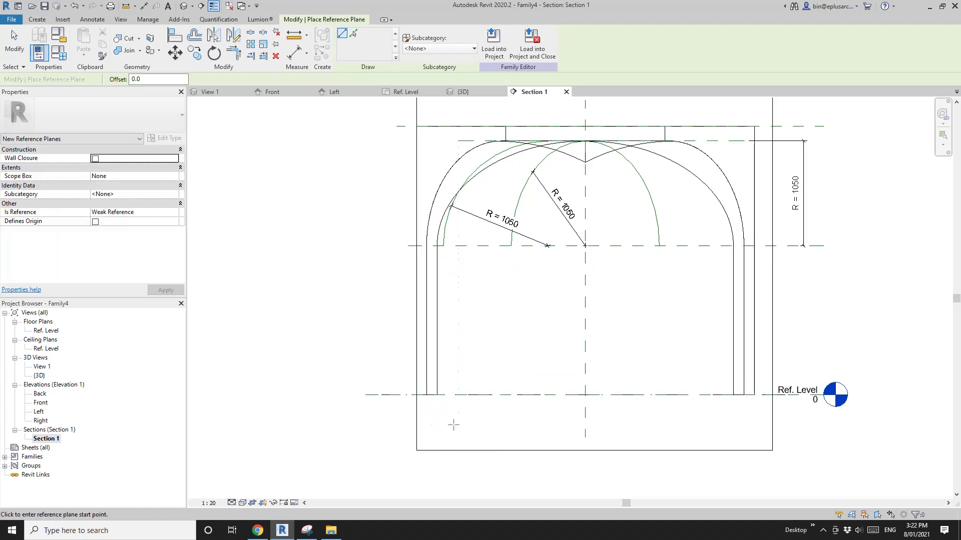
pyautogui.click(453, 420)
pyautogui.click(455, 419)
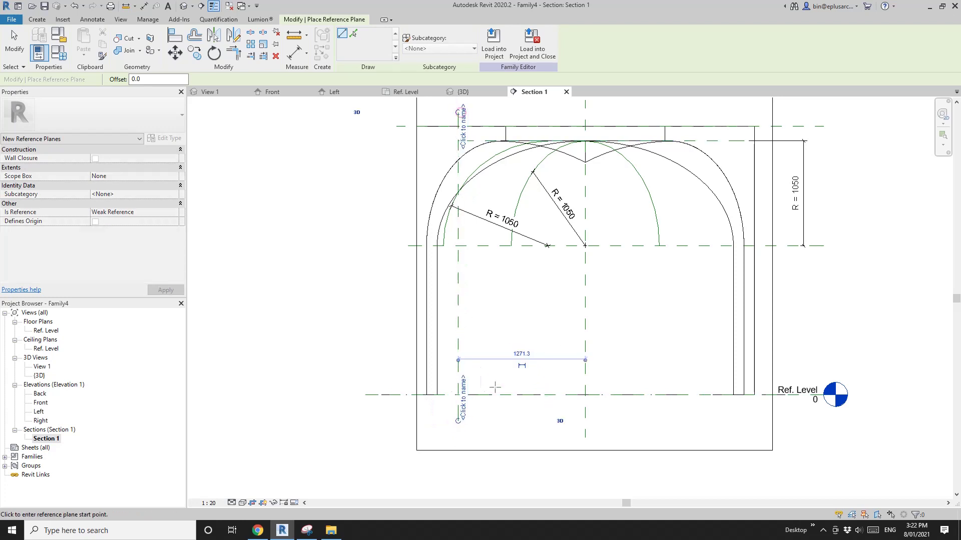
pyautogui.press('Escape')
# Step: Add an aligned dimension between the new vertical reference plane and the center plane, below Ref. Level
pyautogui.moveTo(485, 341); pyautogui.dragTo(464, 322, button='middle')
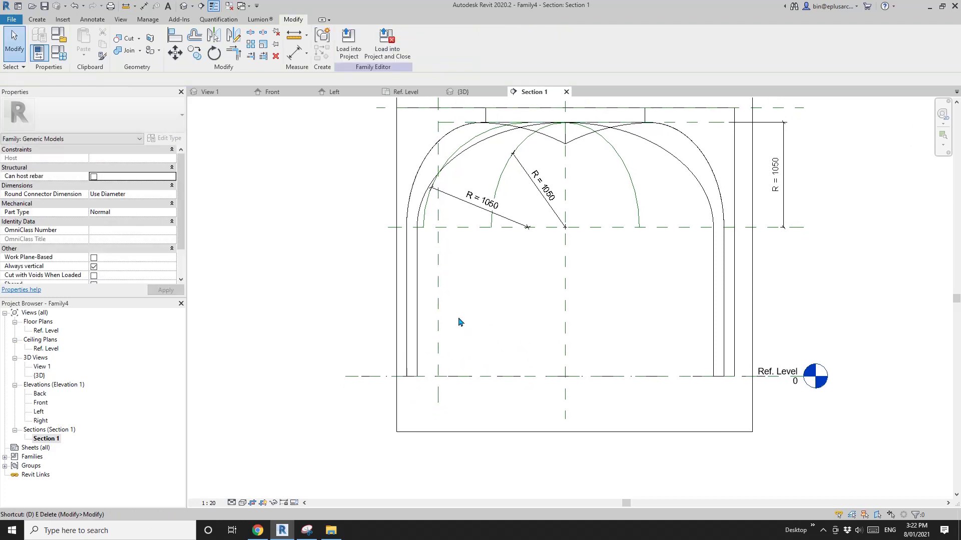
pyautogui.press('d')
pyautogui.press('i')
pyautogui.scroll(-1, 452, 333)
pyautogui.click(437, 395)
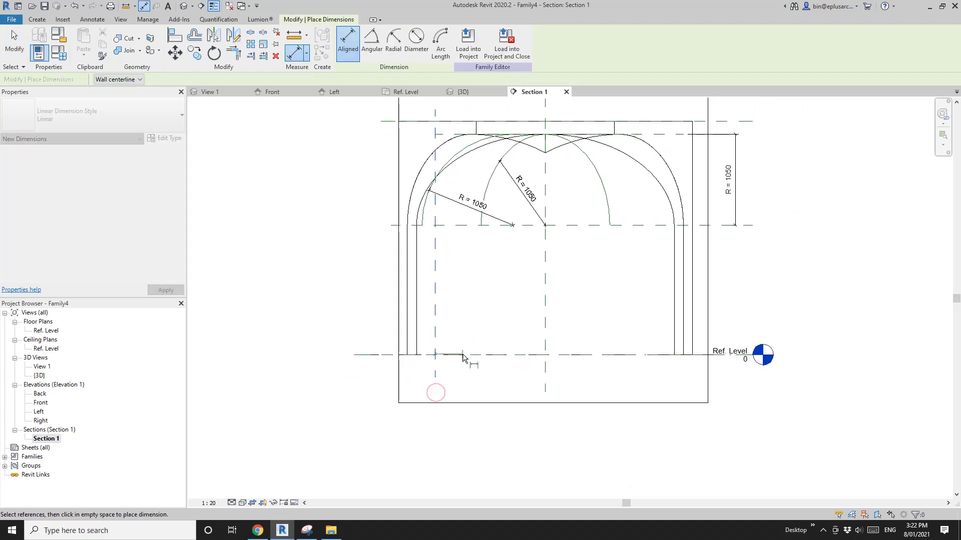
pyautogui.moveTo(540, 380); pyautogui.dragTo(547, 379, button='middle')
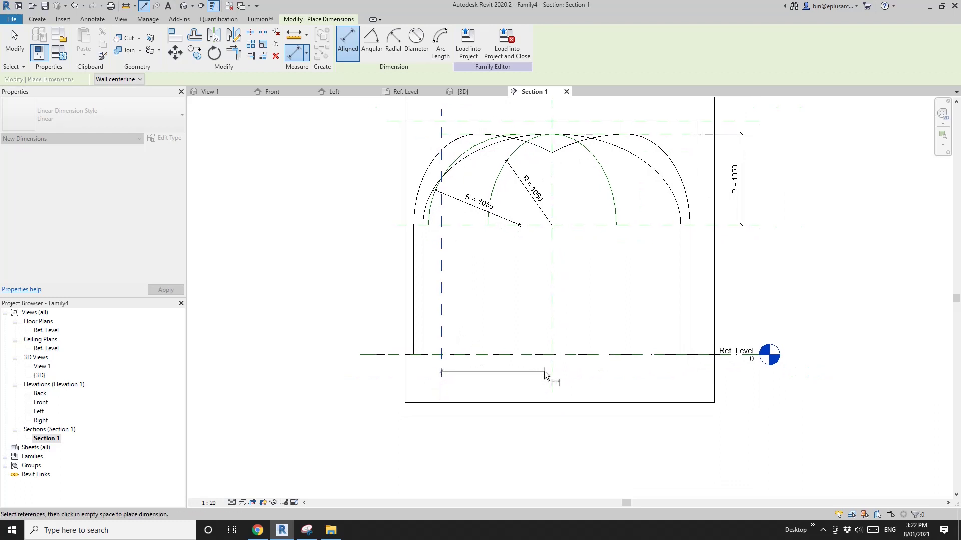
pyautogui.click(552, 381)
pyautogui.click(555, 385)
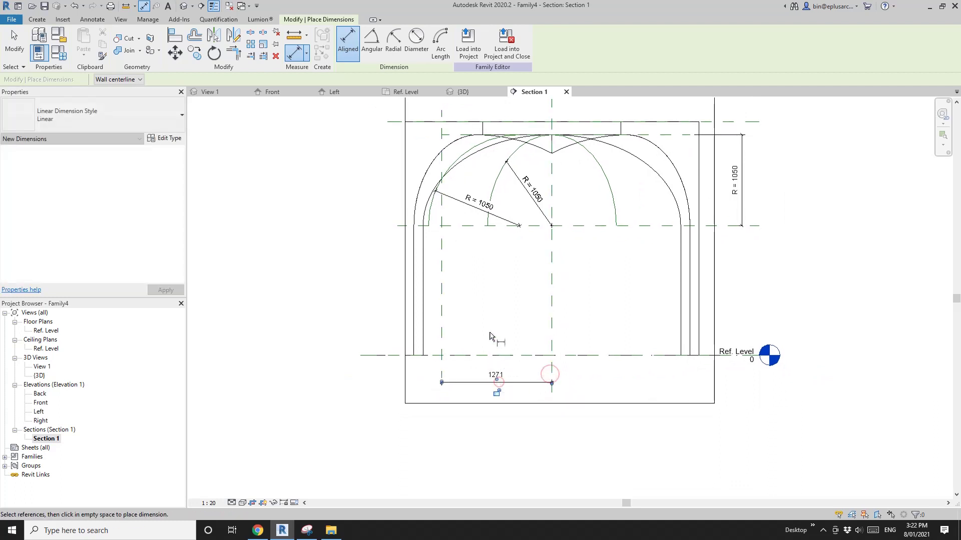
pyautogui.press('Escape')
pyautogui.press('Escape')
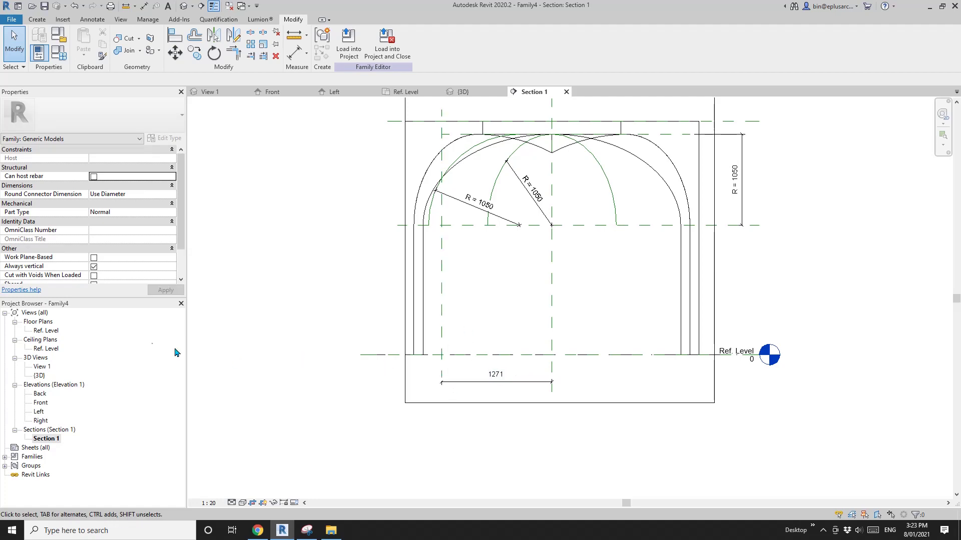
# Step: Capture the Ref. Level plan with Snipping Tool and sketch a right triangle between the upper-left column's inner corner and the center intersection
pyautogui.doubleClick(49, 331)
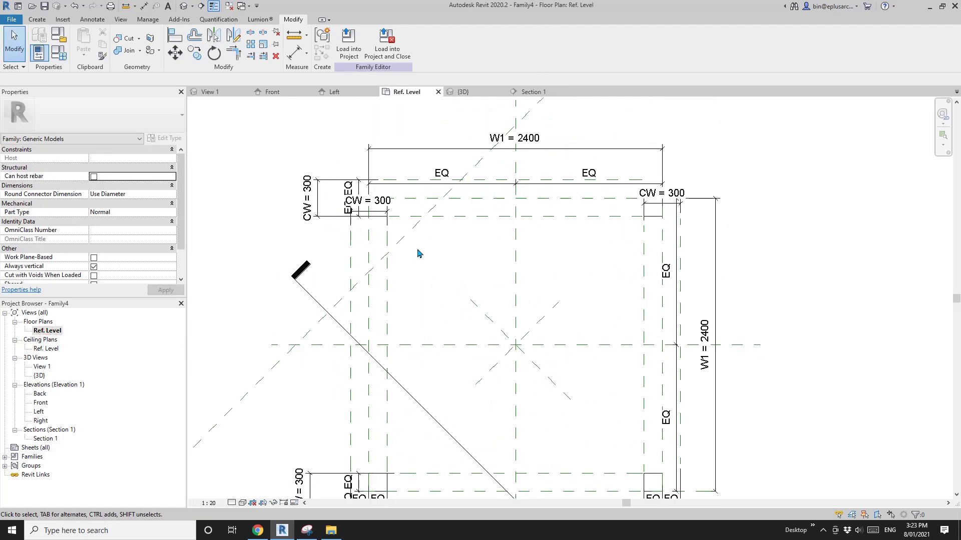
pyautogui.click(400, 241)
pyautogui.click(465, 250)
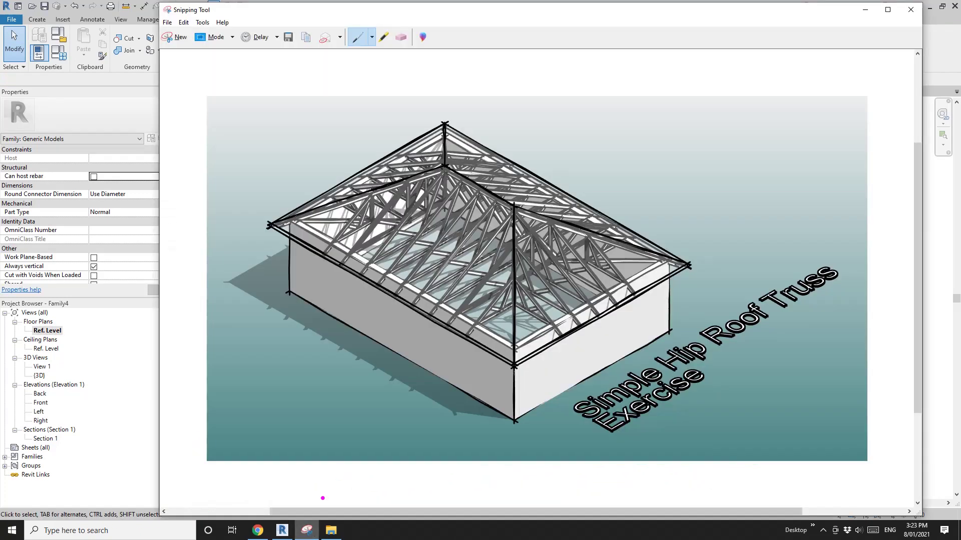
pyautogui.click(307, 531)
pyautogui.click(176, 37)
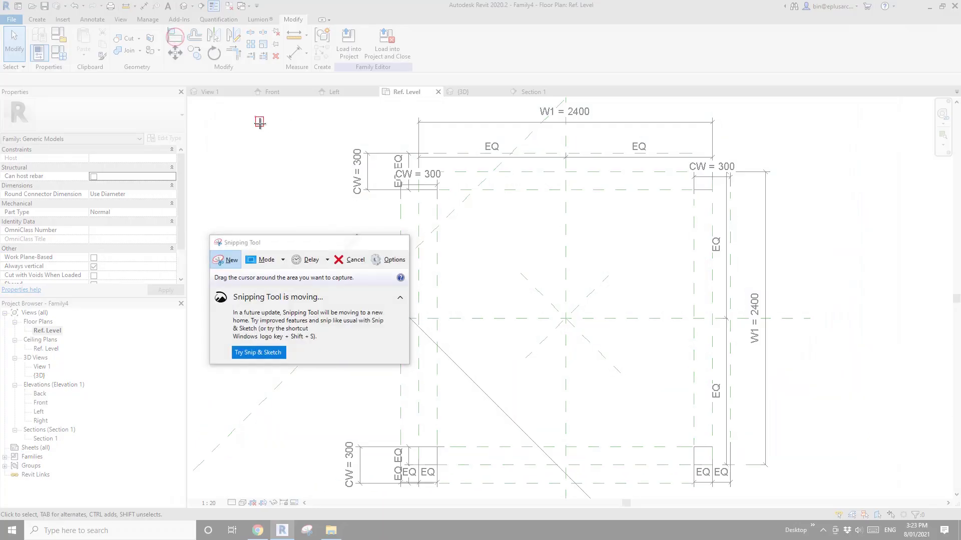
pyautogui.moveTo(255, 116); pyautogui.dragTo(706, 453)
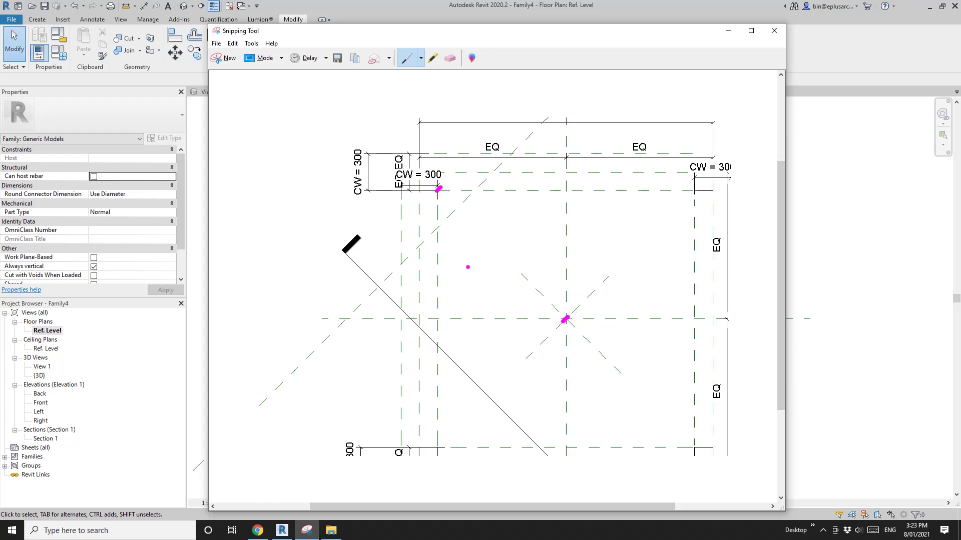
pyautogui.moveTo(438, 189); pyautogui.dragTo(545, 308)
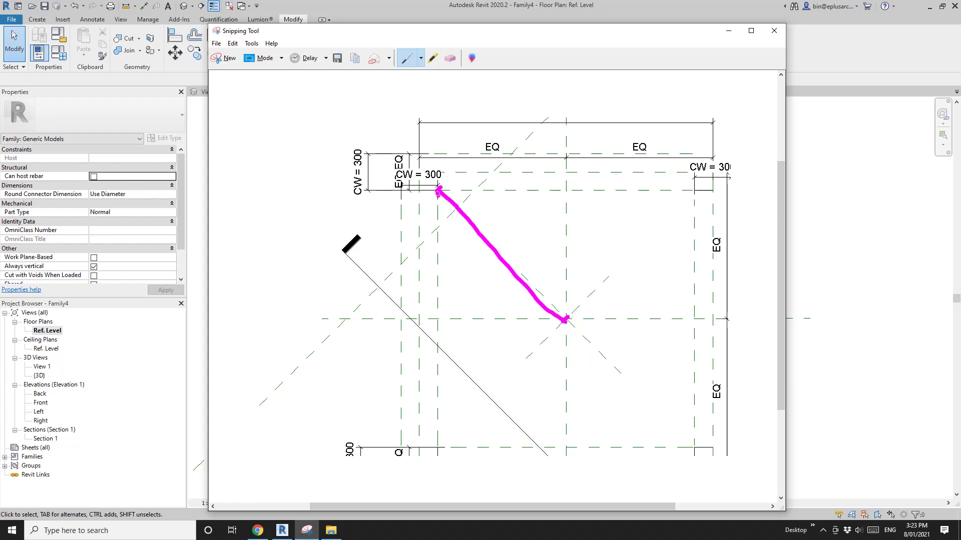
pyautogui.moveTo(439, 189)
pyautogui.mouseDown()
pyautogui.moveTo(444, 317)
pyautogui.moveTo(565, 320)
pyautogui.mouseUp()
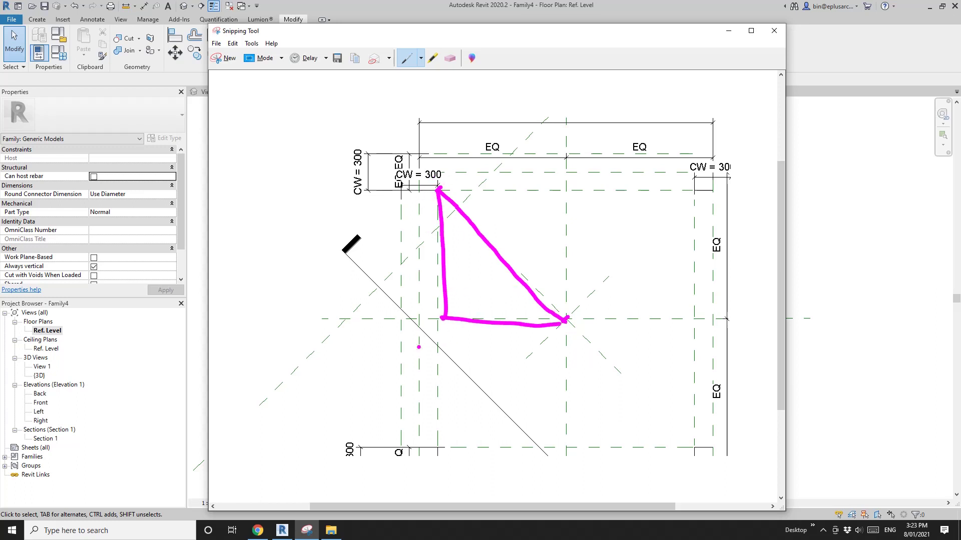
# Step: Annotate the snipped plan below the triangle with a W1/2 dimension to the center and a CW/2 dimension beside the column
pyautogui.moveTo(412, 366)
pyautogui.mouseDown()
pyautogui.moveTo(584, 363)
pyautogui.moveTo(565, 363)
pyautogui.moveTo(571, 356)
pyautogui.moveTo(418, 372)
pyautogui.mouseUp()
pyautogui.moveTo(483, 378)
pyautogui.mouseDown()
pyautogui.moveTo(504, 376)
pyautogui.moveTo(512, 403)
pyautogui.moveTo(537, 401)
pyautogui.mouseUp()
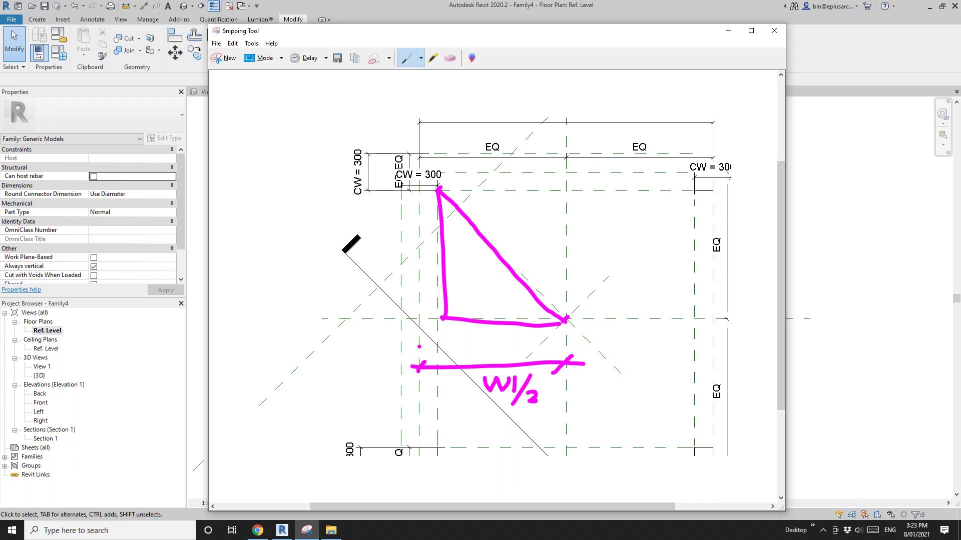
pyautogui.moveTo(415, 347); pyautogui.dragTo(440, 347)
pyautogui.moveTo(439, 342); pyautogui.dragTo(436, 350)
pyautogui.moveTo(419, 324); pyautogui.dragTo(448, 337)
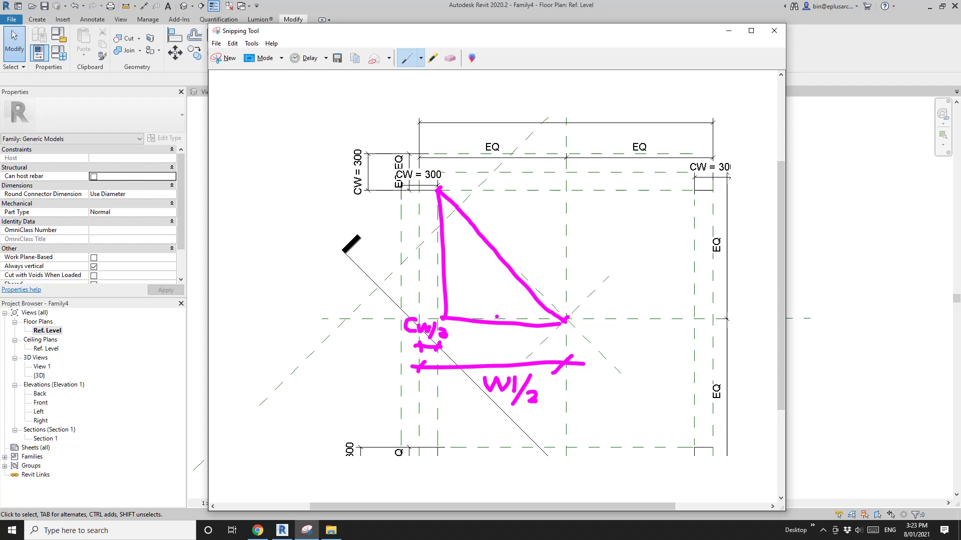
# Step: Mark the triangle's base as x, its upper angle as 45 and its hypotenuse as √2 * X, and switch back to Revit
pyautogui.moveTo(494, 318); pyautogui.dragTo(494, 314)
pyautogui.moveTo(449, 219); pyautogui.dragTo(463, 234)
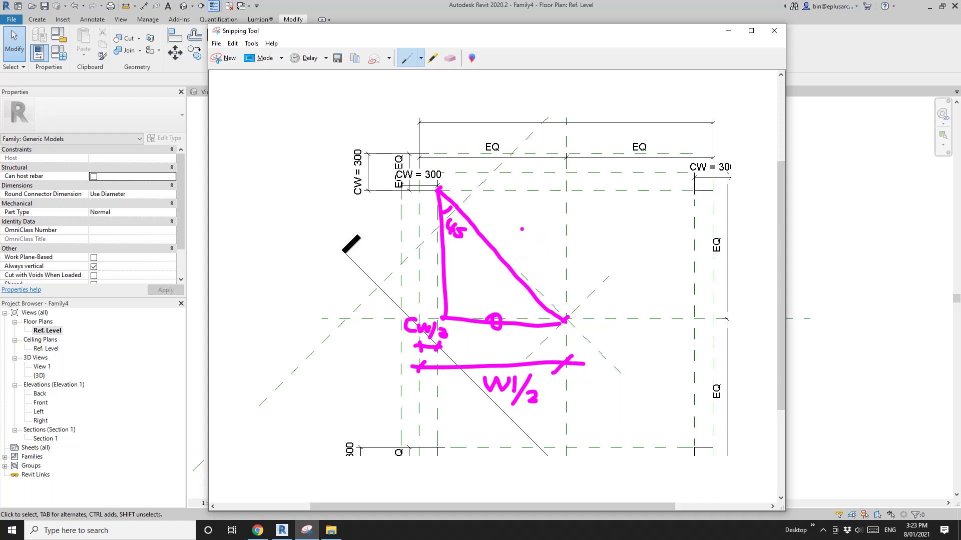
pyautogui.moveTo(520, 220)
pyautogui.mouseDown()
pyautogui.moveTo(510, 230)
pyautogui.moveTo(528, 235)
pyautogui.mouseUp()
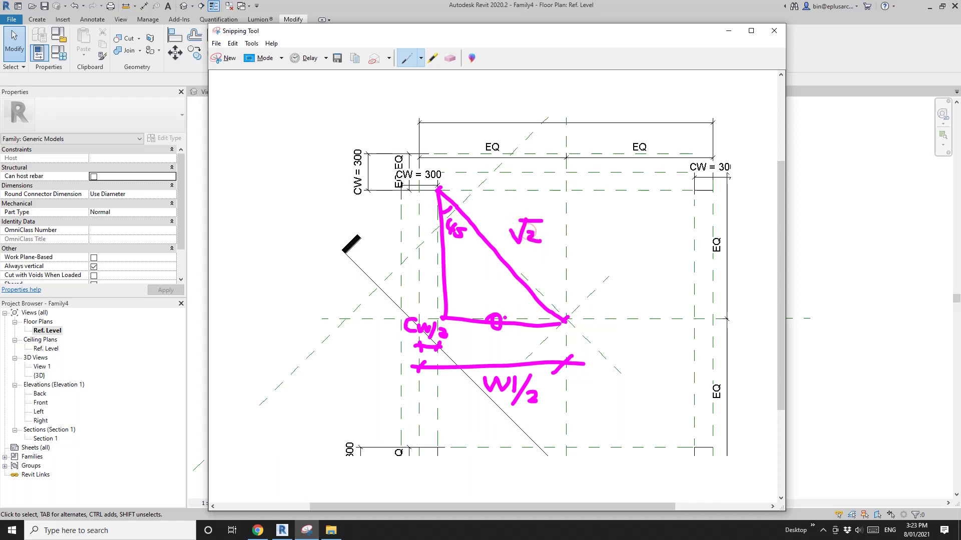
pyautogui.moveTo(481, 299); pyautogui.dragTo(495, 307)
pyautogui.click(555, 231)
pyautogui.moveTo(545, 225)
pyautogui.mouseDown()
pyautogui.moveTo(555, 239)
pyautogui.moveTo(544, 238)
pyautogui.mouseUp()
pyautogui.moveTo(577, 220)
pyautogui.mouseDown()
pyautogui.moveTo(563, 239)
pyautogui.moveTo(583, 249)
pyautogui.mouseUp()
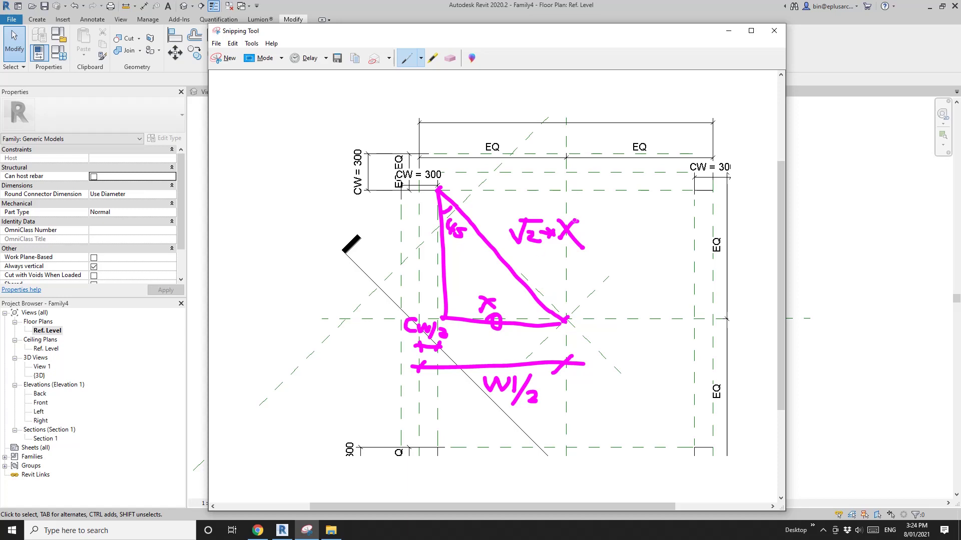
pyautogui.click(849, 260)
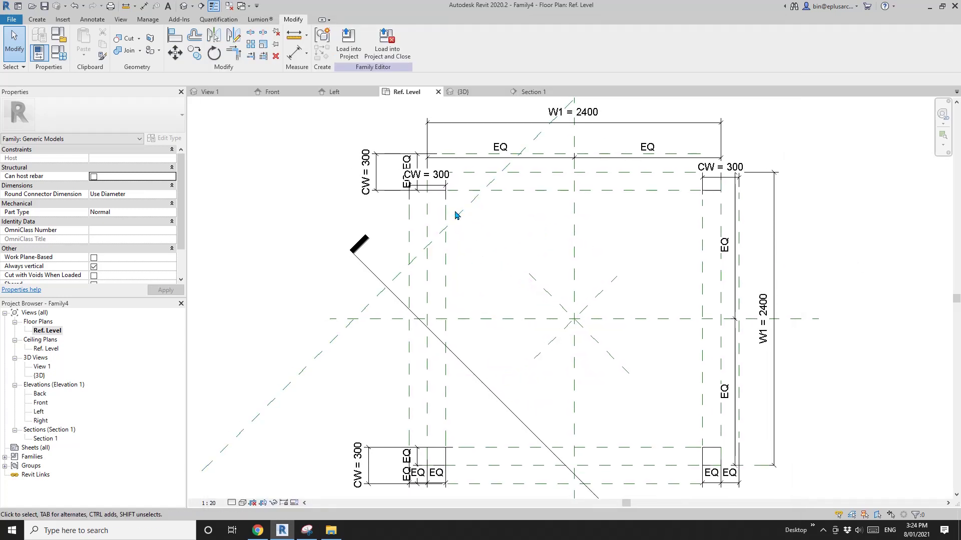
pyautogui.press('d')
pyautogui.press('i')
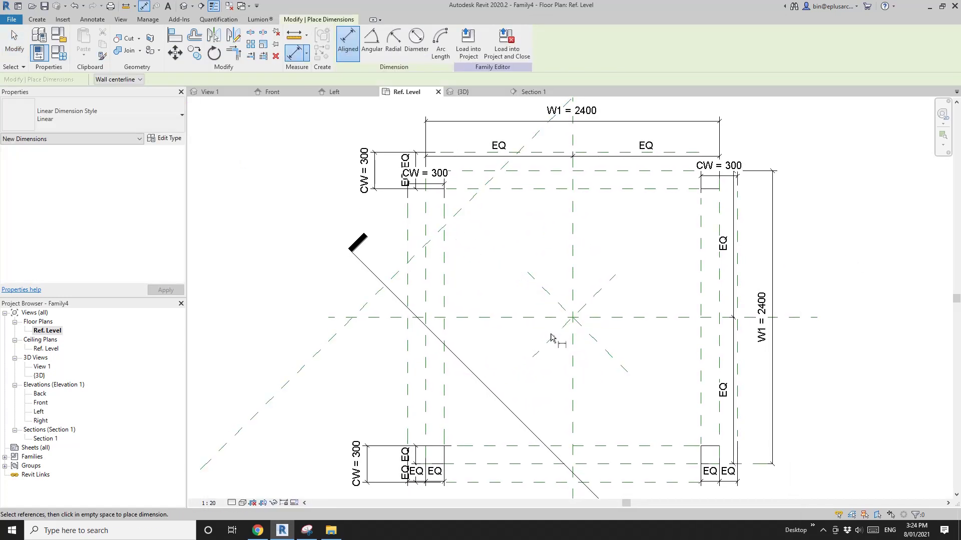
pyautogui.press('Escape')
pyautogui.press('Escape')
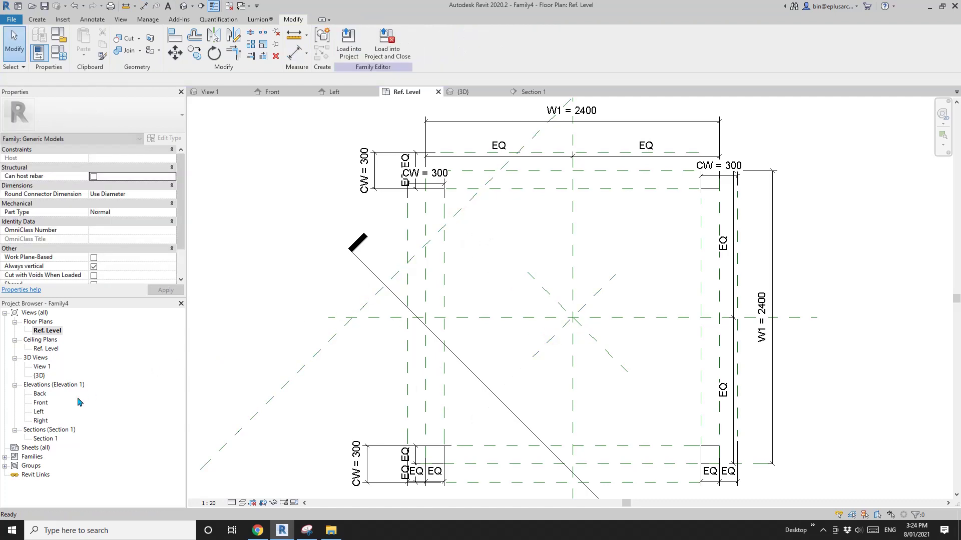
# Step: In Section 1, label the dimension between the offset reference plane and the center plane with a new type parameter named W2
pyautogui.doubleClick(45, 439)
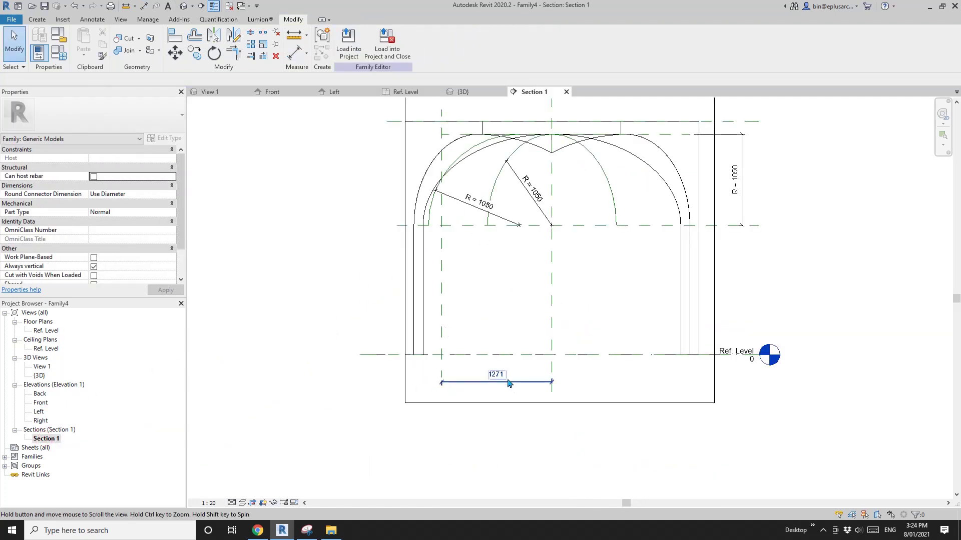
pyautogui.click(473, 381)
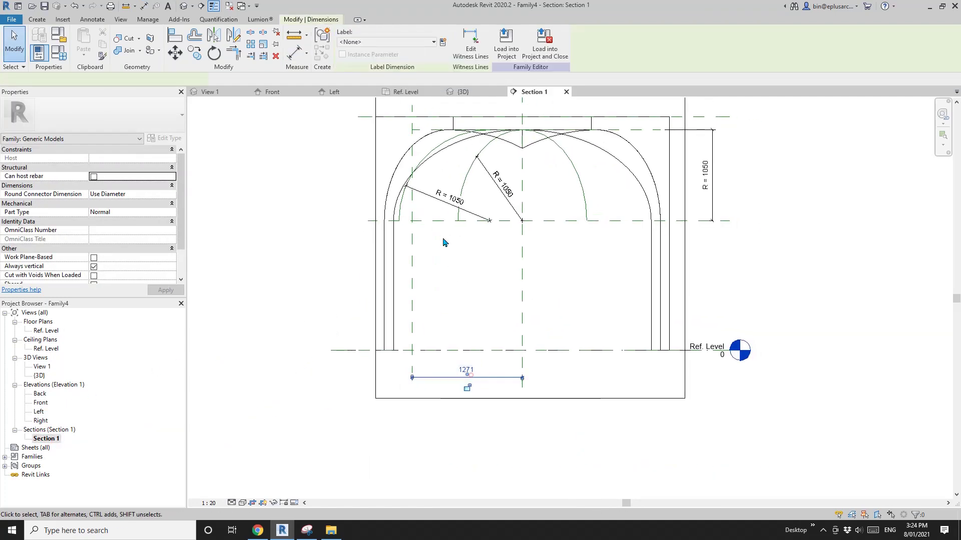
pyautogui.click(443, 43)
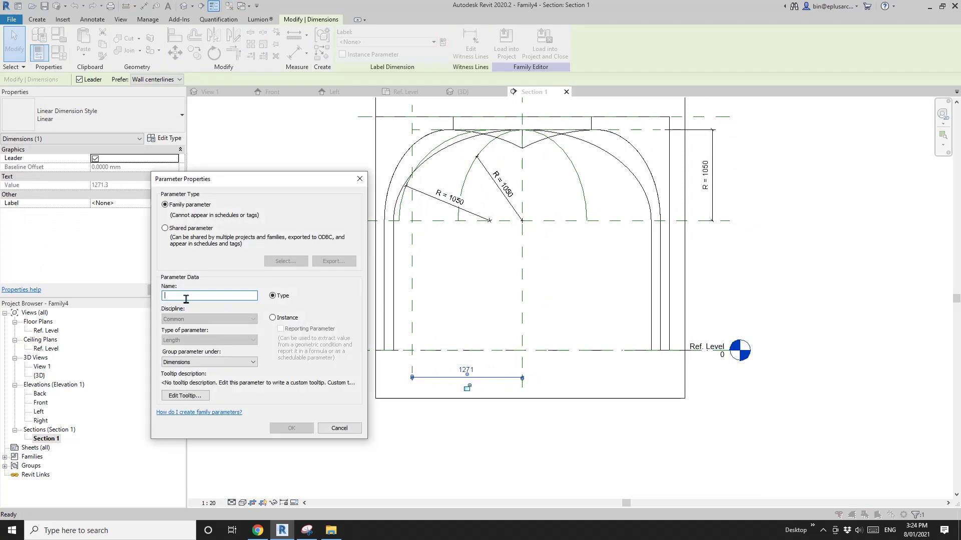
pyautogui.write('w')
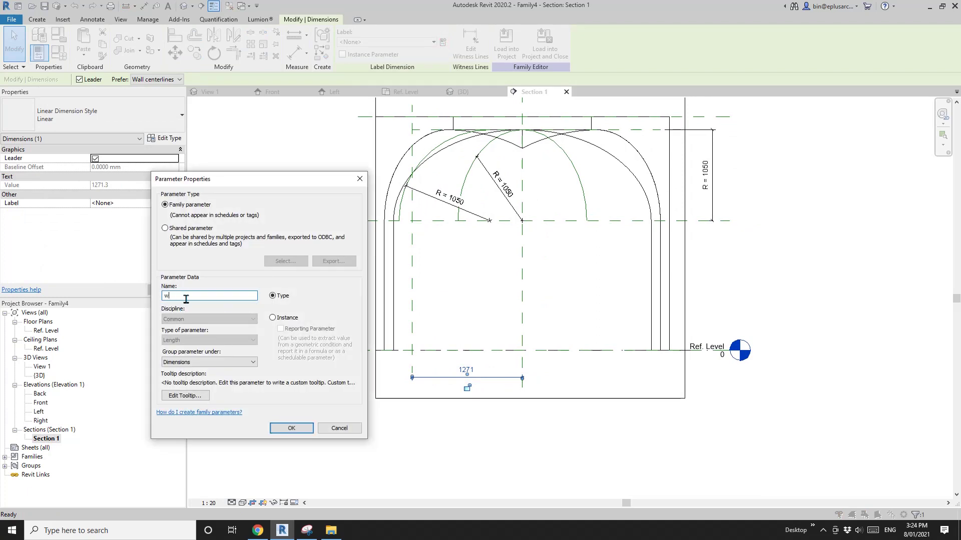
pyautogui.write('W3')
pyautogui.press('BackSpace')
pyautogui.write('2')
pyautogui.click(291, 428)
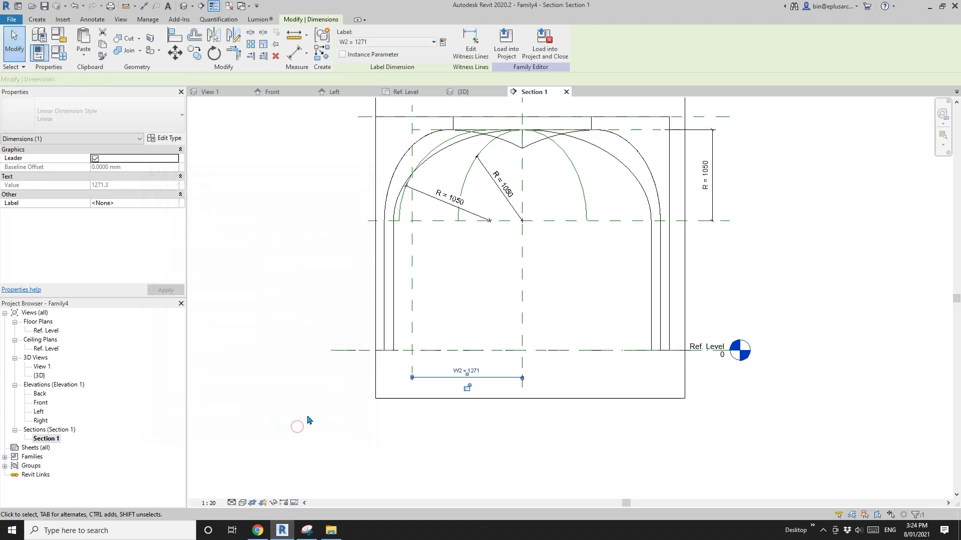
# Step: Consult the annotated snip and give W2 the formula ((W1 / 2) - (CW / 2)) * sqrt(2) in the family types
pyautogui.click(59, 53)
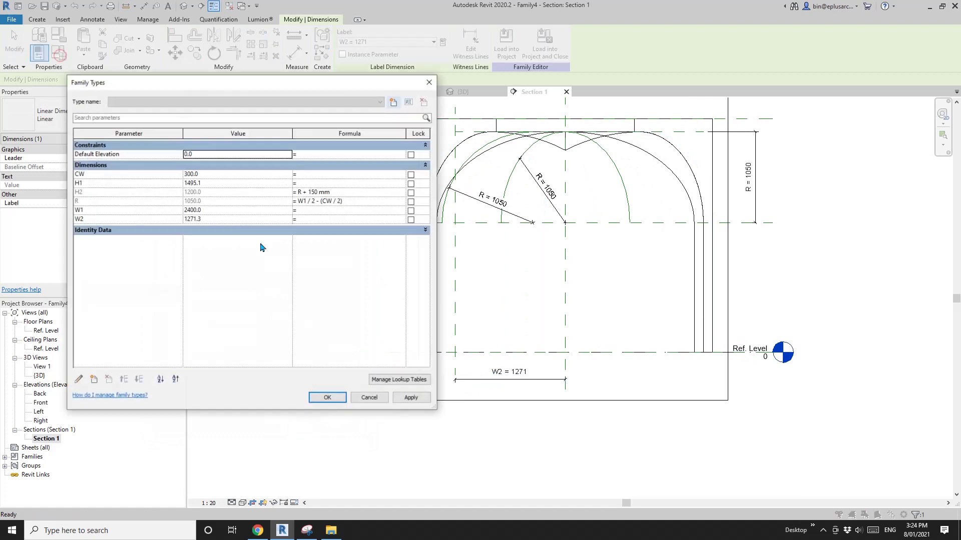
pyautogui.click(306, 531)
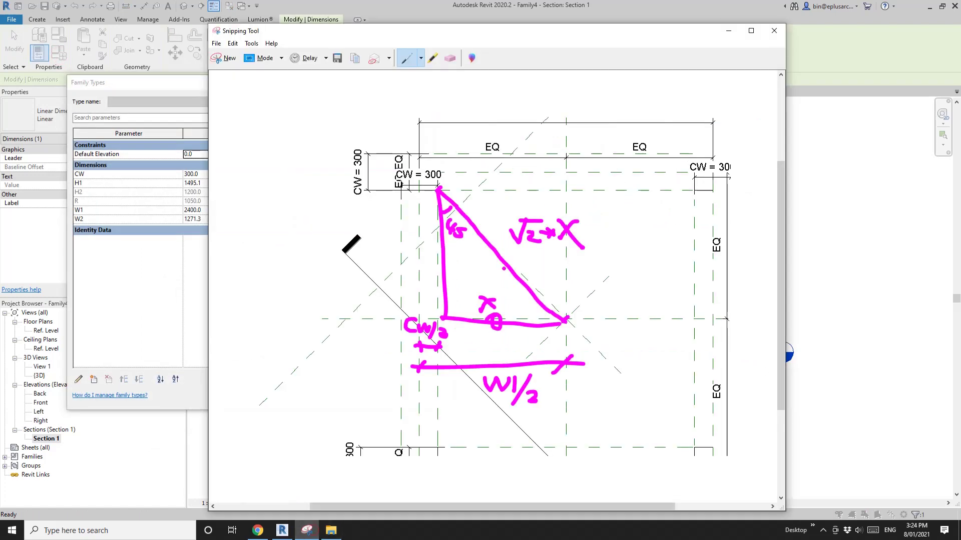
pyautogui.moveTo(561, 33); pyautogui.dragTo(622, 22)
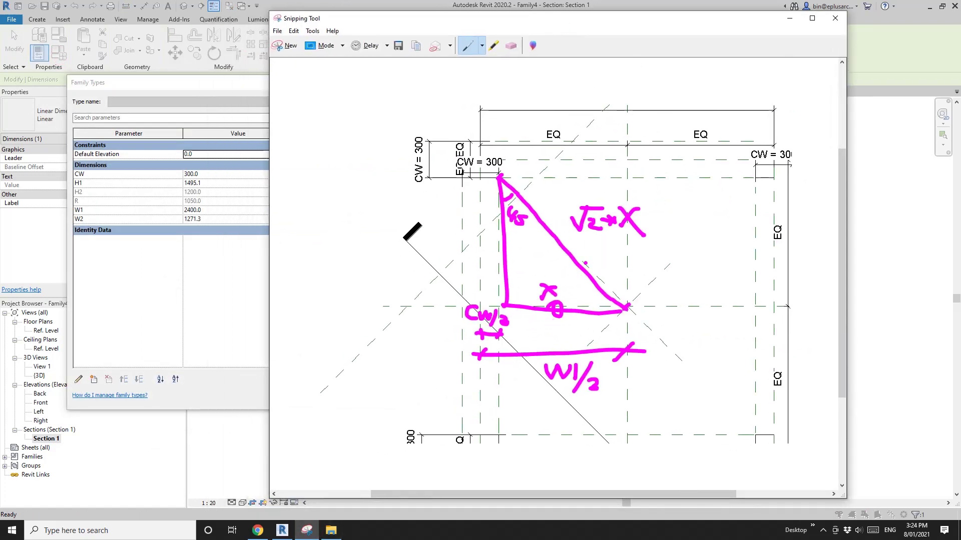
pyautogui.click(207, 284)
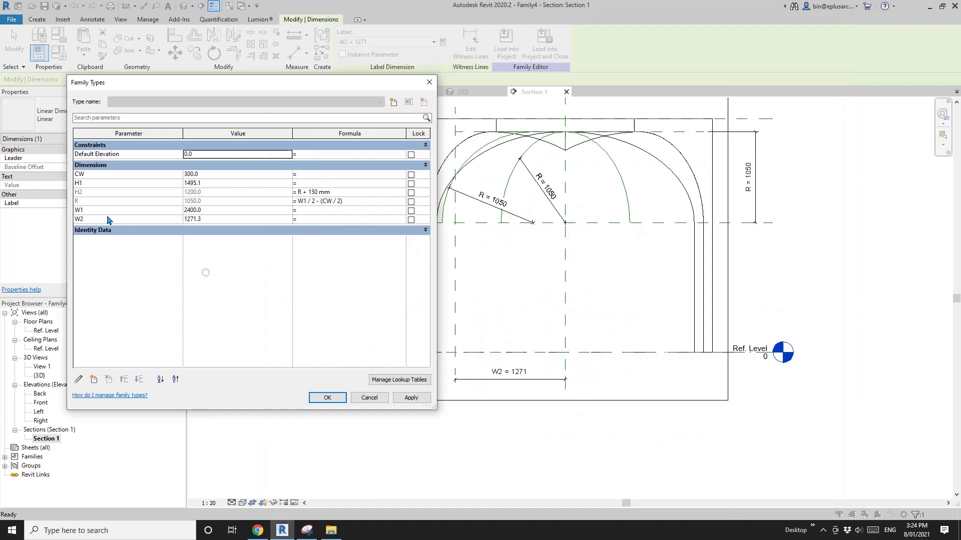
pyautogui.click(207, 284)
pyautogui.click(310, 219)
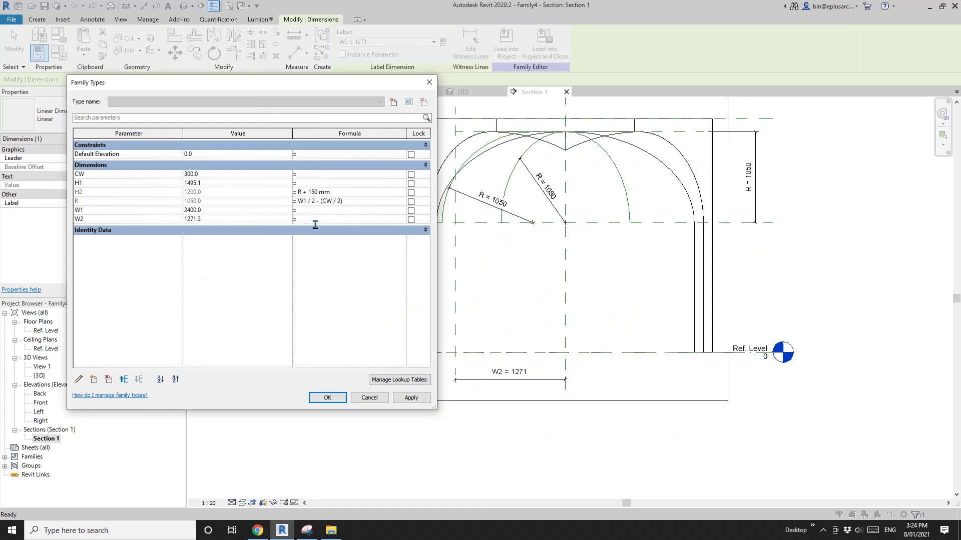
pyautogui.write('(D')
pyautogui.press('BackSpace')
pyautogui.write('(W1 / 2) - (CW / 2)) * sqrt(2)')
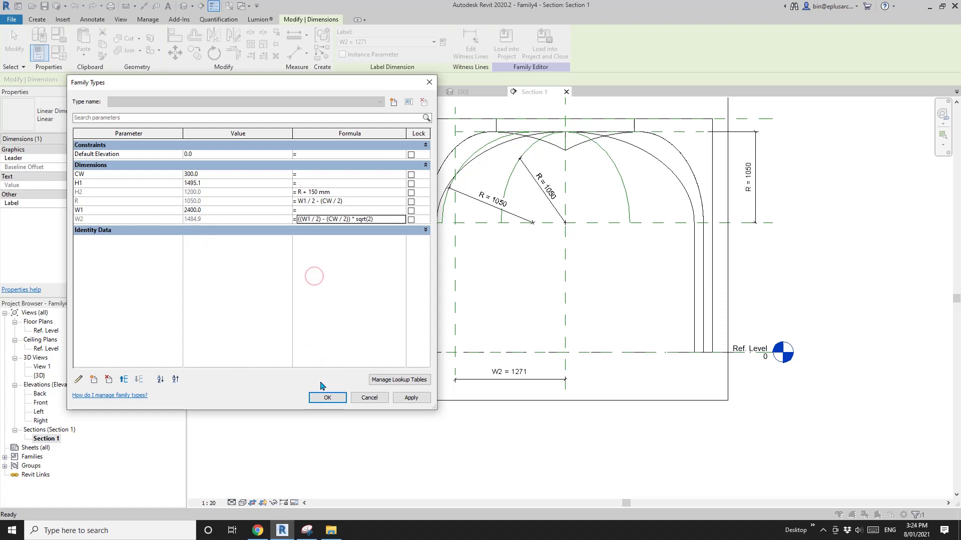
pyautogui.click(327, 398)
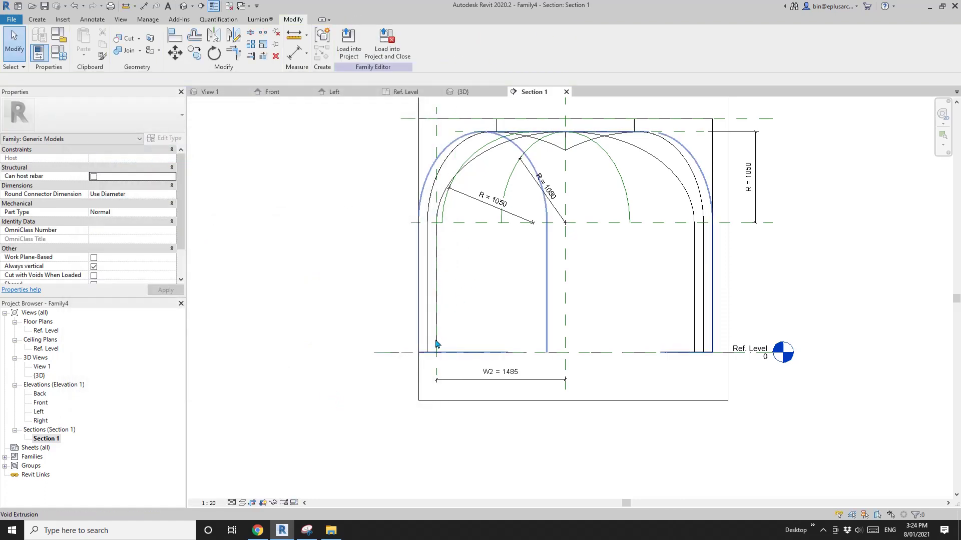
# Step: Check in the Ref. Level plan where the W2 diagonal plane passes relative to the upper-left column's inner corner
pyautogui.scroll(1, 435, 344)
pyautogui.doubleClick(47, 332)
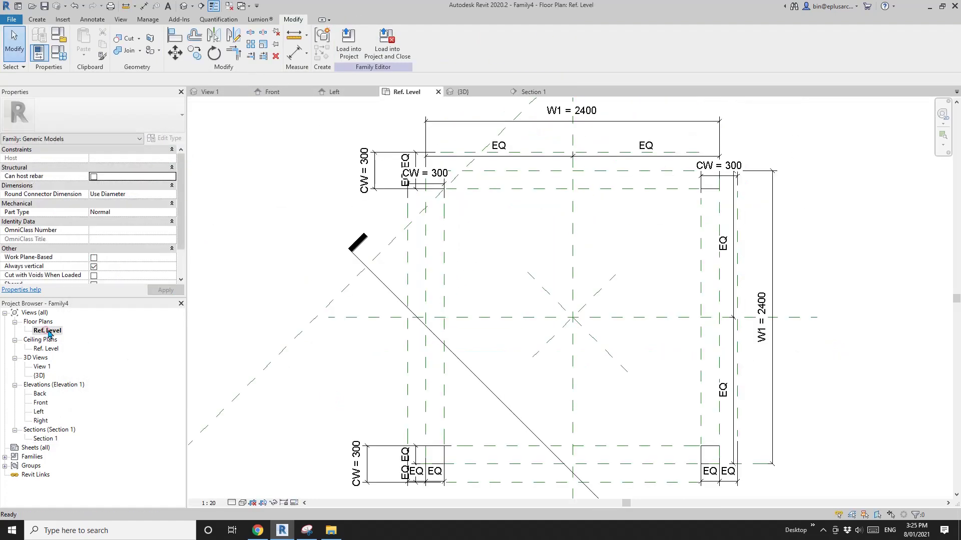
pyautogui.scroll(5, 442, 190)
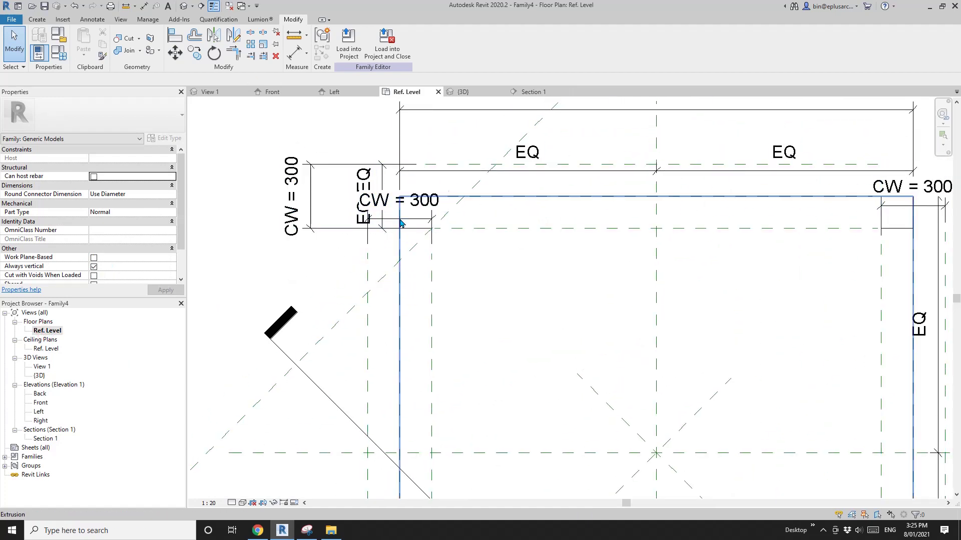
pyautogui.scroll(-2, 416, 221)
pyautogui.moveTo(415, 220); pyautogui.dragTo(396, 256, button='middle')
pyautogui.scroll(-1, 405, 250)
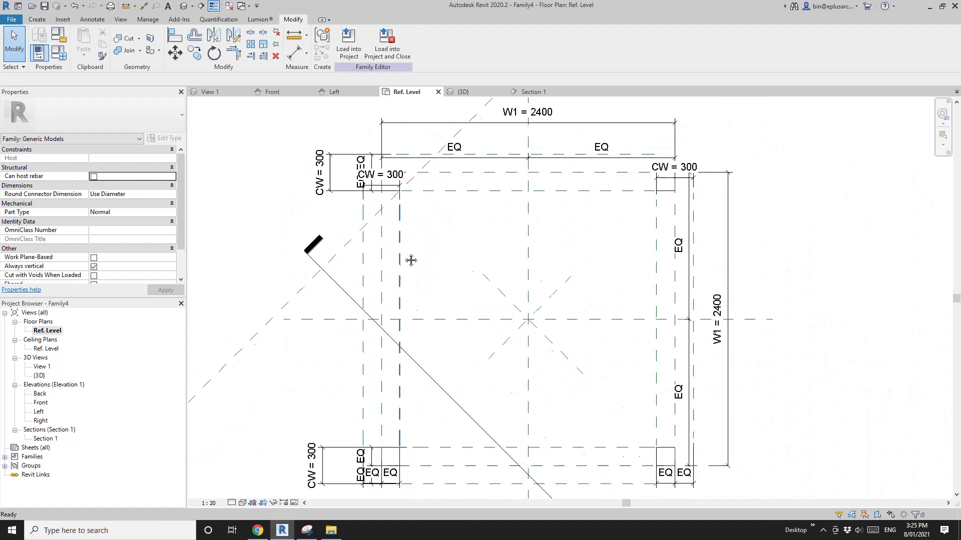
# Step: In Section 1, move the quarter-circle reference arc so its lower endpoint lands on the intersection of the W2 plane and the springing line
pyautogui.doubleClick(45, 438)
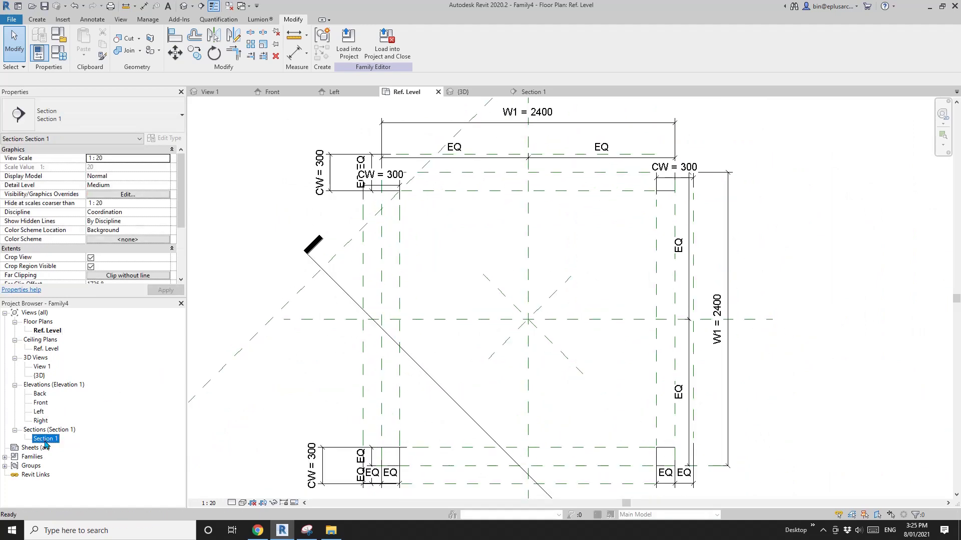
pyautogui.click(432, 211)
pyautogui.scroll(1, 440, 230)
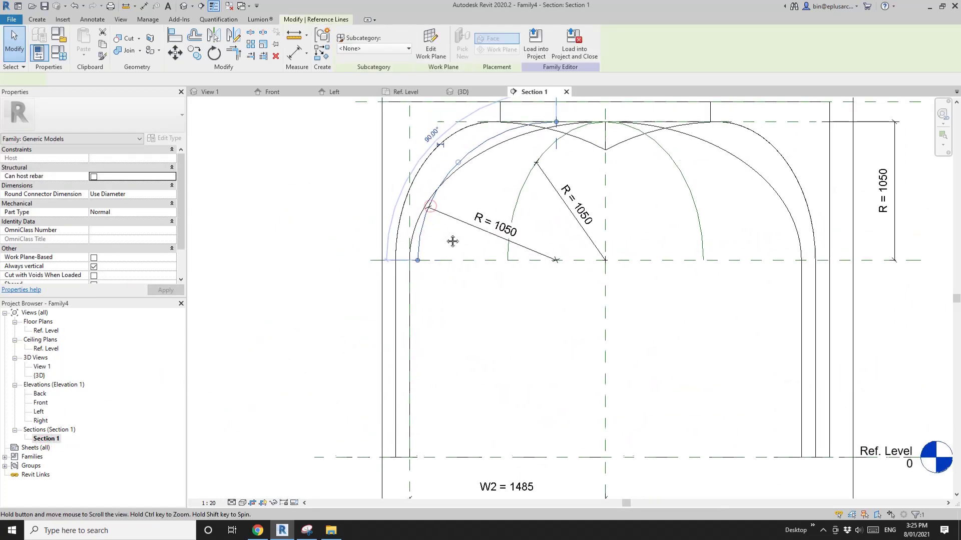
pyautogui.scroll(2, 433, 260)
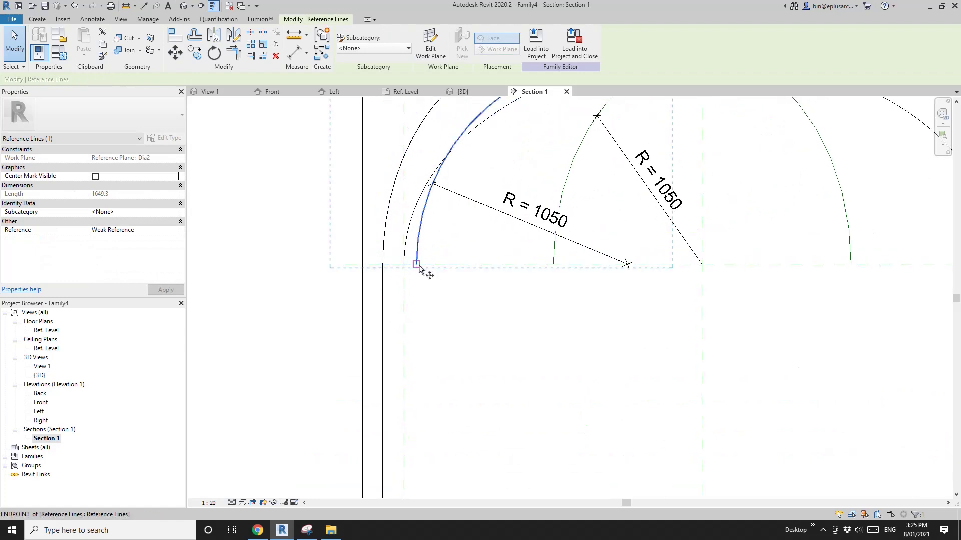
pyautogui.press('m')
pyautogui.press('v')
pyautogui.click(405, 264)
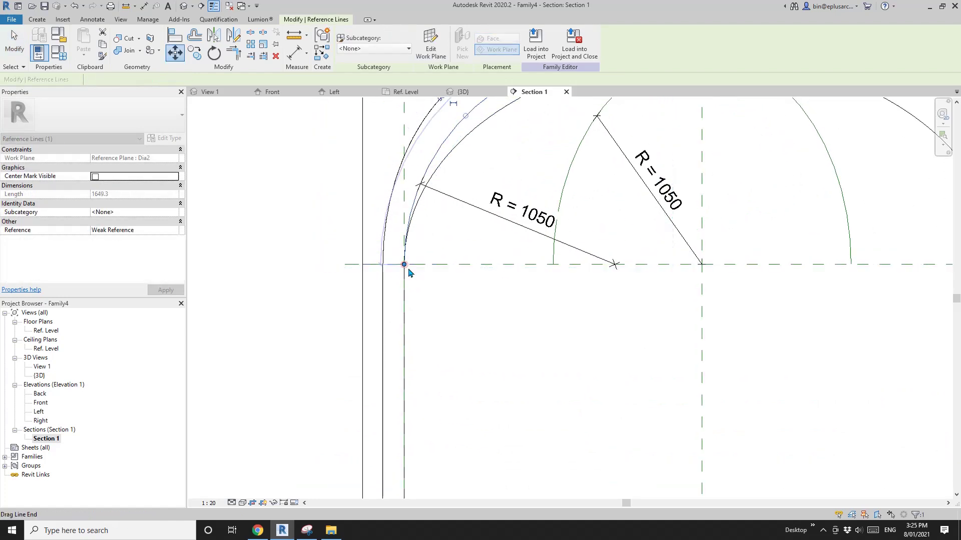
pyautogui.scroll(-2, 404, 270)
pyautogui.press('Escape')
pyautogui.click(429, 193)
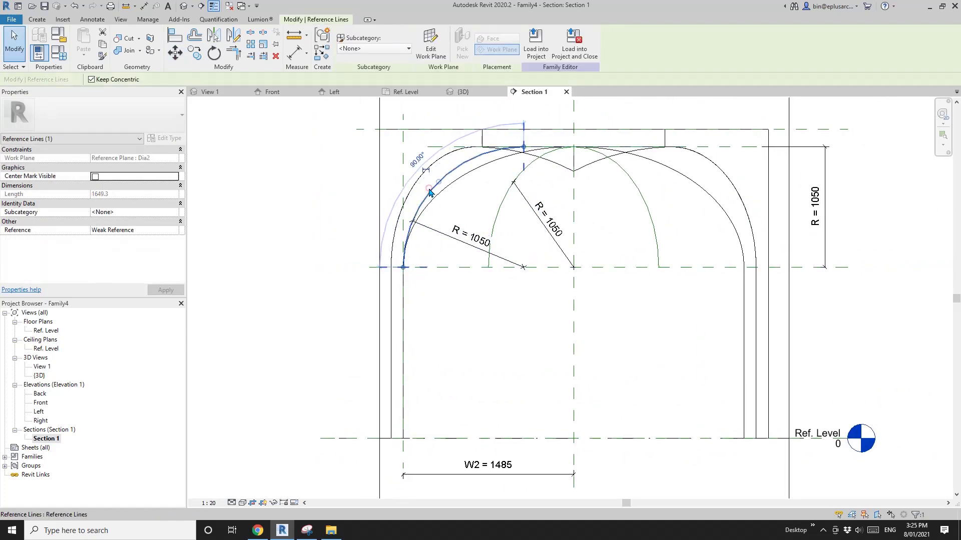
pyautogui.scroll(-1, 437, 194)
pyautogui.press('Escape')
pyautogui.moveTo(452, 199); pyautogui.dragTo(527, 199, button='middle')
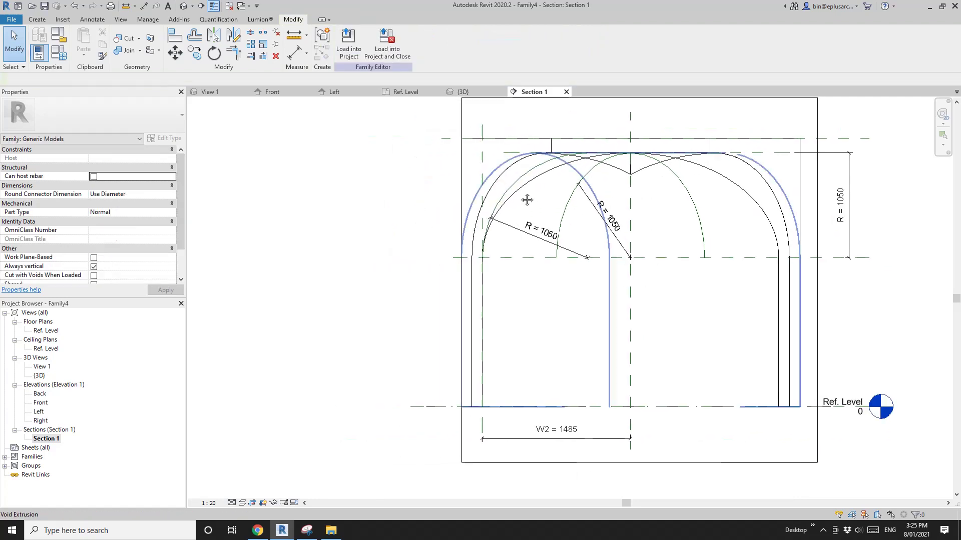
# Step: Set the W1 parameter to 2100 in the family types and apply it to flex the model
pyautogui.click(56, 52)
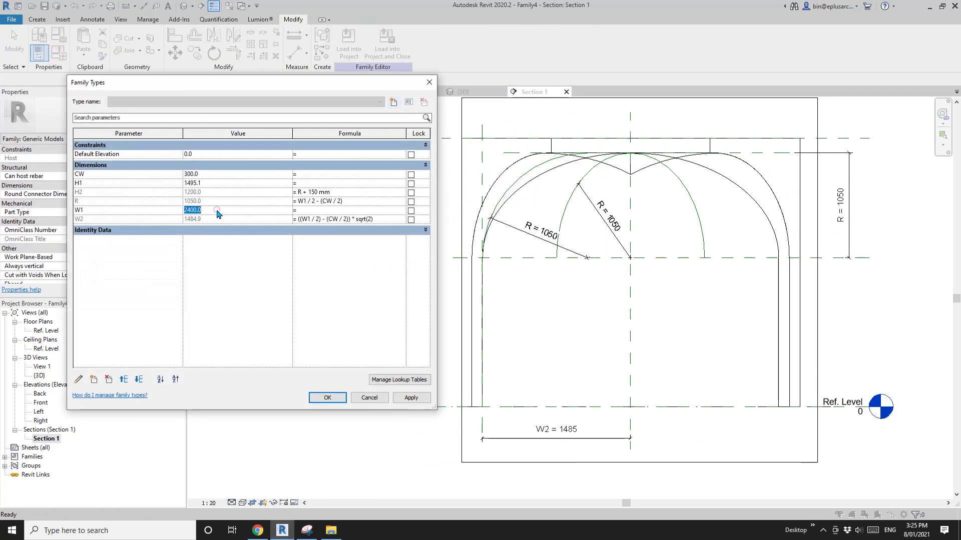
pyautogui.click(411, 399)
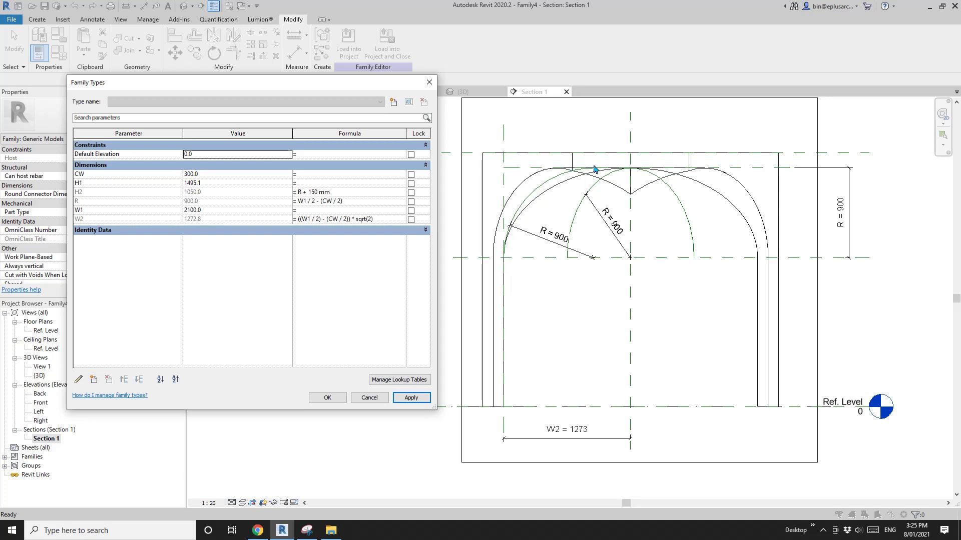
pyautogui.click(328, 398)
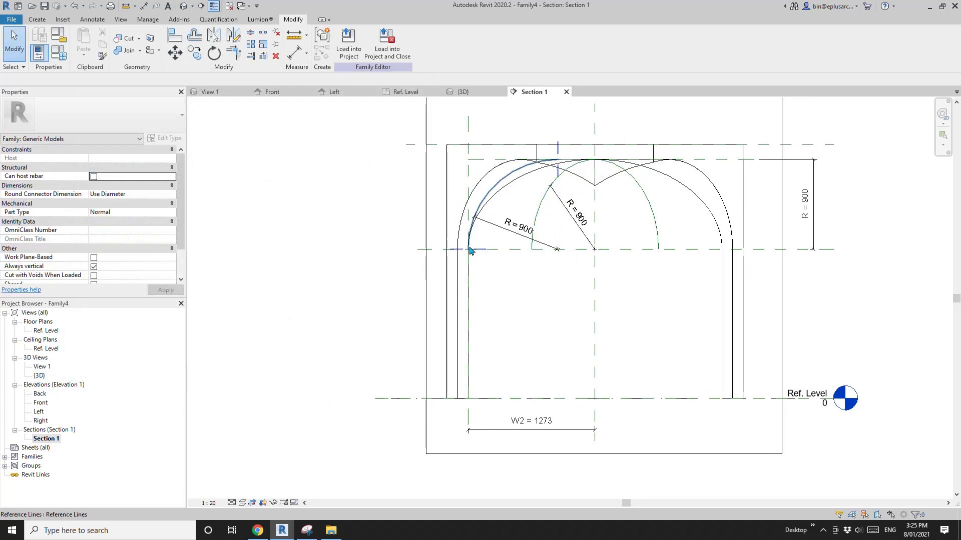
# Step: Start a void revolve in Section 1 and pick the quarter-circle arc, vault-top plane, centre plane and springing line as locked boundary lines
pyautogui.moveTo(567, 174); pyautogui.dragTo(584, 190, button='middle')
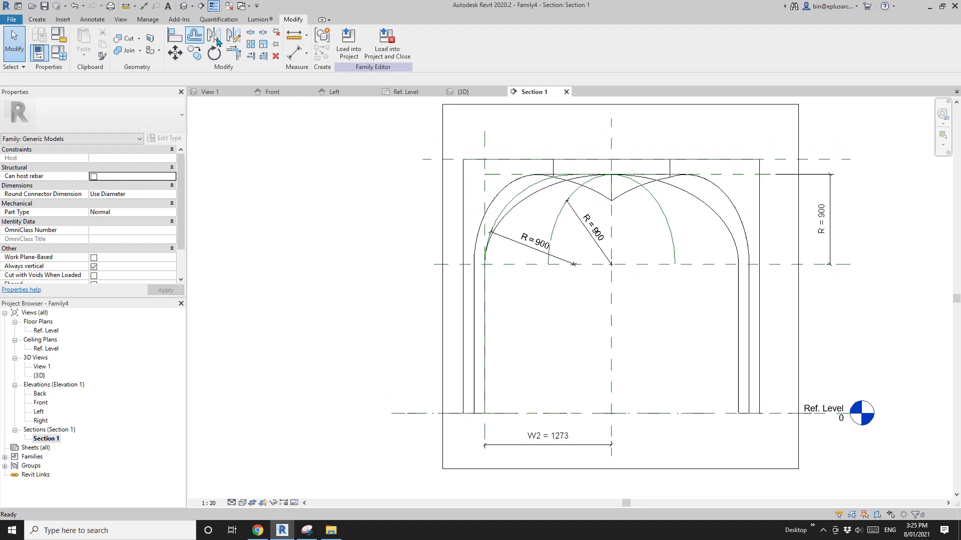
pyautogui.click(39, 21)
pyautogui.click(196, 54)
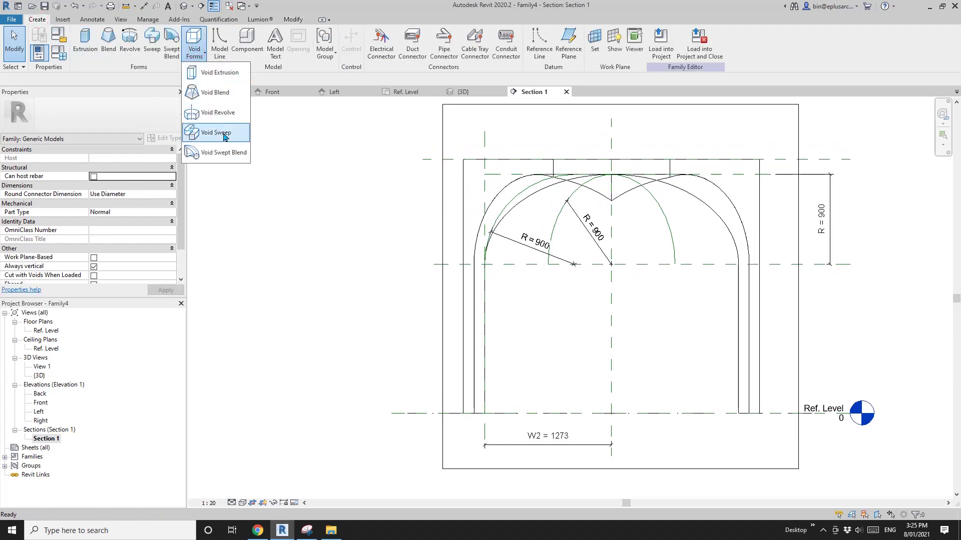
pyautogui.click(211, 114)
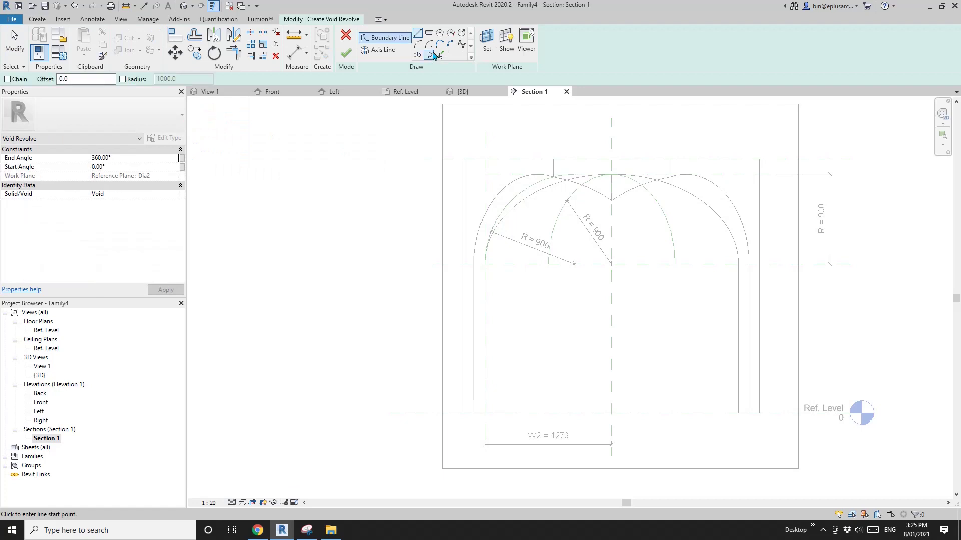
pyautogui.click(440, 56)
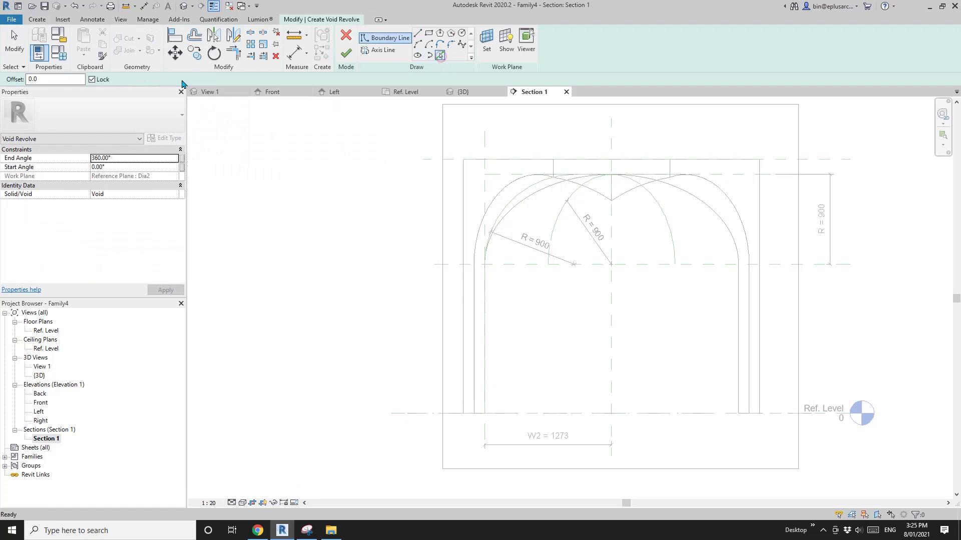
pyautogui.click(535, 188)
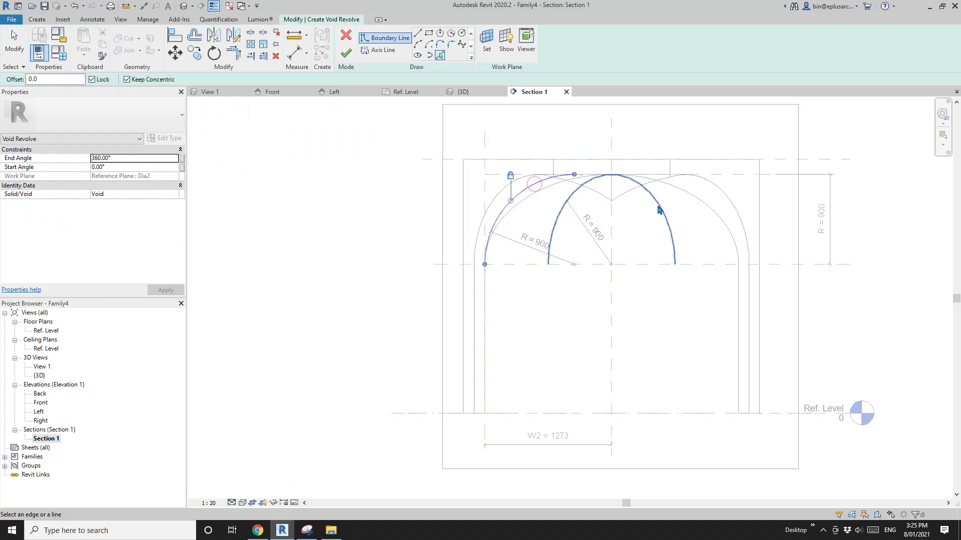
pyautogui.click(740, 176)
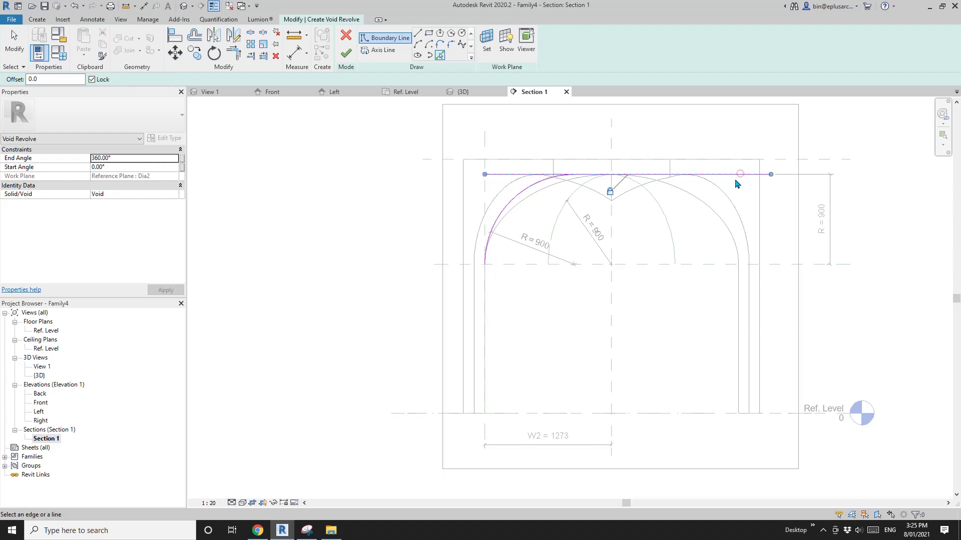
pyautogui.click(615, 321)
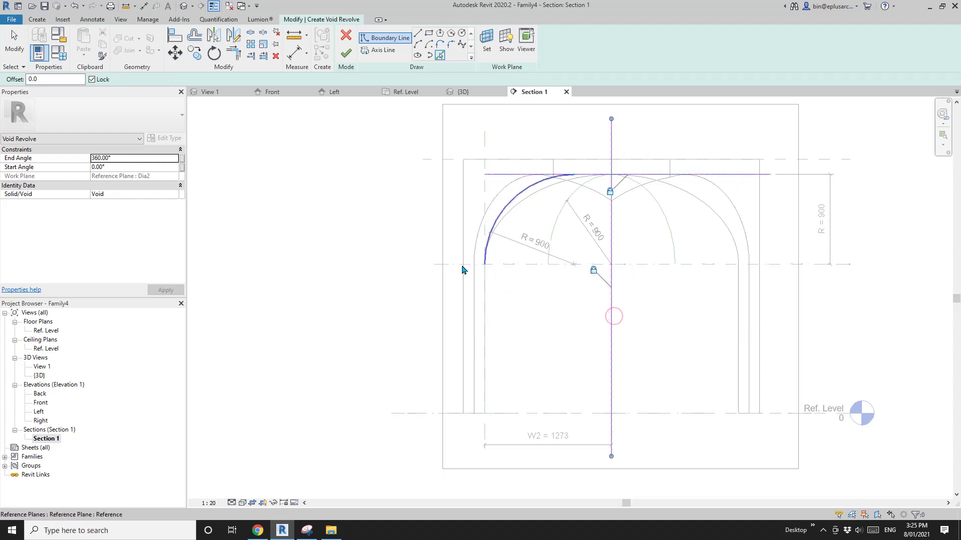
# Step: Trim the picked boundary lines to a closed profile between the arc, springing line, centre plane and vault-top line
pyautogui.press('t')
pyautogui.press('r')
pyautogui.click(488, 246)
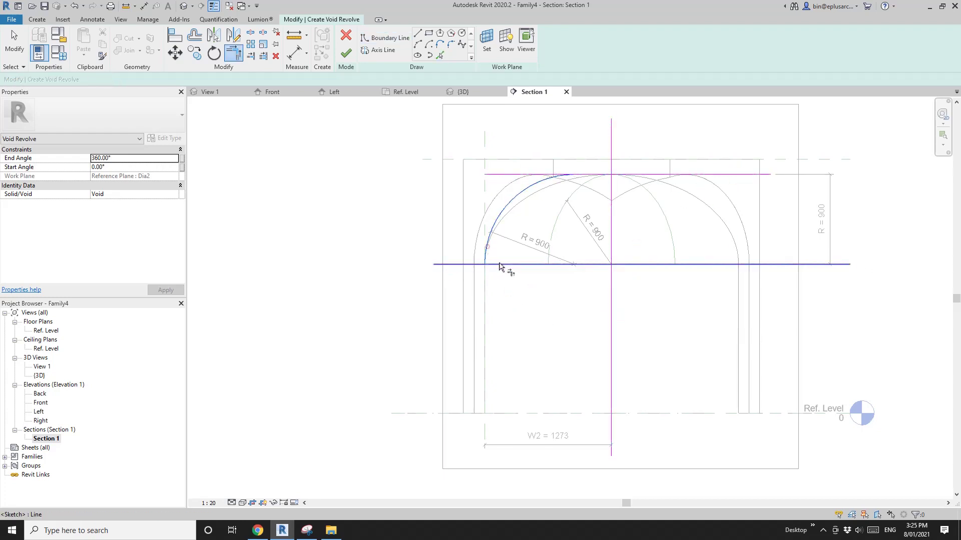
pyautogui.click(500, 264)
pyautogui.click(516, 265)
pyautogui.click(612, 213)
pyautogui.click(609, 199)
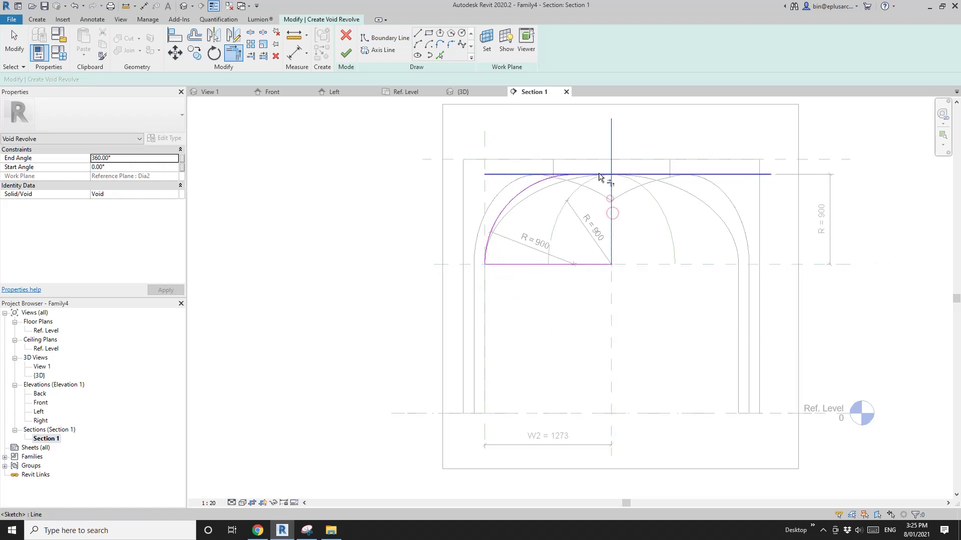
pyautogui.click(550, 183)
pyautogui.press('Escape')
# Step: Use the vertical centre reference plane as the revolve axis and finish the void revolve
pyautogui.click(378, 51)
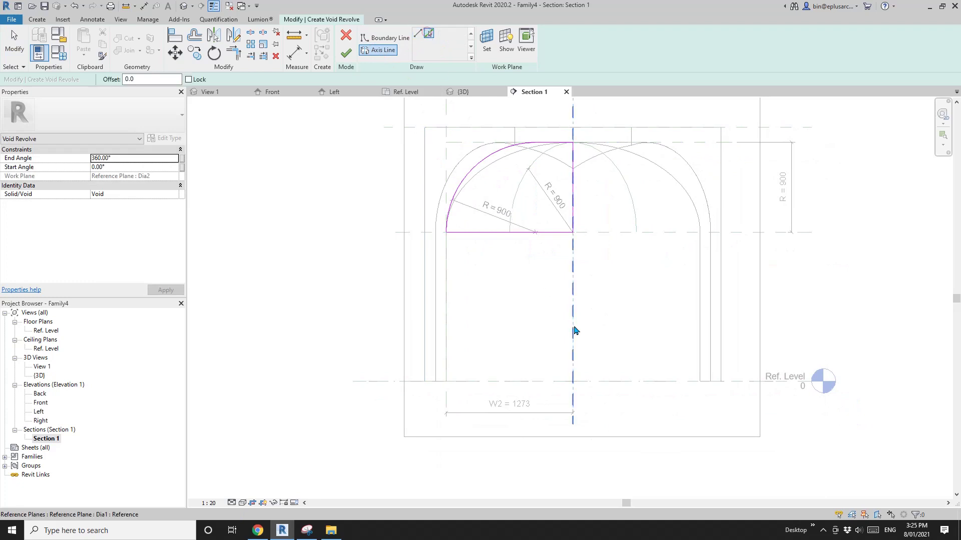
pyautogui.click(575, 330)
pyautogui.scroll(-2, 572, 321)
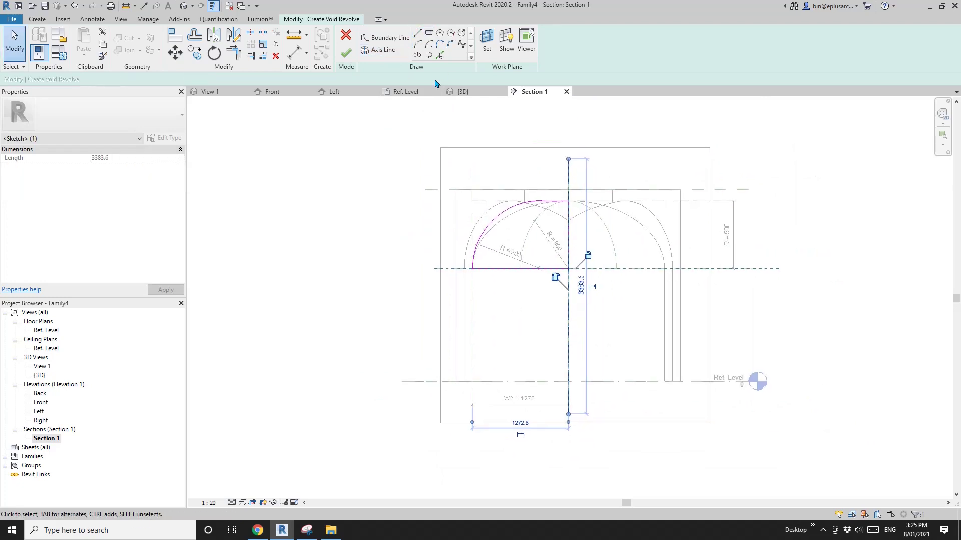
pyautogui.click(346, 53)
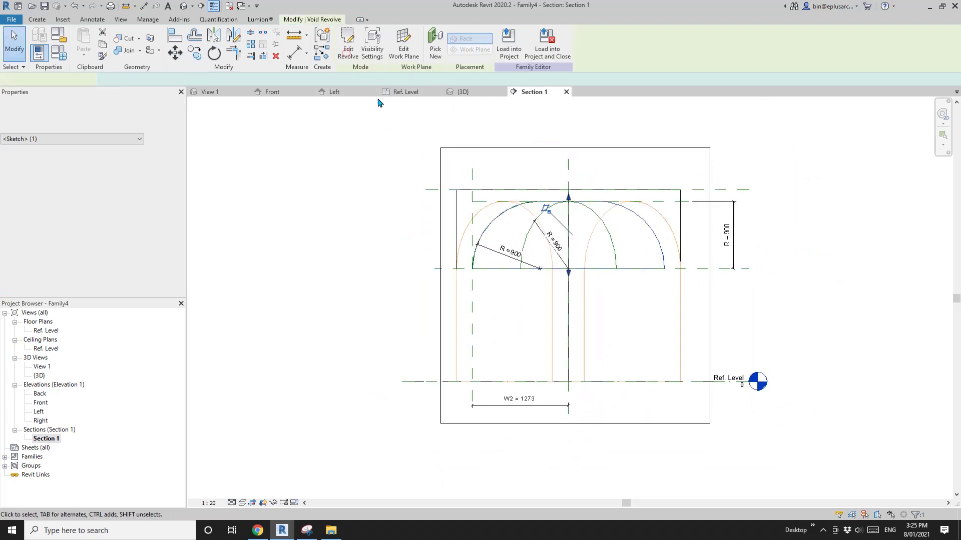
# Step: Show the vault shaded in the 3D view, hide its annotation categories, and view the ribs from below
pyautogui.click(183, 7)
pyautogui.moveTo(389, 224); pyautogui.dragTo(533, 165, button='middle')
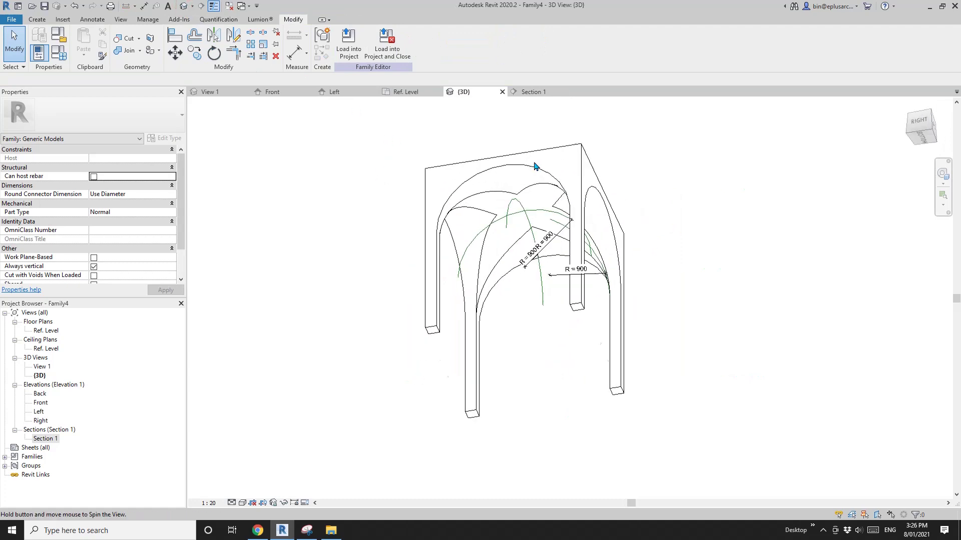
pyautogui.moveTo(669, 290)
pyautogui.keyDown('shift'); pyautogui.mouseDown(button='middle')
pyautogui.moveTo(495, 192)
pyautogui.moveTo(624, 403)
pyautogui.moveTo(408, 336)
pyautogui.moveTo(426, 371)
pyautogui.moveTo(461, 368)
pyautogui.moveTo(356, 377)
pyautogui.moveTo(350, 361)
pyautogui.moveTo(476, 331)
pyautogui.moveTo(575, 345)
pyautogui.moveTo(707, 338)
pyautogui.moveTo(650, 323)
pyautogui.mouseUp(button='middle'); pyautogui.keyUp('shift')
pyautogui.press('g')
pyautogui.click(375, 160)
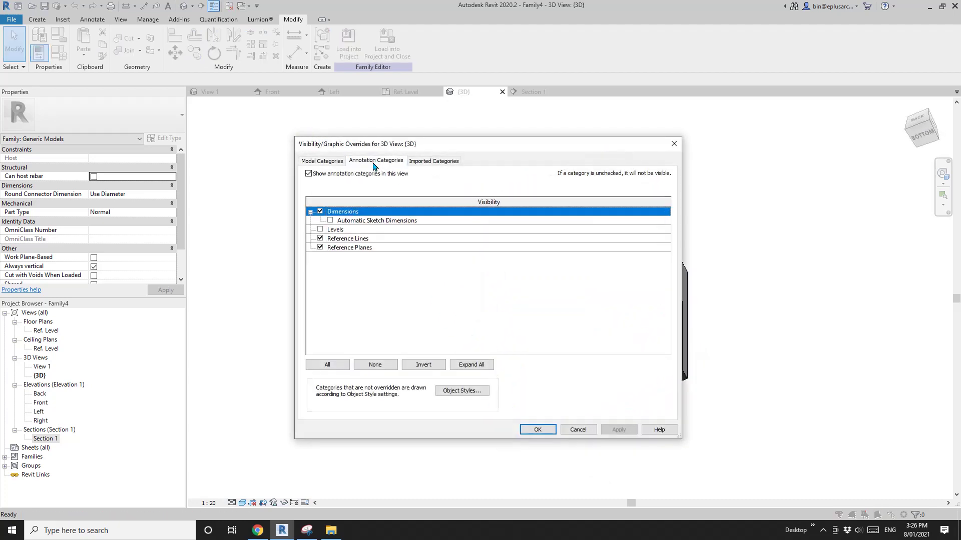
pyautogui.click(308, 174)
pyautogui.click(538, 430)
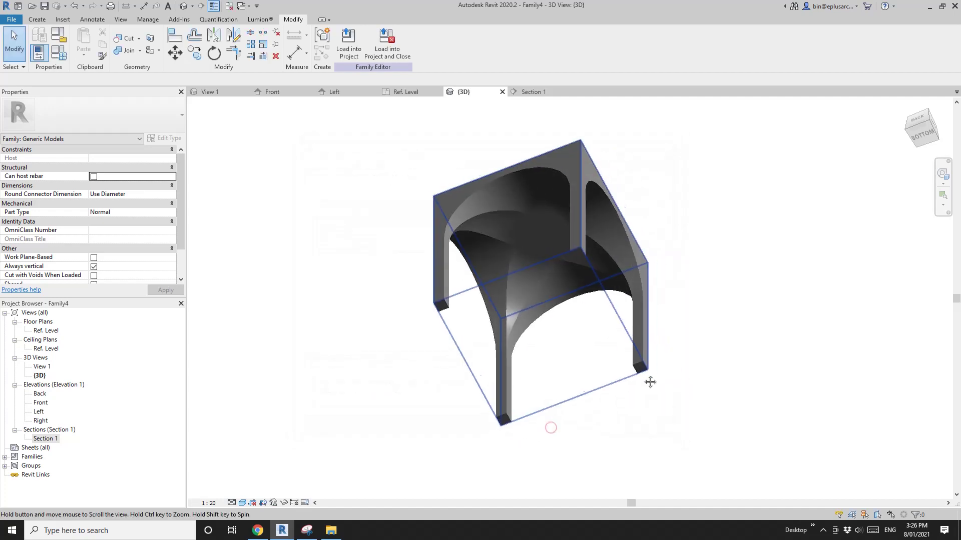
pyautogui.keyDown('shift'); pyautogui.moveTo(647, 381); pyautogui.dragTo(623, 382, button='middle'); pyautogui.keyUp('shift')
pyautogui.moveTo(462, 308); pyautogui.dragTo(541, 304, button='middle')
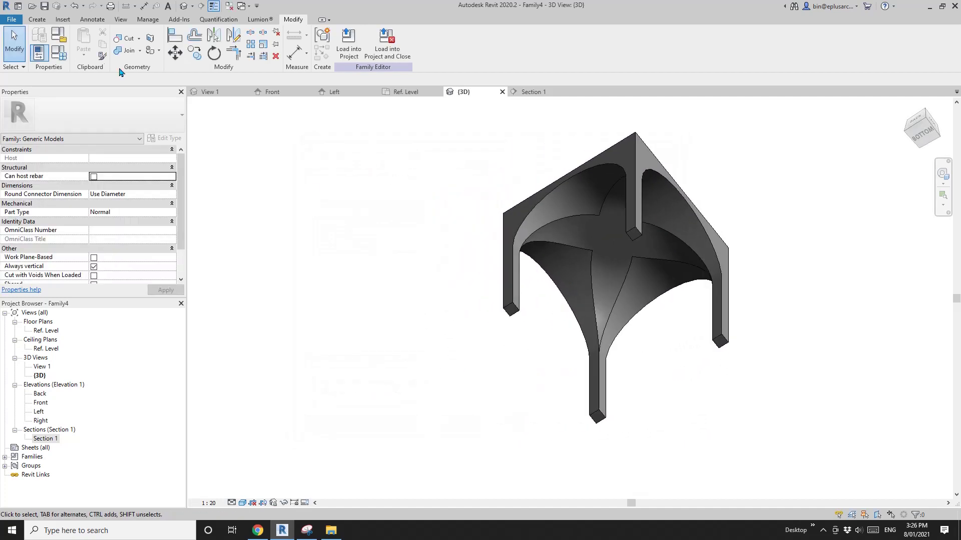
# Step: In the family types, set H1 to 2100 and CW to 400, applying the values to flex the vault
pyautogui.click(67, 58)
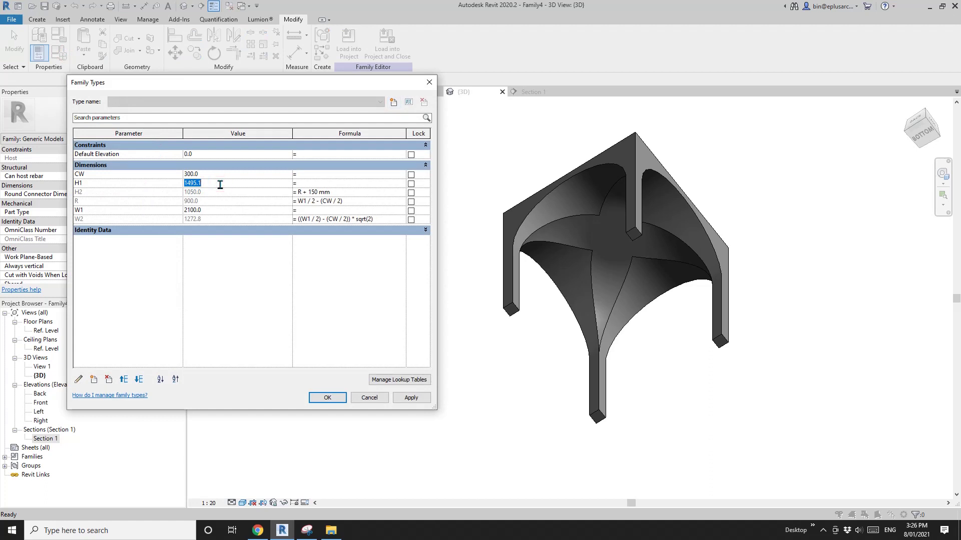
pyautogui.click(414, 399)
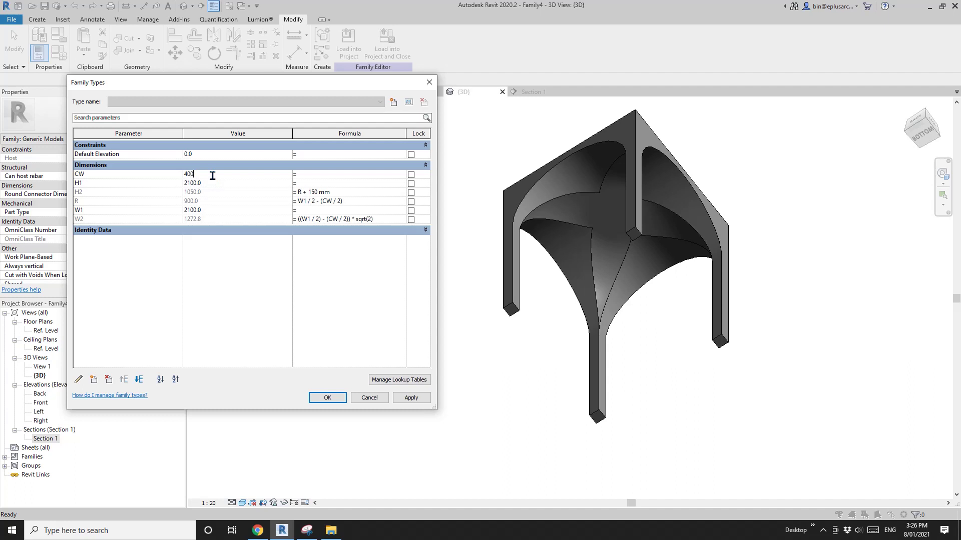
pyautogui.click(419, 401)
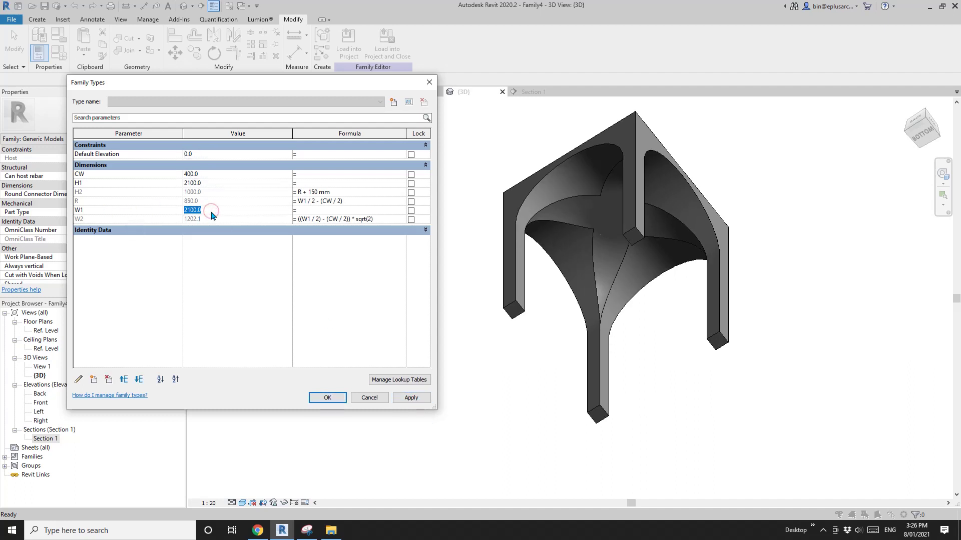
# Step: Flex the vault's width by applying new W1 values, ending at 3000, and accept the family types
pyautogui.click(413, 399)
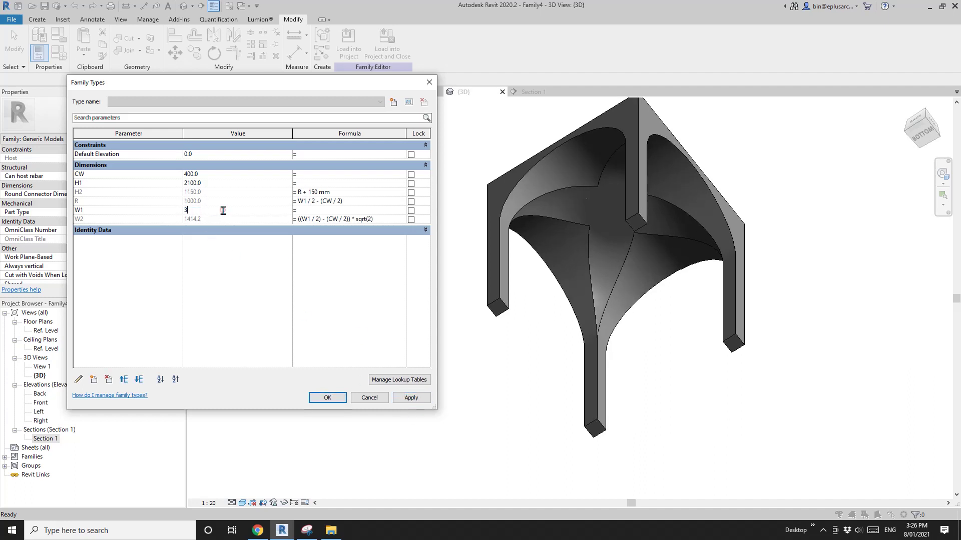
pyautogui.click(408, 398)
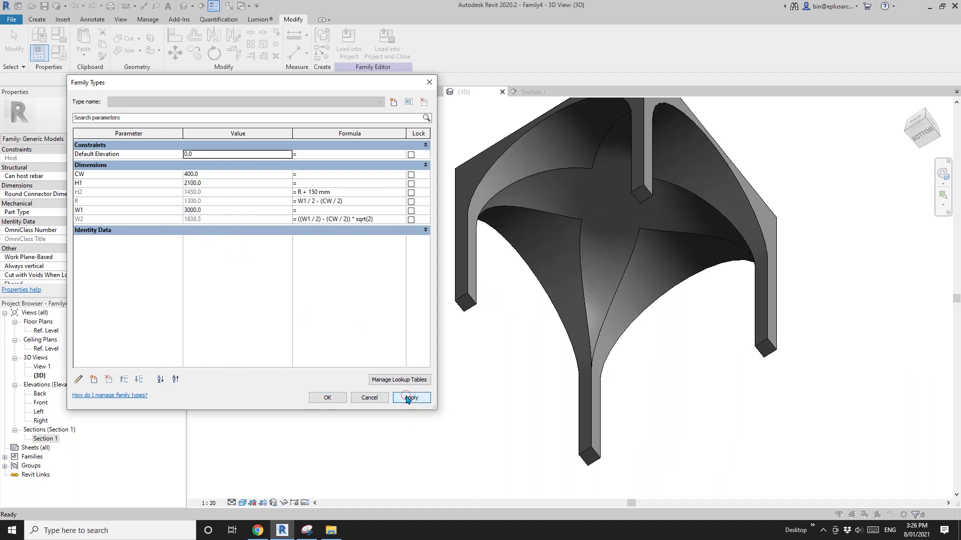
pyautogui.click(328, 397)
pyautogui.keyDown('shift'); pyautogui.moveTo(337, 396); pyautogui.dragTo(493, 325, button='middle'); pyautogui.keyUp('shift')
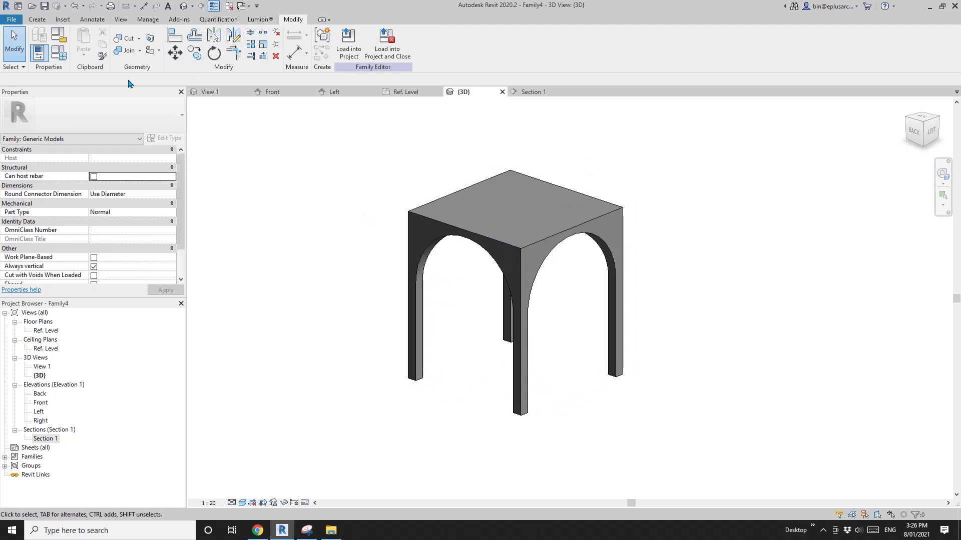
# Step: Create a new project from the Architectural Template
pyautogui.click(11, 19)
pyautogui.moveTo(20, 55)
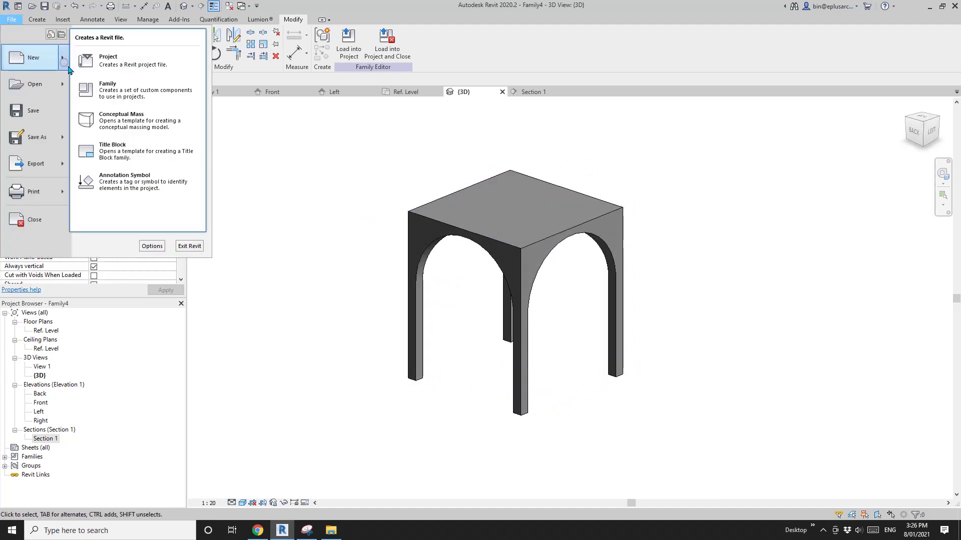
pyautogui.click(115, 64)
pyautogui.click(319, 166)
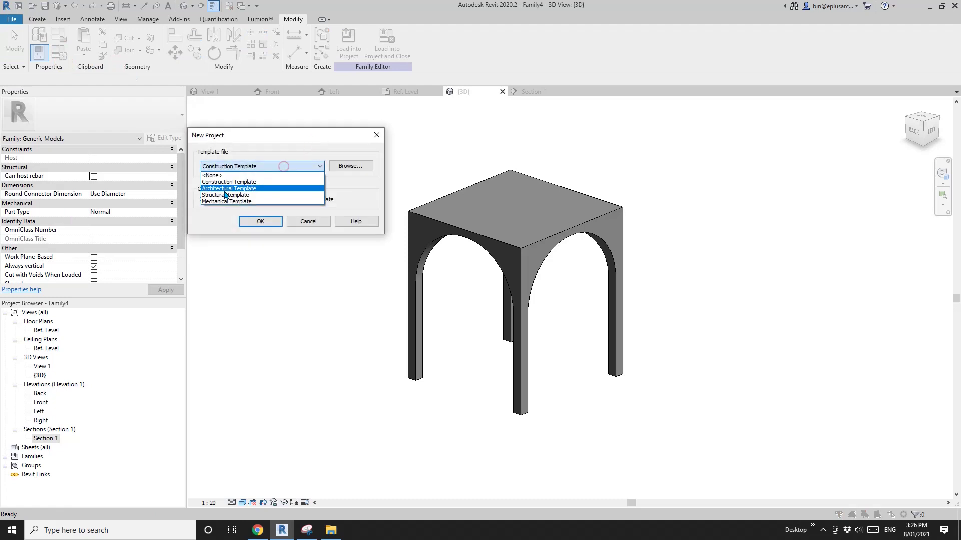
pyautogui.click(226, 189)
pyautogui.click(255, 218)
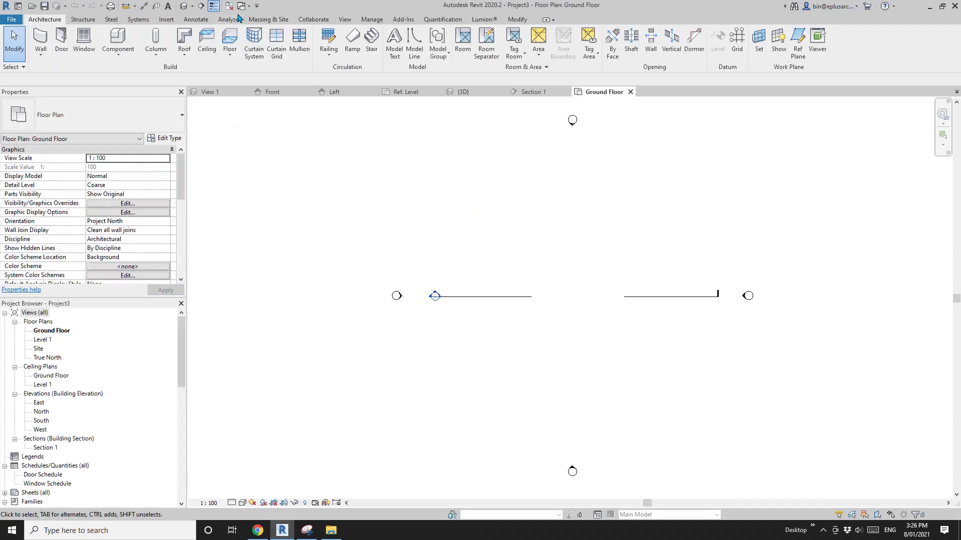
# Step: Close the inactive views, load the vault family into the new project and place one instance on the Ground Floor plan
pyautogui.click(229, 5)
pyautogui.click(232, 95)
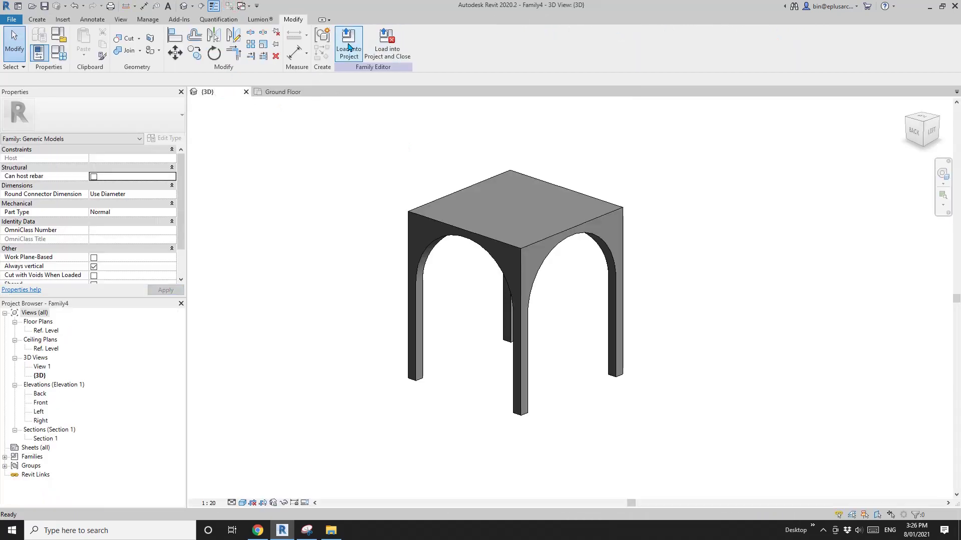
pyautogui.click(349, 47)
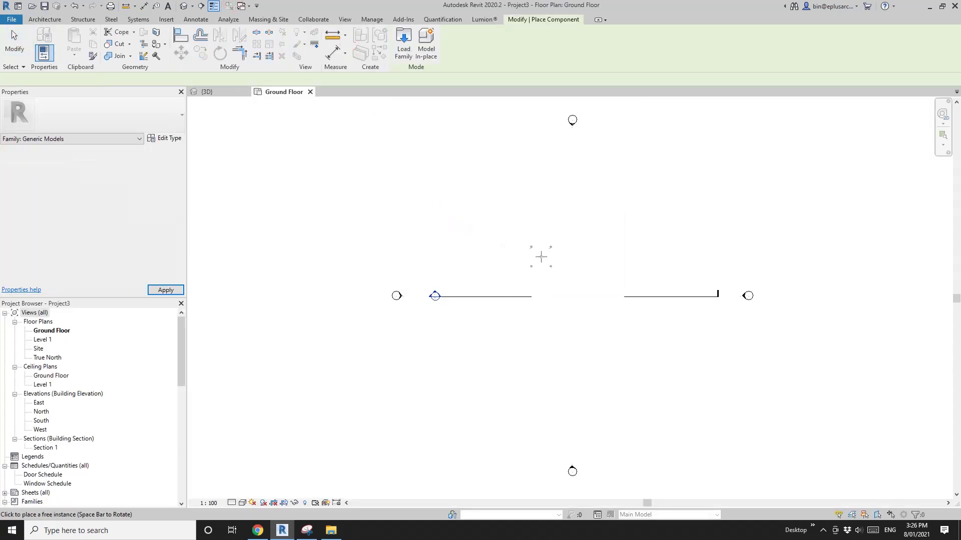
pyautogui.click(527, 255)
pyautogui.scroll(3, 540, 257)
pyautogui.press('Escape')
# Step: Copy the vault module twice to the right, corner to corner, to form a row of three adjoining modules
pyautogui.click(534, 226)
pyautogui.scroll(1, 514, 233)
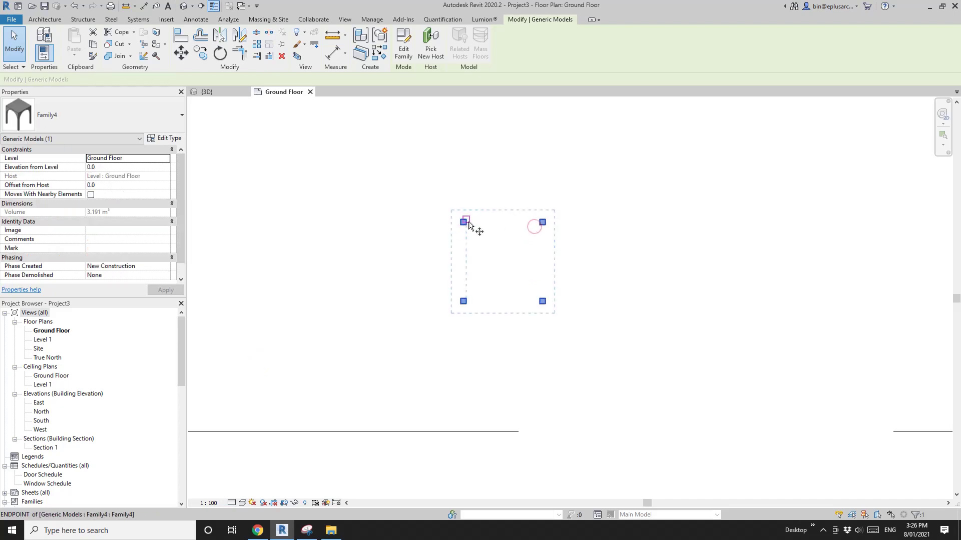
pyautogui.click(465, 221)
pyautogui.click(545, 221)
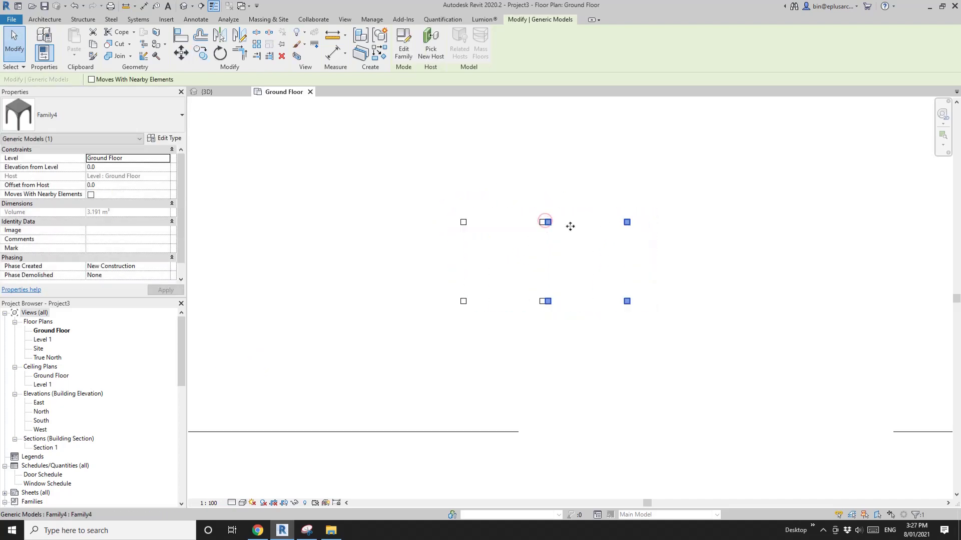
pyautogui.press('c')
pyautogui.press('o')
pyautogui.click(463, 220)
pyautogui.scroll(2, 581, 219)
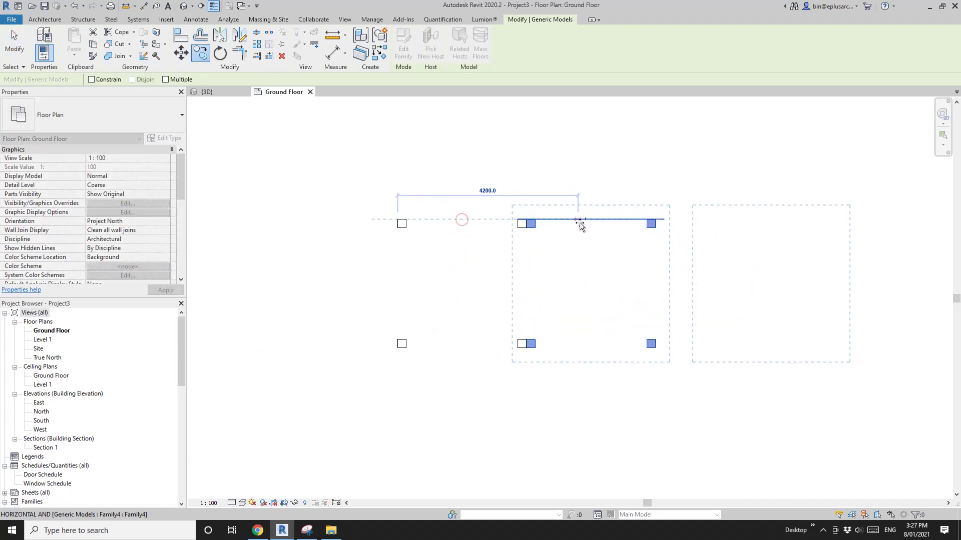
pyautogui.click(528, 220)
# Step: Copy the row of three modules twice, edge to edge, to build a three-by-three grid of vaults
pyautogui.moveTo(702, 184); pyautogui.dragTo(515, 230)
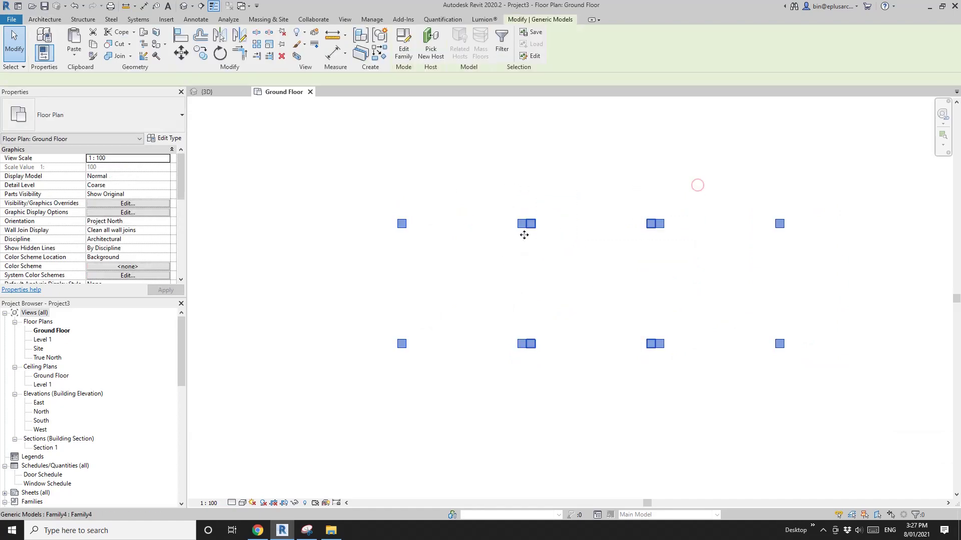
pyautogui.press('c')
pyautogui.press('o')
pyautogui.click(534, 347)
pyautogui.click(538, 221)
pyautogui.scroll(-2, 567, 223)
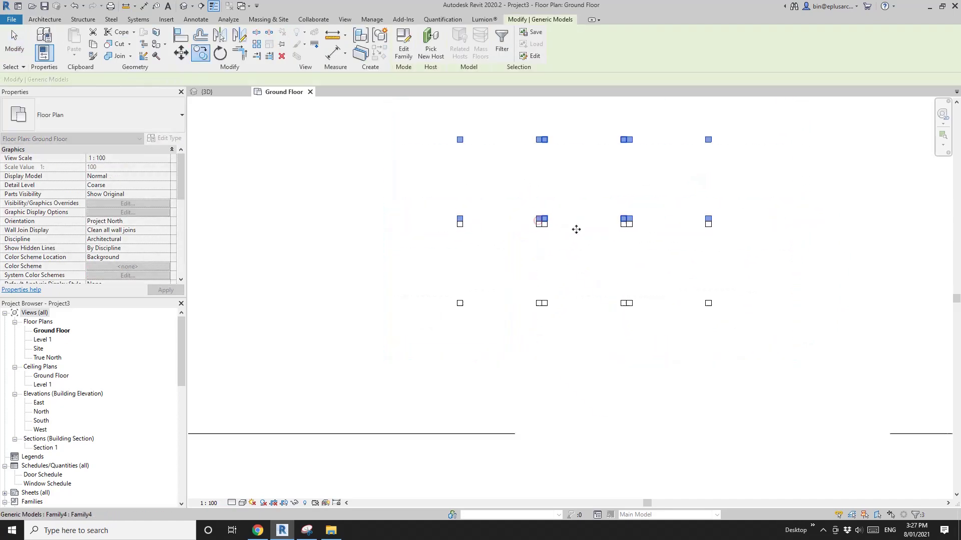
pyautogui.moveTo(558, 224); pyautogui.dragTo(531, 305, button='middle')
pyautogui.press('c')
pyautogui.click(529, 306)
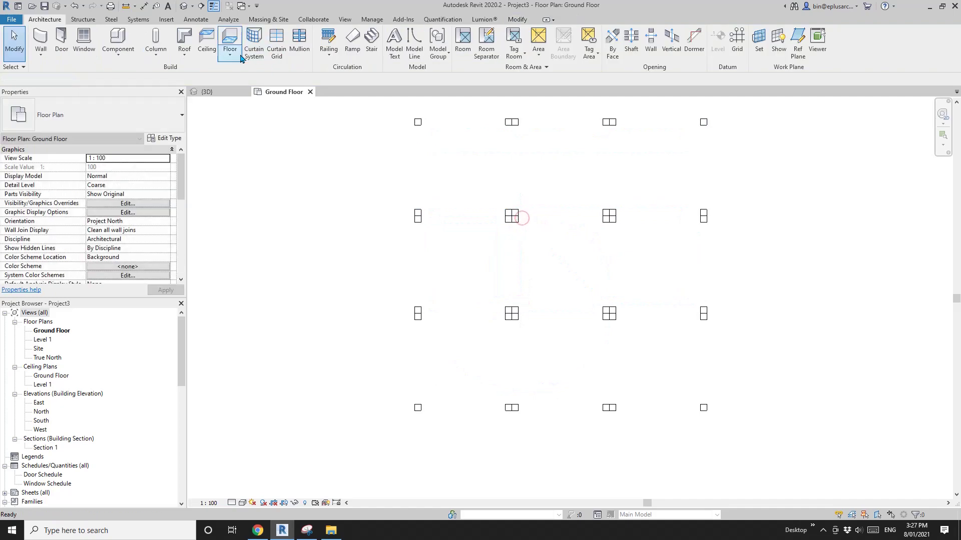
# Step: Open the project's default 3D view and examine the assembled vault grid
pyautogui.click(183, 6)
pyautogui.scroll(5, 521, 274)
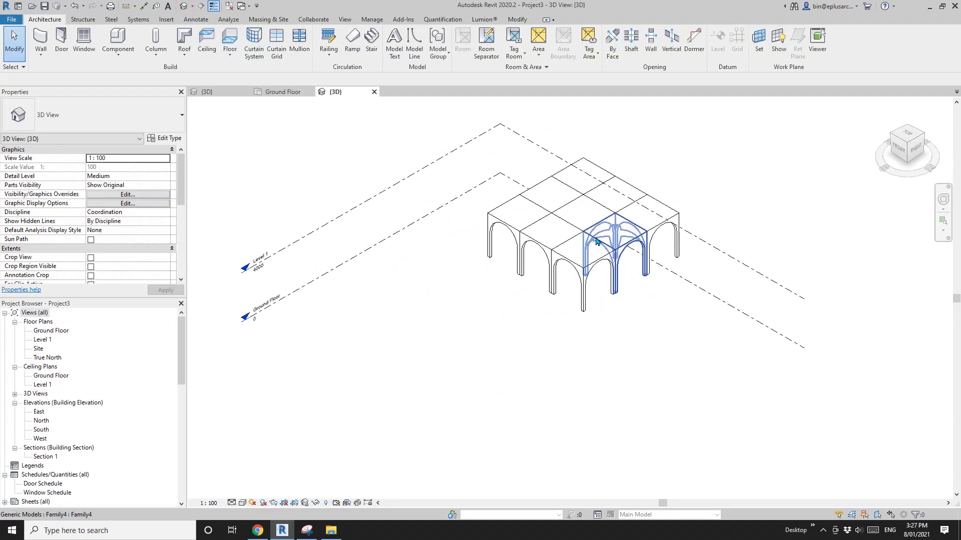
pyautogui.keyDown('shift'); pyautogui.moveTo(522, 275); pyautogui.dragTo(472, 350, button='middle'); pyautogui.keyUp('shift')
pyautogui.scroll(-2, 472, 350)
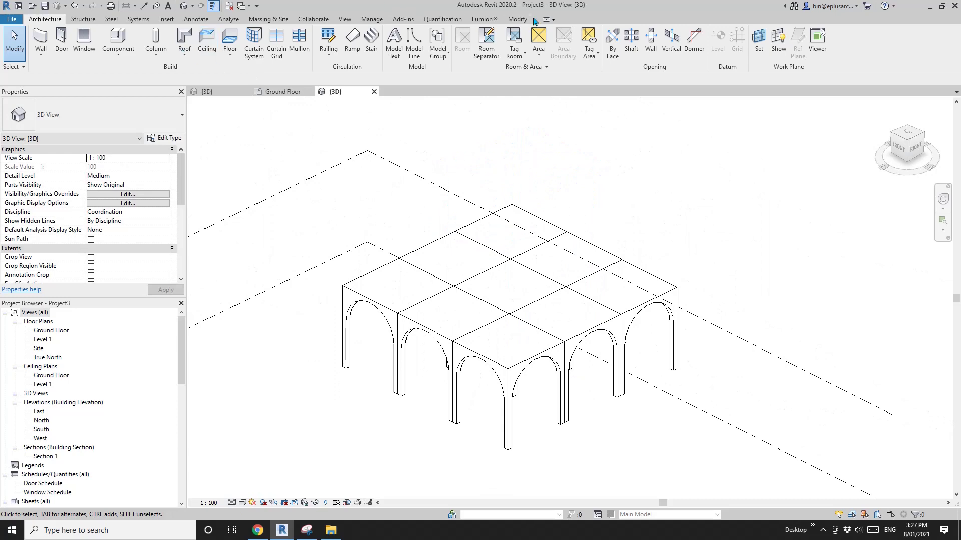
# Step: Join the geometry of adjacent vault modules around the perimeter of the three-by-three grid
pyautogui.click(525, 20)
pyautogui.click(129, 56)
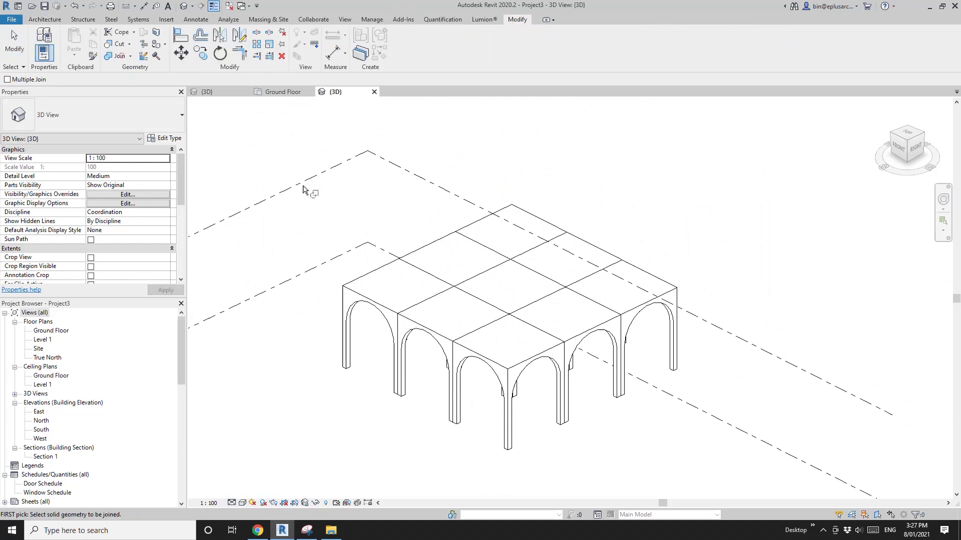
pyautogui.click(455, 312)
pyautogui.click(494, 336)
pyautogui.click(502, 331)
pyautogui.doubleClick(554, 307)
pyautogui.doubleClick(609, 285)
pyautogui.doubleClick(561, 253)
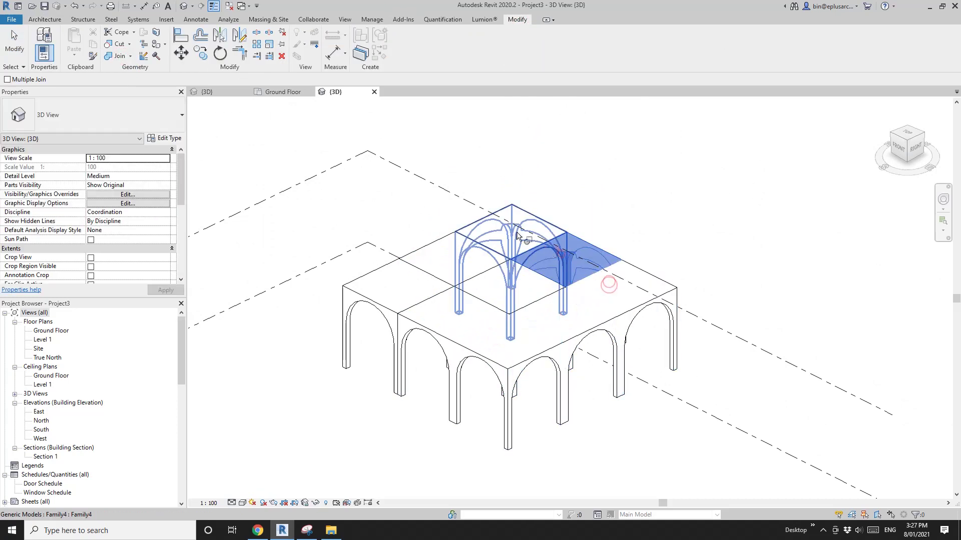
pyautogui.moveTo(518, 236); pyautogui.dragTo(399, 282)
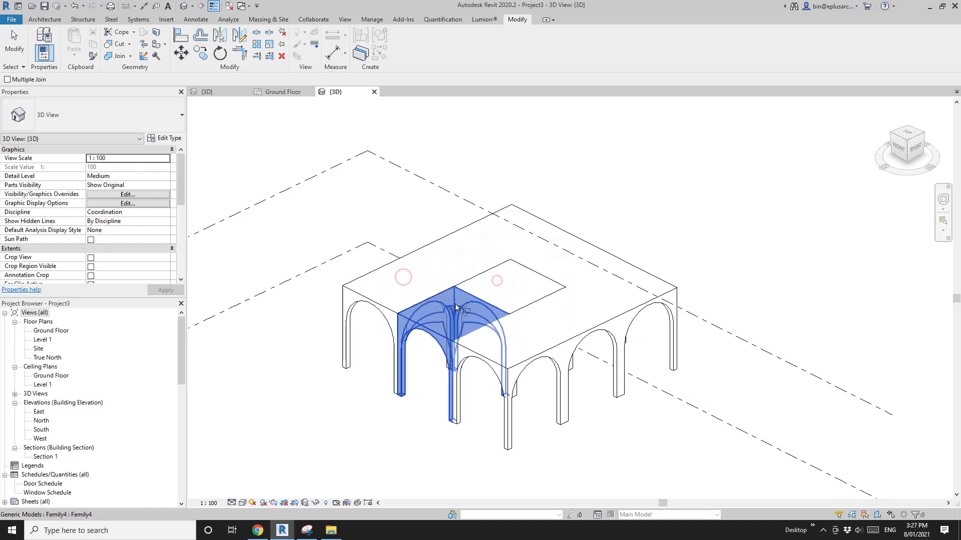
# Step: Join the centre vault module's geometry to the modules surrounding it, completing the joined grid
pyautogui.click(455, 302)
pyautogui.click(504, 269)
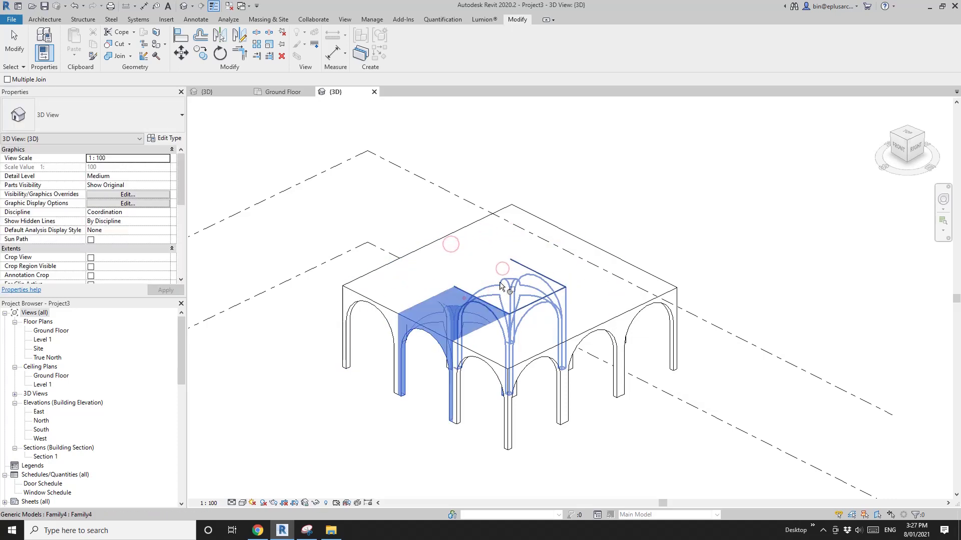
pyautogui.press('Escape')
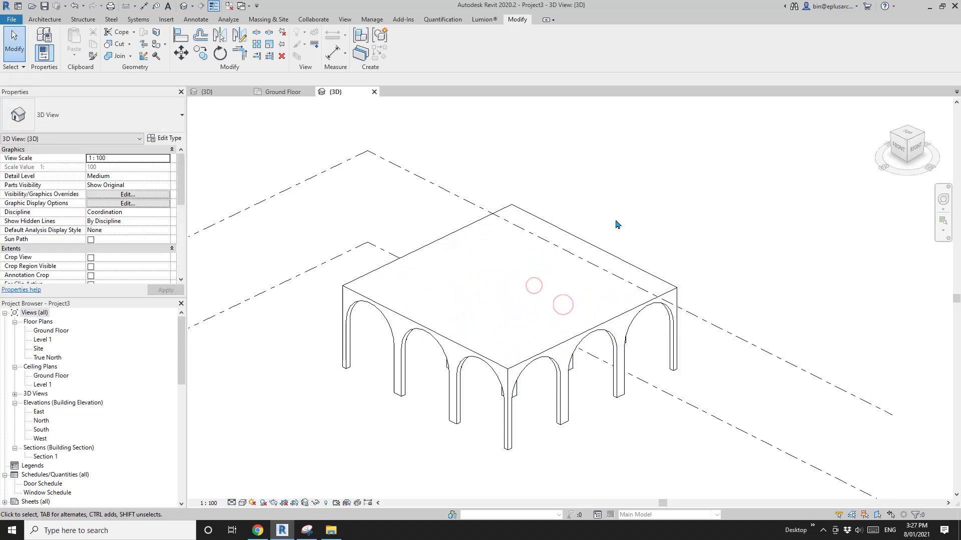
# Step: Examine the joined vault grid from below and from its corner in a shaded 3D view
pyautogui.moveTo(583, 298)
pyautogui.keyDown('shift'); pyautogui.mouseDown(button='middle')
pyautogui.moveTo(554, 314)
pyautogui.moveTo(525, 360)
pyautogui.moveTo(504, 251)
pyautogui.moveTo(525, 369)
pyautogui.moveTo(565, 309)
pyautogui.moveTo(521, 336)
pyautogui.moveTo(485, 291)
pyautogui.moveTo(579, 275)
pyautogui.moveTo(590, 233)
pyautogui.moveTo(660, 145)
pyautogui.moveTo(669, 154)
pyautogui.moveTo(652, 203)
pyautogui.moveTo(529, 251)
pyautogui.mouseUp(button='middle'); pyautogui.keyUp('shift')
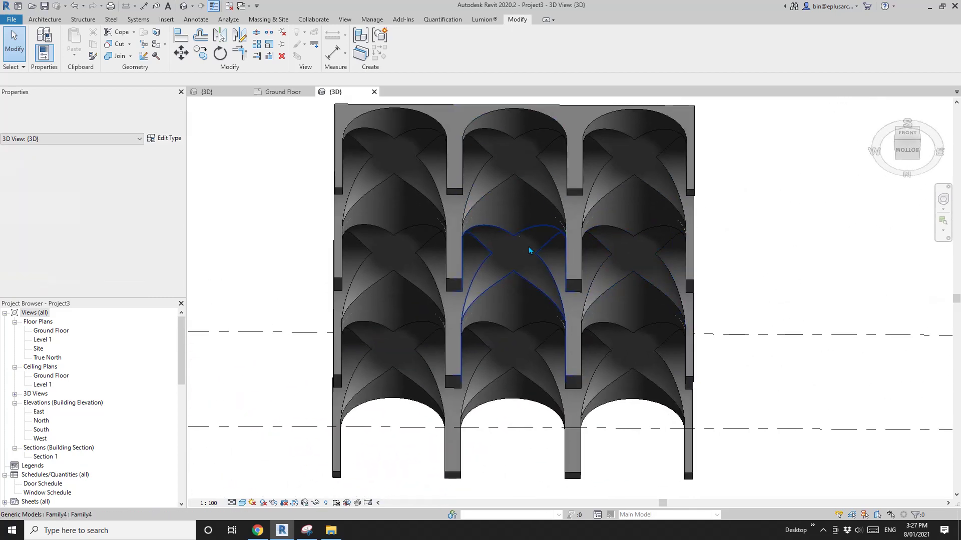
pyautogui.click(530, 251)
pyautogui.keyDown('shift'); pyautogui.moveTo(470, 232); pyautogui.dragTo(452, 316, button='middle'); pyautogui.keyUp('shift')
pyautogui.click(581, 302)
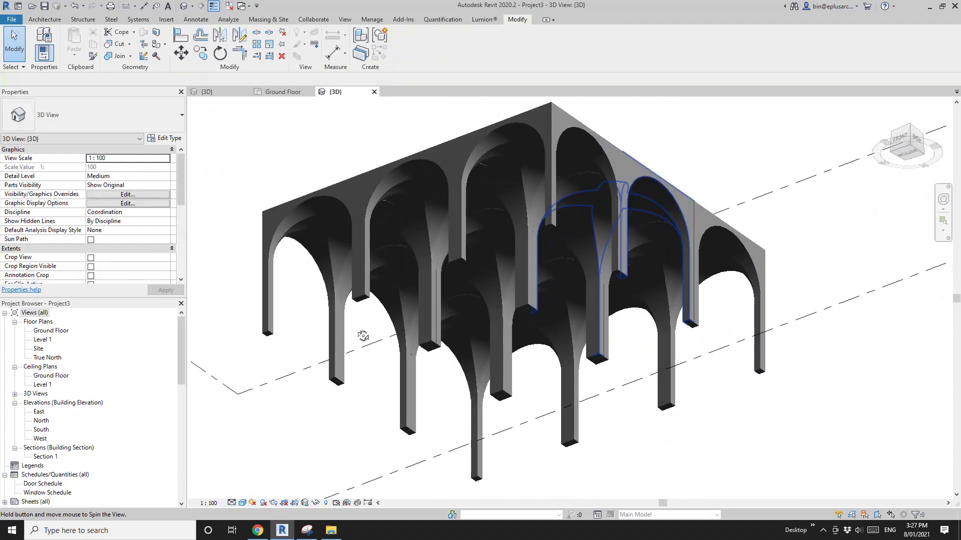